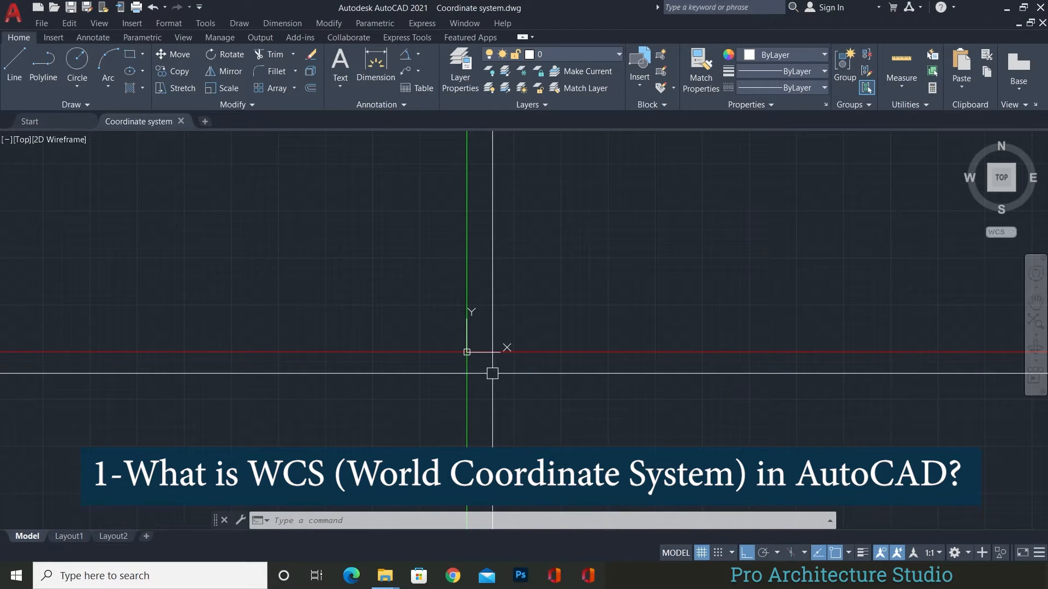
# Step: Examine the origin point, the X and Y axes, and the angle labels at the ends of the positive axes
pyautogui.moveTo(492, 374)
pyautogui.mouseDown(button='middle')
pyautogui.moveTo(479, 367)
pyautogui.moveTo(631, 381)
pyautogui.moveTo(484, 393)
pyautogui.moveTo(533, 276)
pyautogui.moveTo(610, 442)
pyautogui.moveTo(426, 342)
pyautogui.moveTo(573, 363)
pyautogui.mouseUp(button='middle')
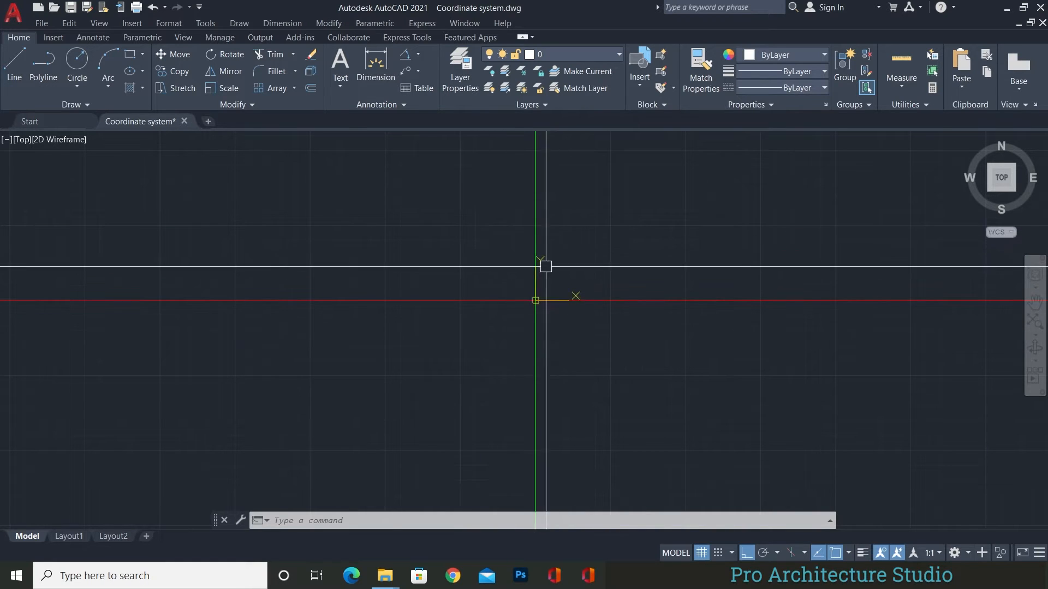
pyautogui.doubleClick(618, 227)
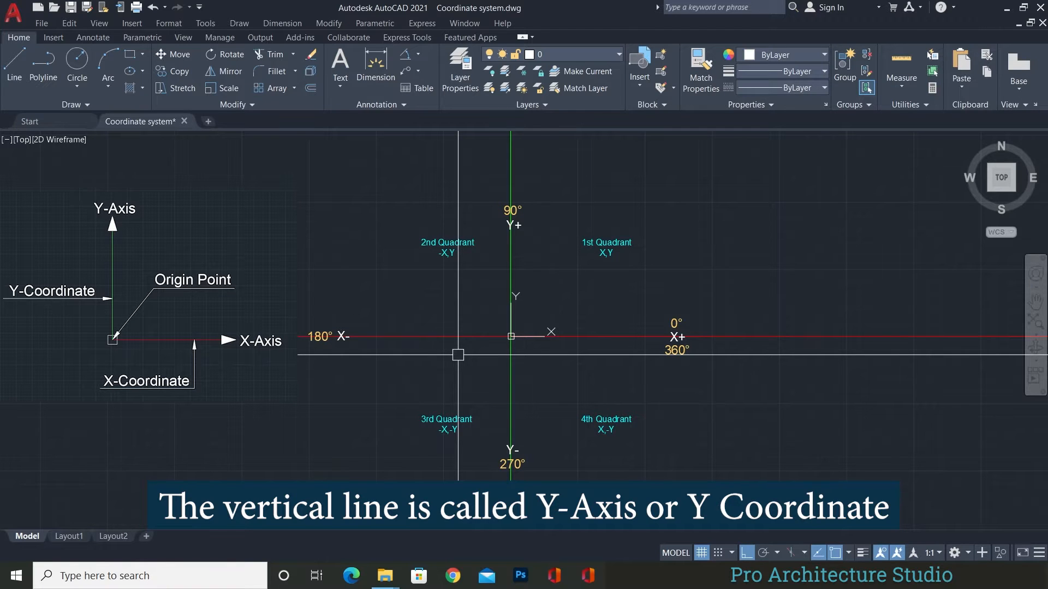
pyautogui.scroll(4, 494, 348)
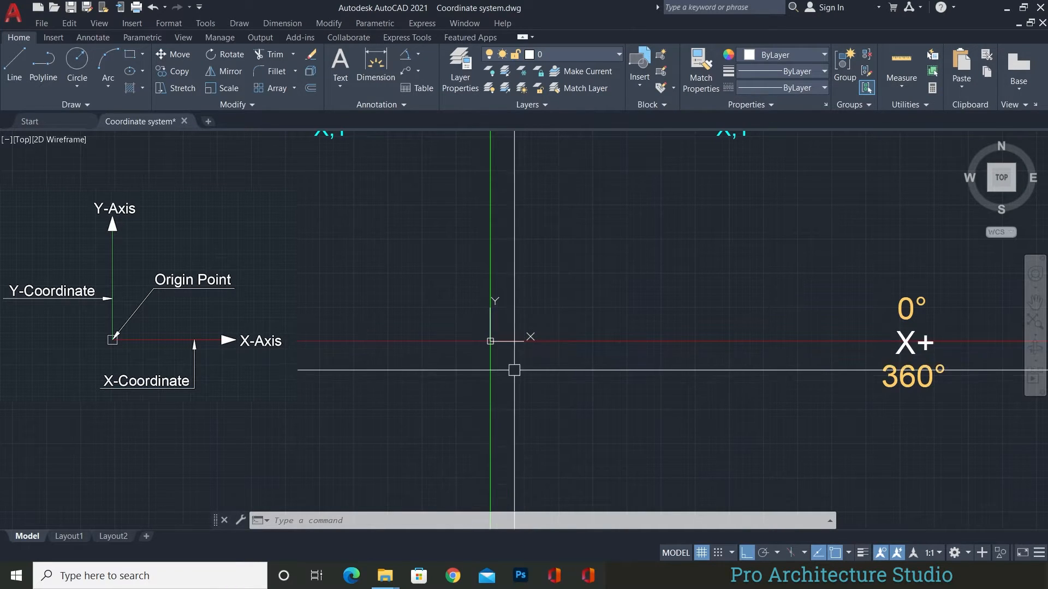
pyautogui.scroll(-5, 520, 371)
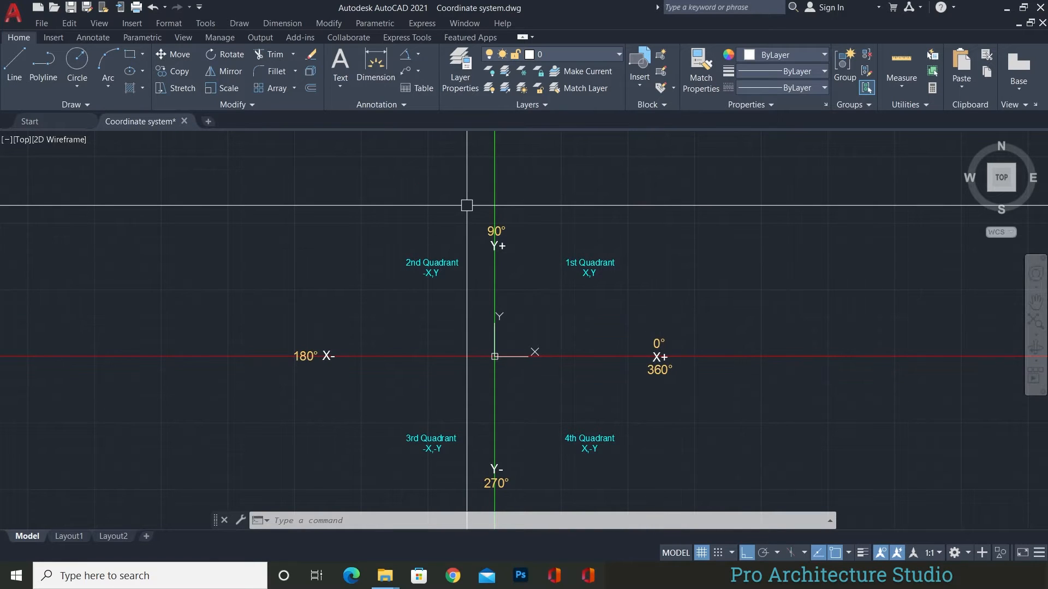
pyautogui.scroll(6, 648, 347)
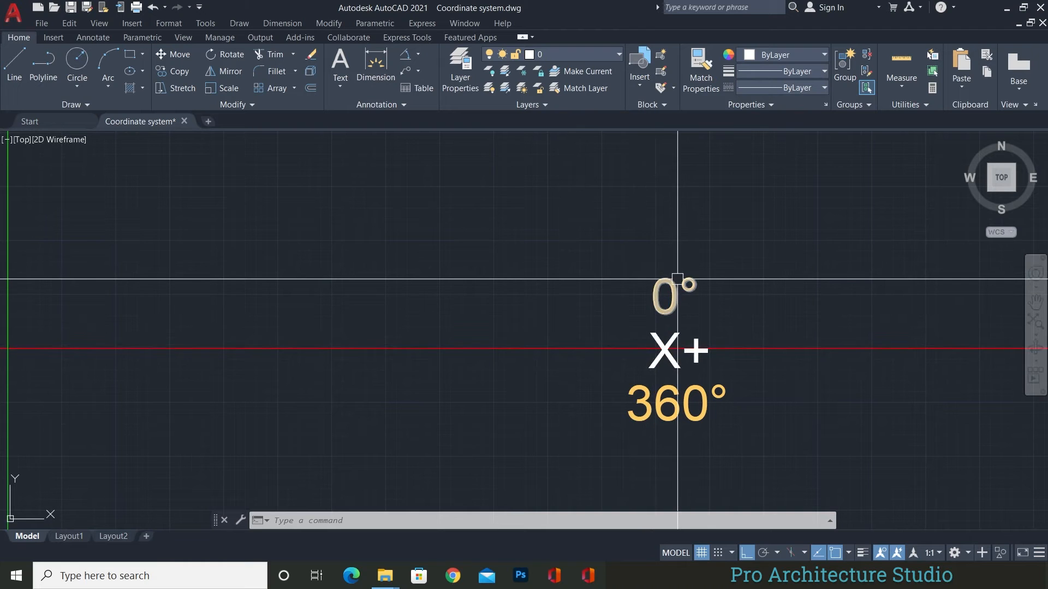
pyautogui.scroll(-4, 673, 279)
pyautogui.moveTo(501, 230); pyautogui.dragTo(544, 336, button='middle')
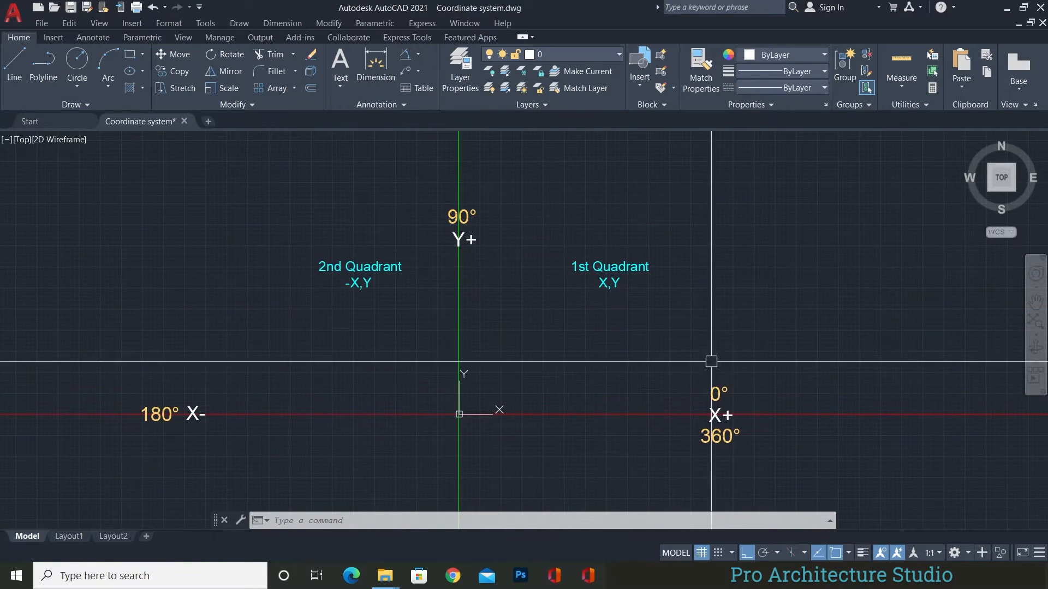
pyautogui.moveTo(661, 377)
pyautogui.mouseDown(button='middle')
pyautogui.moveTo(700, 353)
pyautogui.moveTo(710, 383)
pyautogui.mouseUp(button='middle')
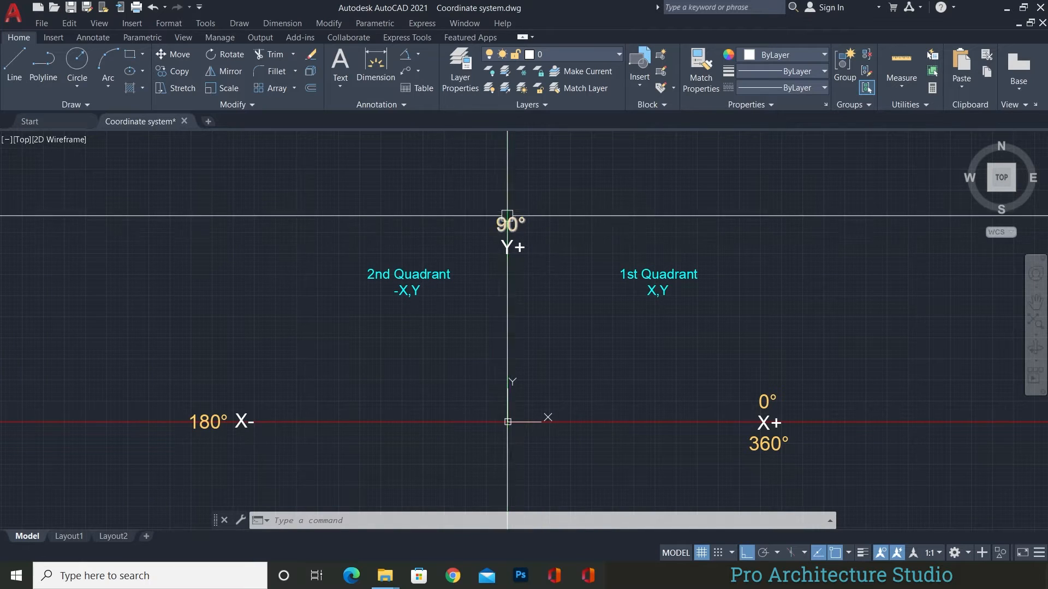
pyautogui.moveTo(498, 227); pyautogui.dragTo(533, 156, button='middle')
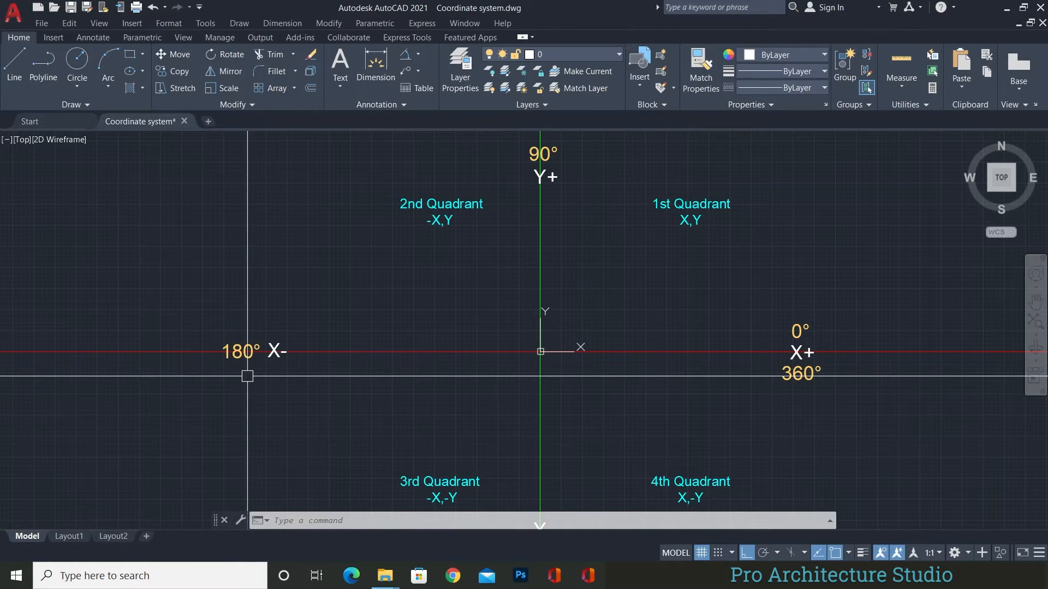
# Step: Examine the coordinate sign labels of the second, third and fourth quadrants around the origin
pyautogui.scroll(2, 413, 215)
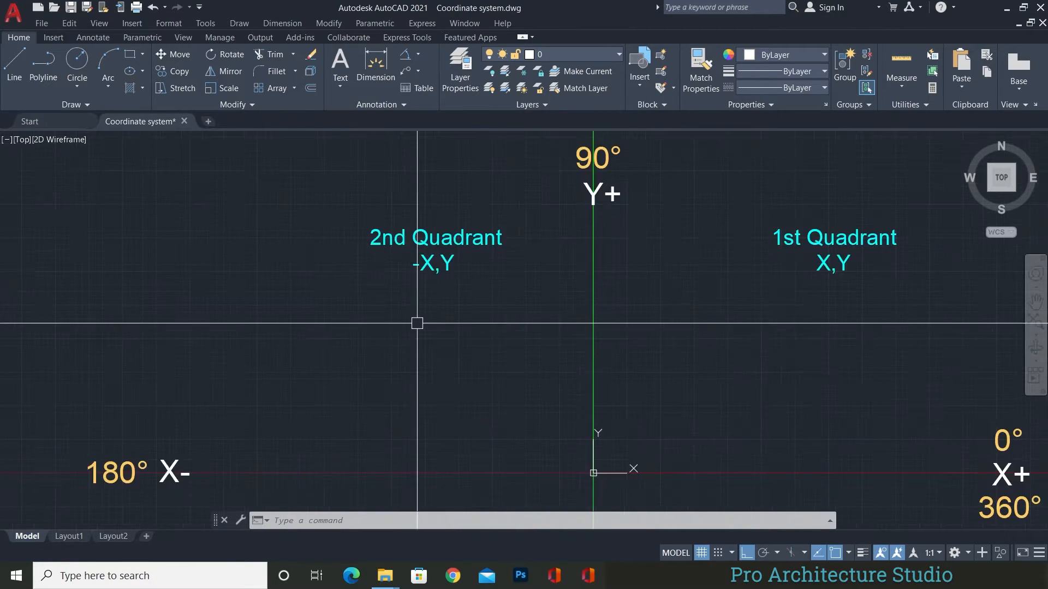
pyautogui.scroll(-2, 417, 283)
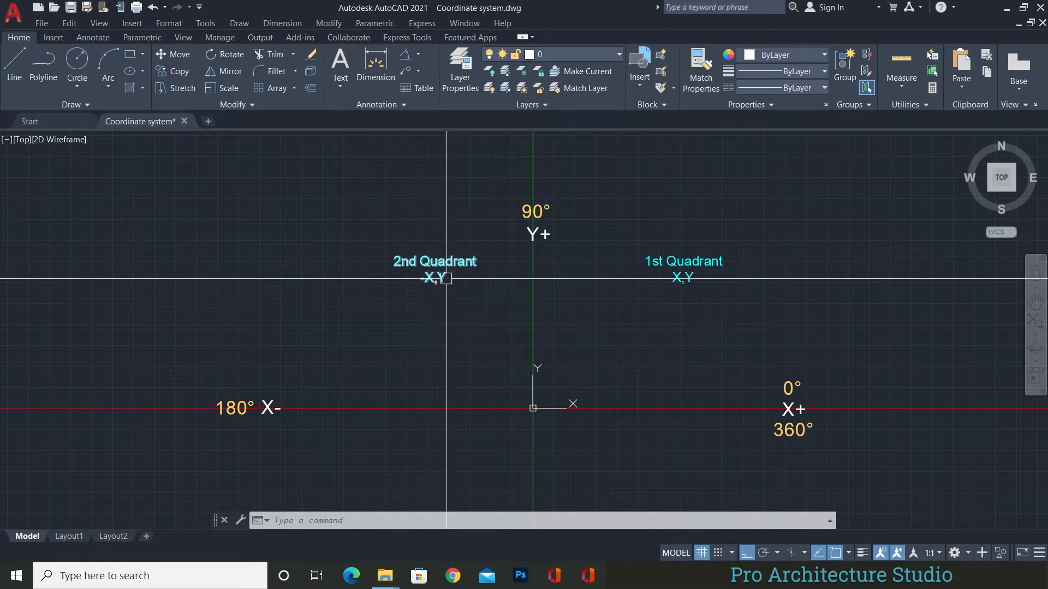
pyautogui.moveTo(361, 357); pyautogui.dragTo(378, 149, button='middle')
pyautogui.scroll(2, 431, 307)
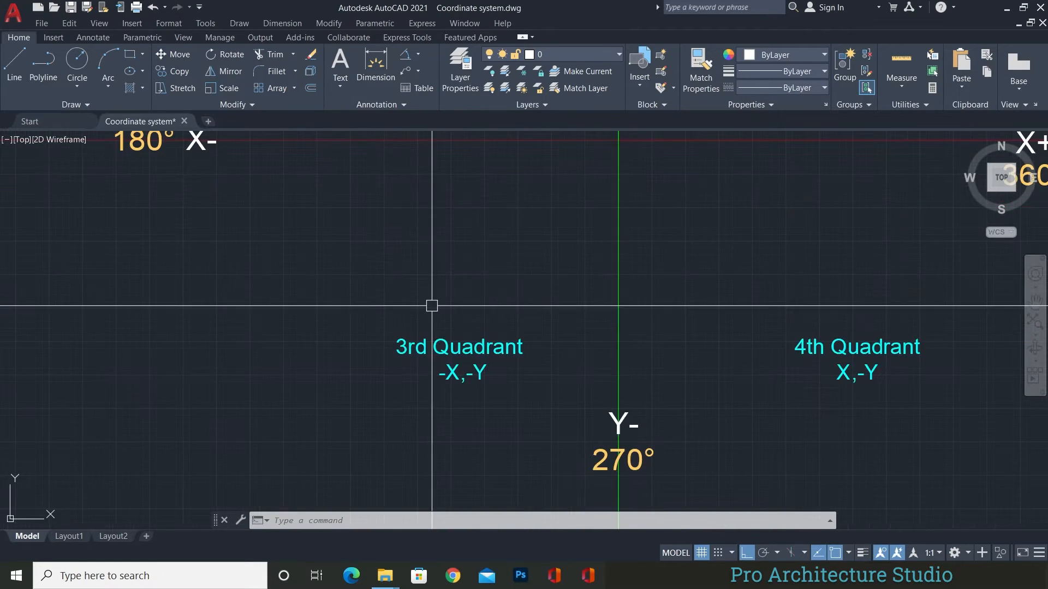
pyautogui.scroll(-2, 458, 321)
pyautogui.moveTo(456, 326); pyautogui.dragTo(452, 340, button='middle')
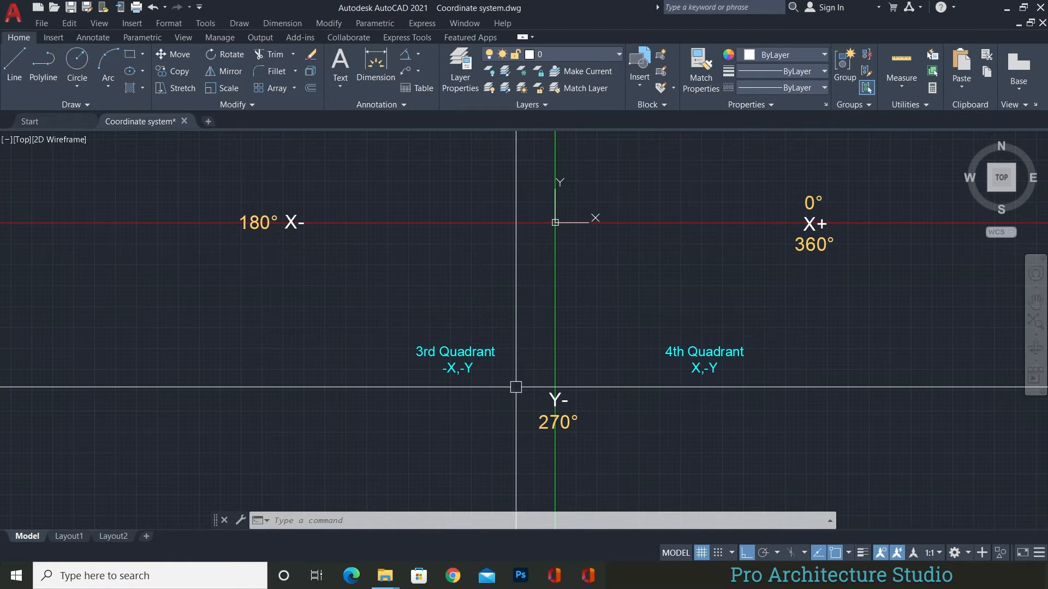
pyautogui.moveTo(584, 353); pyautogui.dragTo(436, 364, button='middle')
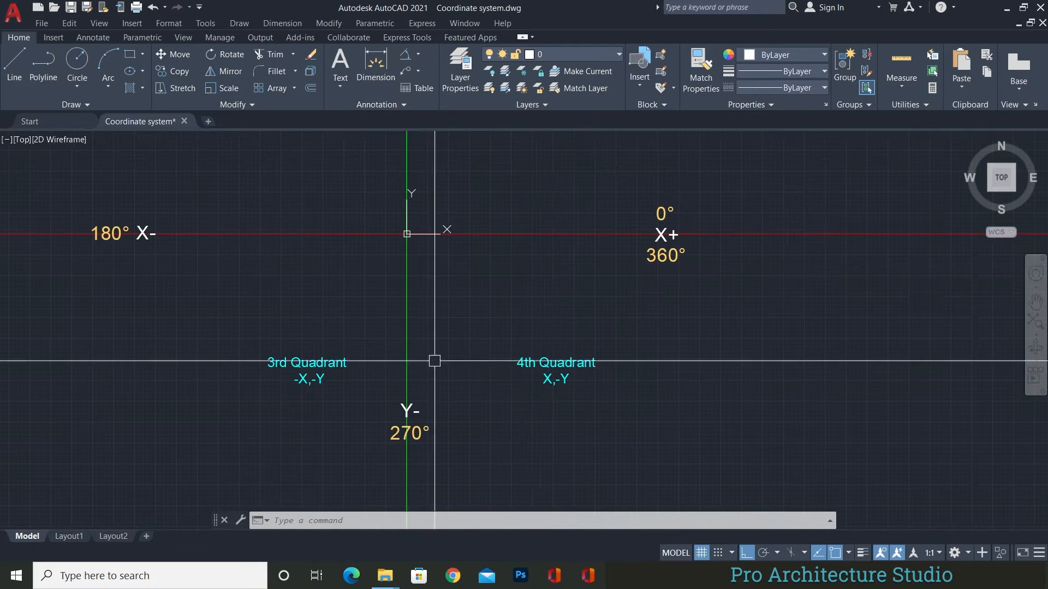
pyautogui.scroll(2, 515, 386)
pyautogui.scroll(-2, 518, 389)
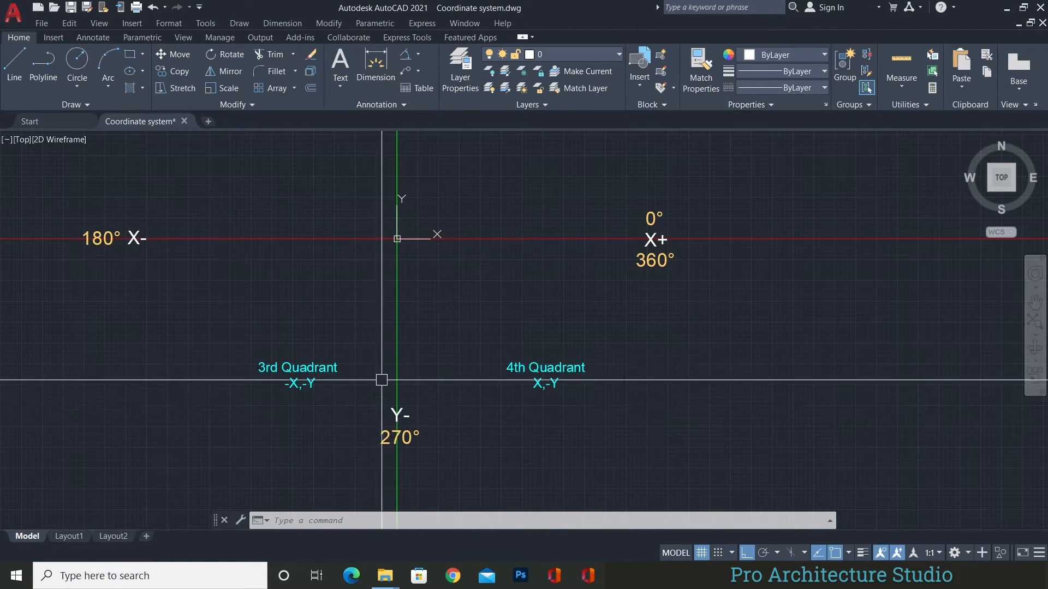
# Step: Examine the angle labels around the origin in order, from the positive X axis counterclockwise to the negative Y axis
pyautogui.moveTo(455, 330); pyautogui.dragTo(469, 429, button='middle')
pyautogui.scroll(2, 636, 339)
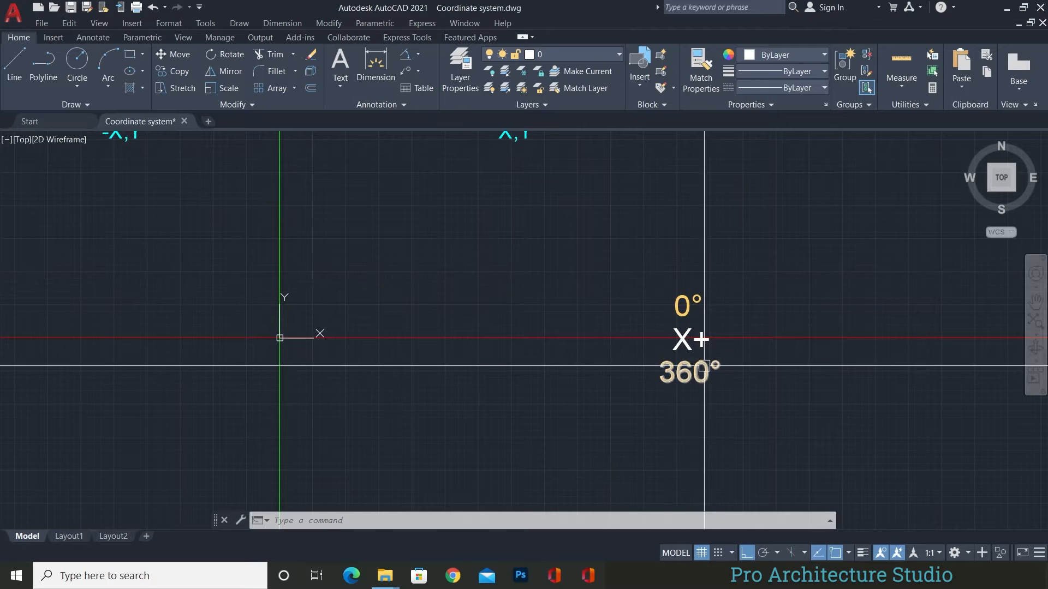
pyautogui.scroll(-2, 687, 279)
pyautogui.scroll(4, 440, 257)
pyautogui.scroll(-1, 548, 261)
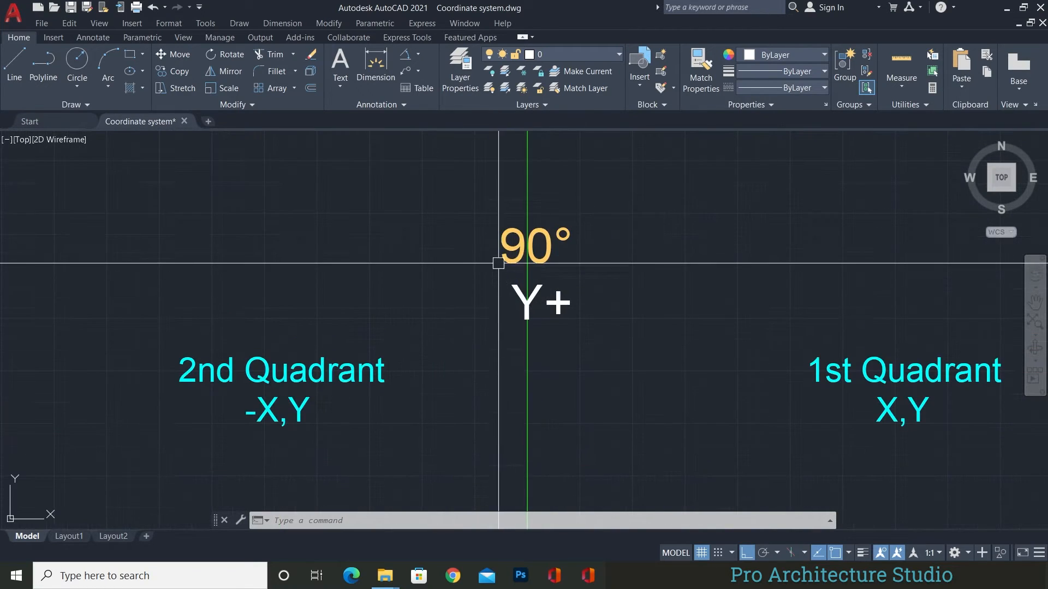
pyautogui.scroll(-3, 482, 241)
pyautogui.scroll(-1, 386, 227)
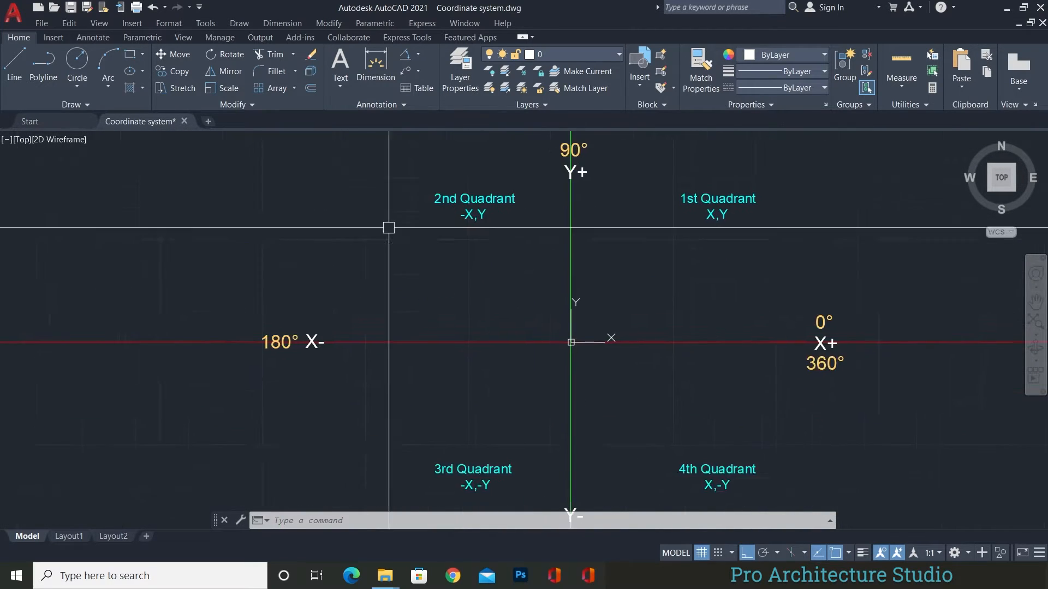
pyautogui.scroll(3, 339, 311)
pyautogui.scroll(-4, 276, 328)
pyautogui.scroll(4, 280, 329)
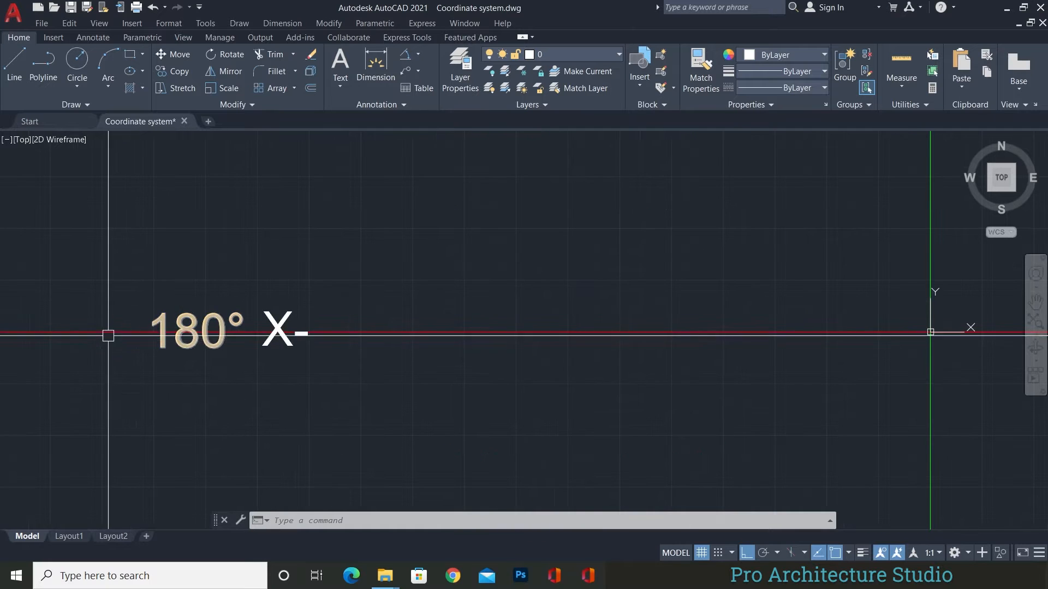
pyautogui.scroll(-3, 234, 281)
pyautogui.moveTo(316, 364); pyautogui.dragTo(245, 216, button='middle')
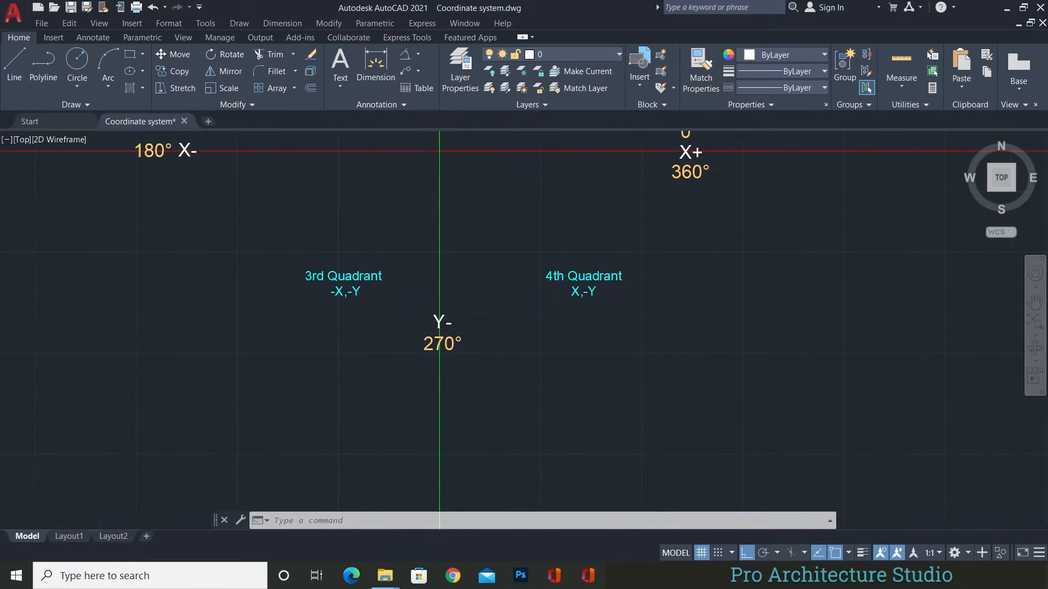
pyautogui.scroll(5, 437, 322)
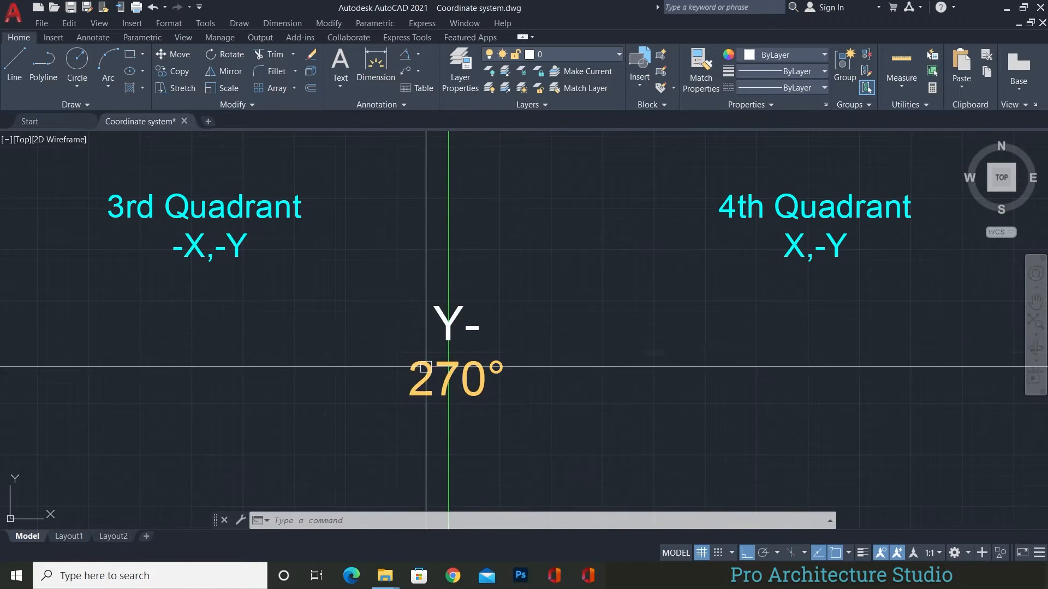
pyautogui.scroll(-6, 426, 349)
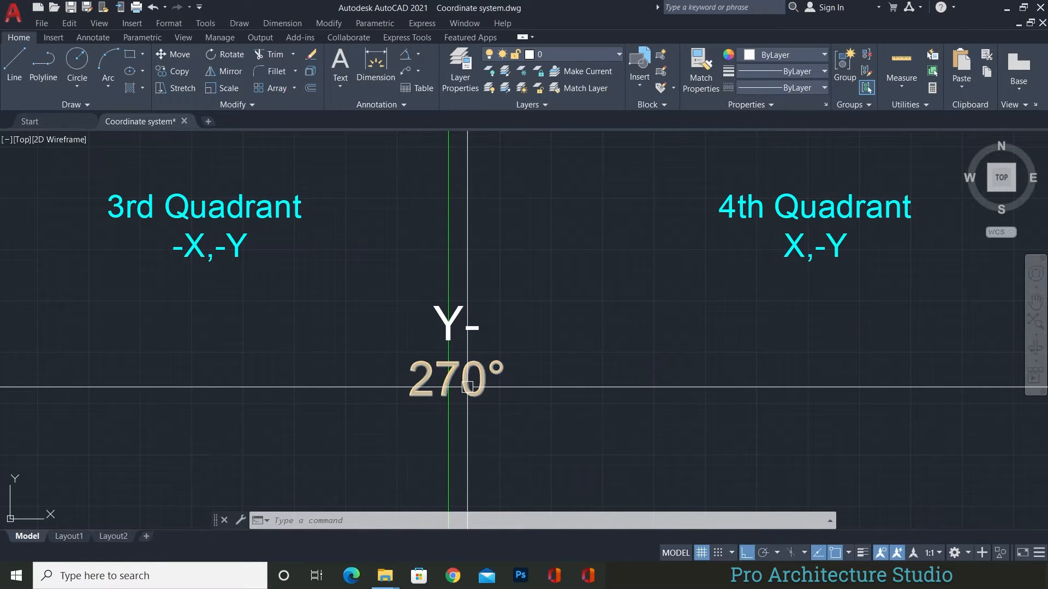
pyautogui.scroll(2, 439, 287)
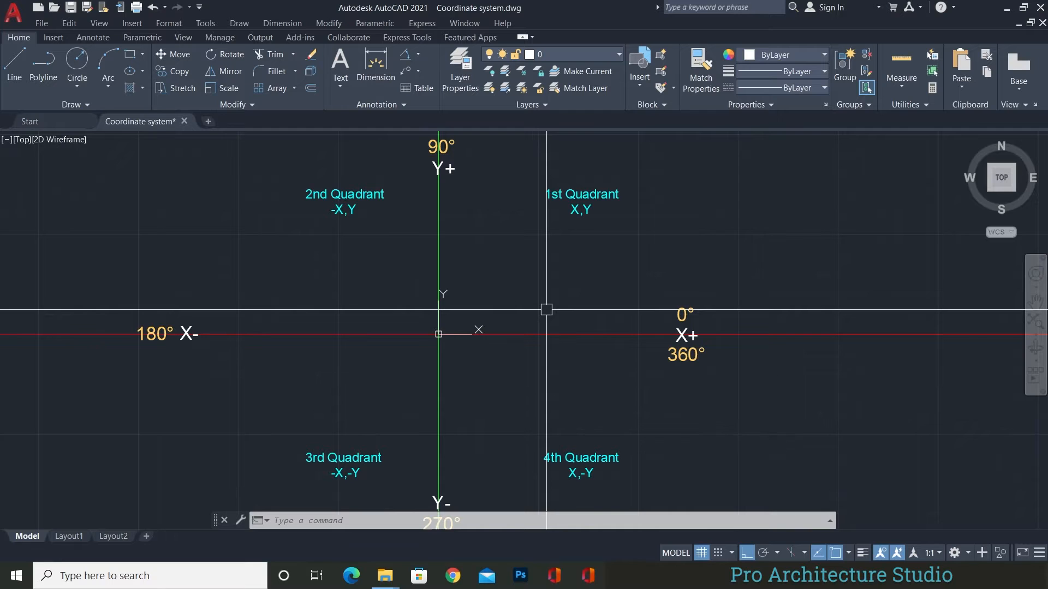
# Step: Draw three concentric circles of increasing radius centred on the origin
pyautogui.scroll(4, 473, 297)
pyautogui.moveTo(473, 296); pyautogui.dragTo(587, 351, button='middle')
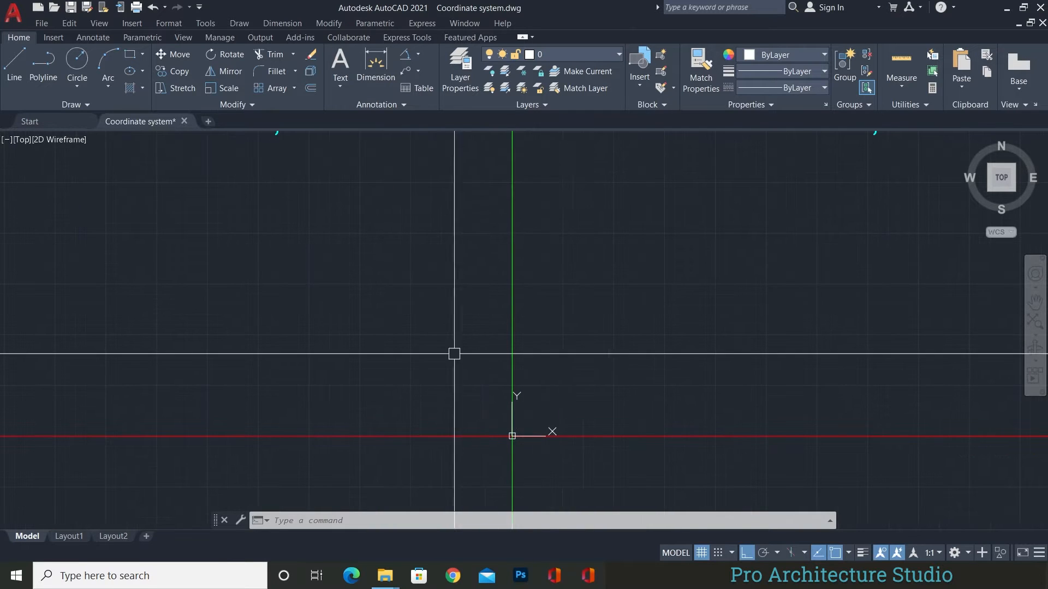
pyautogui.write('c')
pyautogui.press('Return')
pyautogui.scroll(-2, 460, 444)
pyautogui.scroll(2, 483, 450)
pyautogui.click(475, 413)
pyautogui.scroll(2, 476, 413)
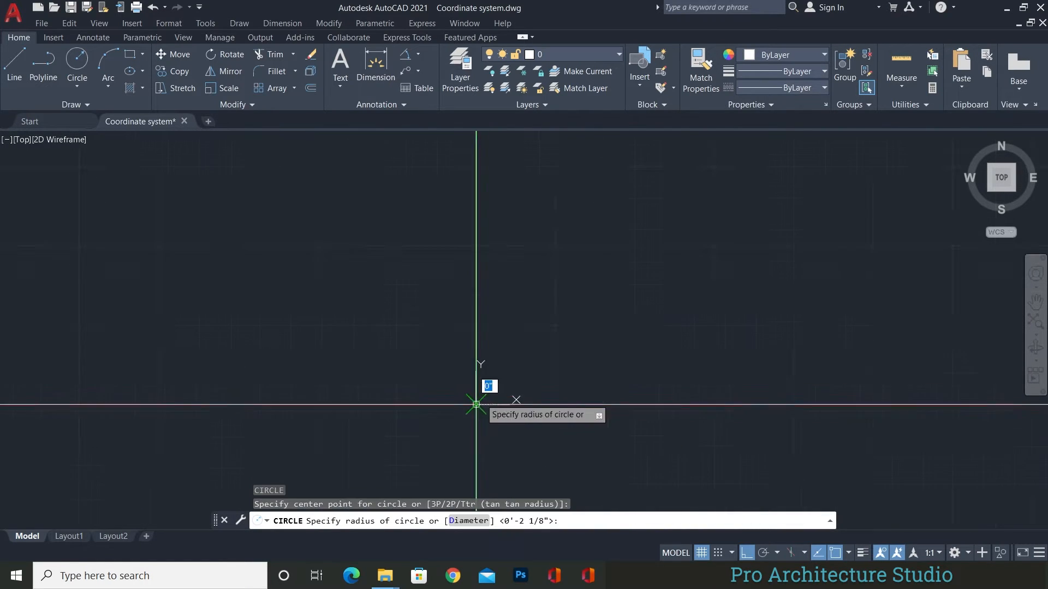
pyautogui.press('Escape')
pyautogui.press('Escape')
pyautogui.press('Escape')
pyautogui.scroll(-5, 475, 405)
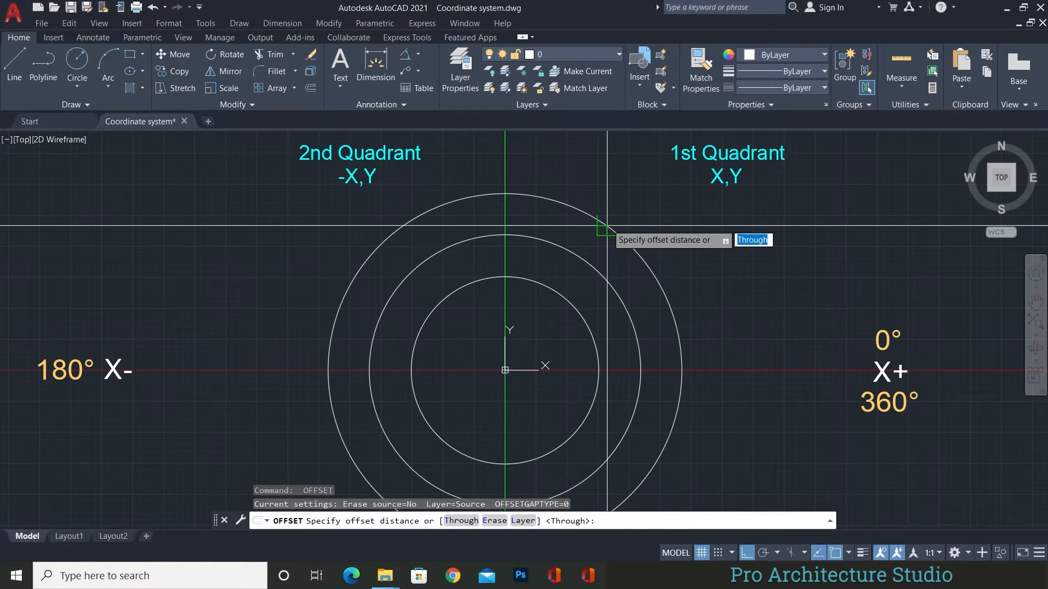
pyautogui.click(625, 212)
pyautogui.press('Escape')
pyautogui.press('Escape')
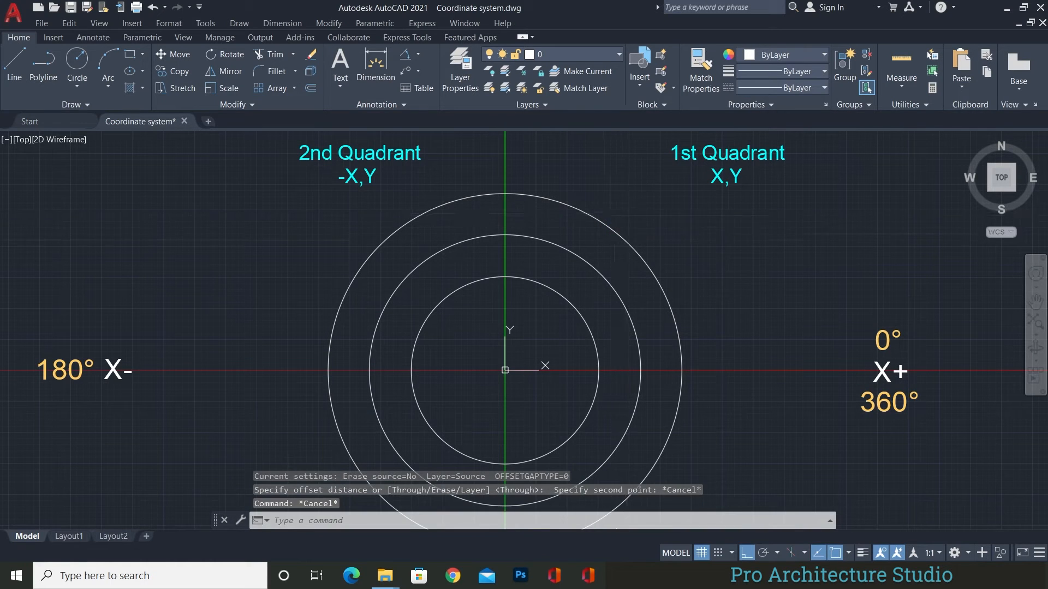
# Step: Offset the outermost circle outward through a picked point to add a fourth concentric circle
pyautogui.press('Return')
pyautogui.press('Return')
pyautogui.click(627, 242)
pyautogui.click(627, 212)
pyautogui.press('Escape')
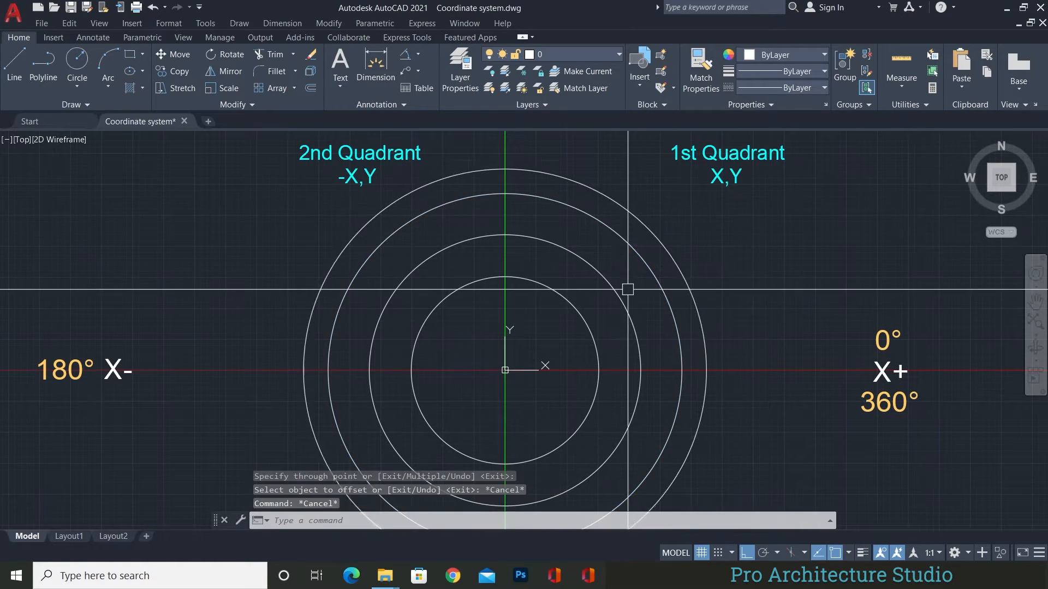
pyautogui.moveTo(627, 289); pyautogui.dragTo(618, 255, button='middle')
pyautogui.moveTo(514, 282); pyautogui.dragTo(512, 339, button='middle')
pyautogui.press('Escape')
pyautogui.press('Escape')
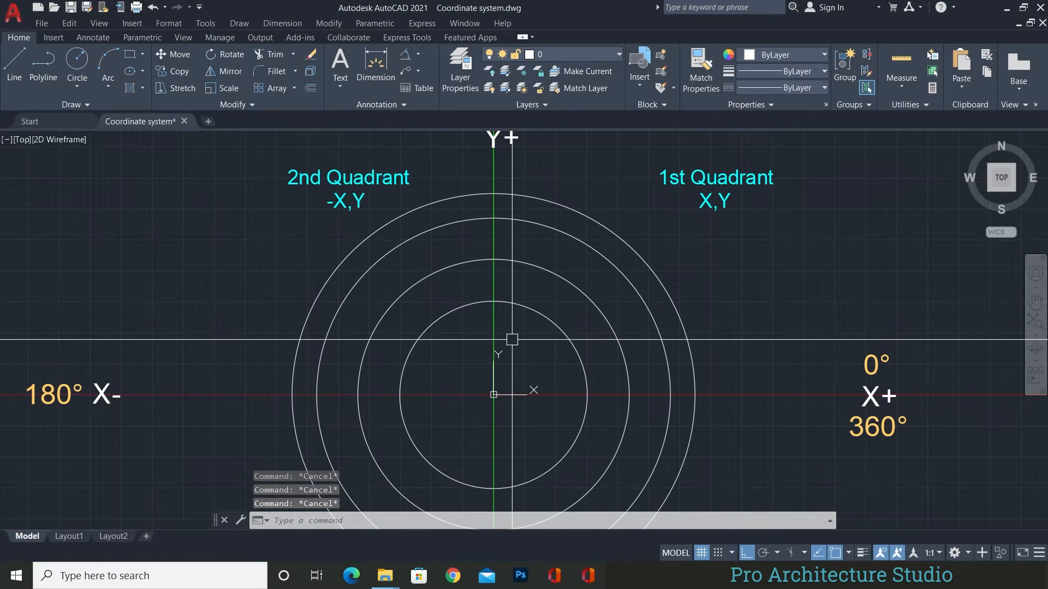
# Step: Trim the innermost circle at the axes and erase its leftover piece, keeping only the first-quadrant arc
pyautogui.write('tr')
pyautogui.press('Return')
pyautogui.click(437, 318)
pyautogui.click(584, 416)
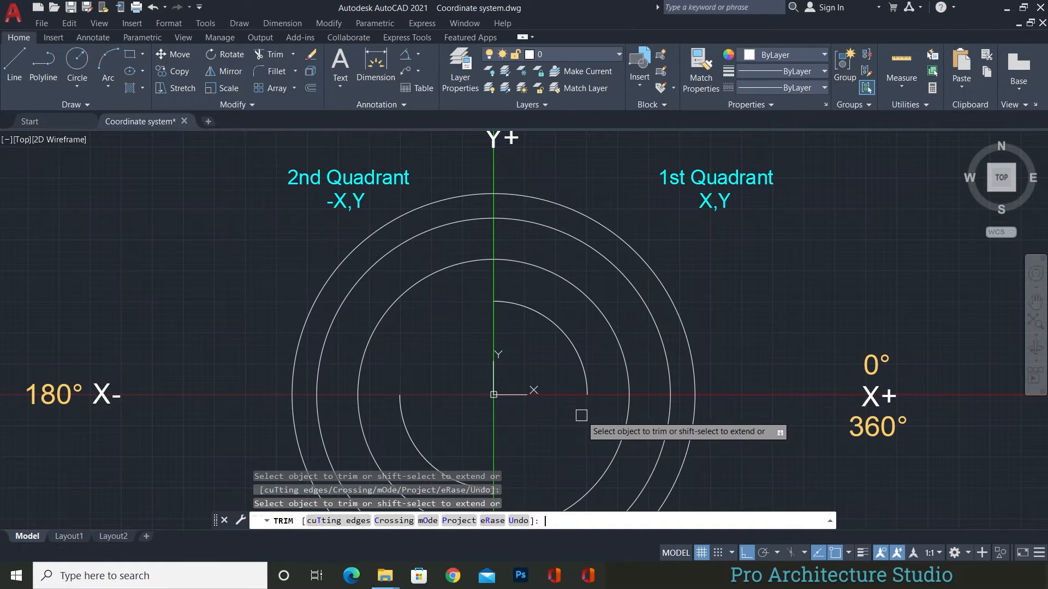
pyautogui.press('Escape')
pyautogui.click(403, 424)
pyautogui.write('e')
pyautogui.press('Return')
# Step: Add an angular dimension to the first-quadrant arc, placing the dimension line between the arc and the origin
pyautogui.scroll(2, 520, 338)
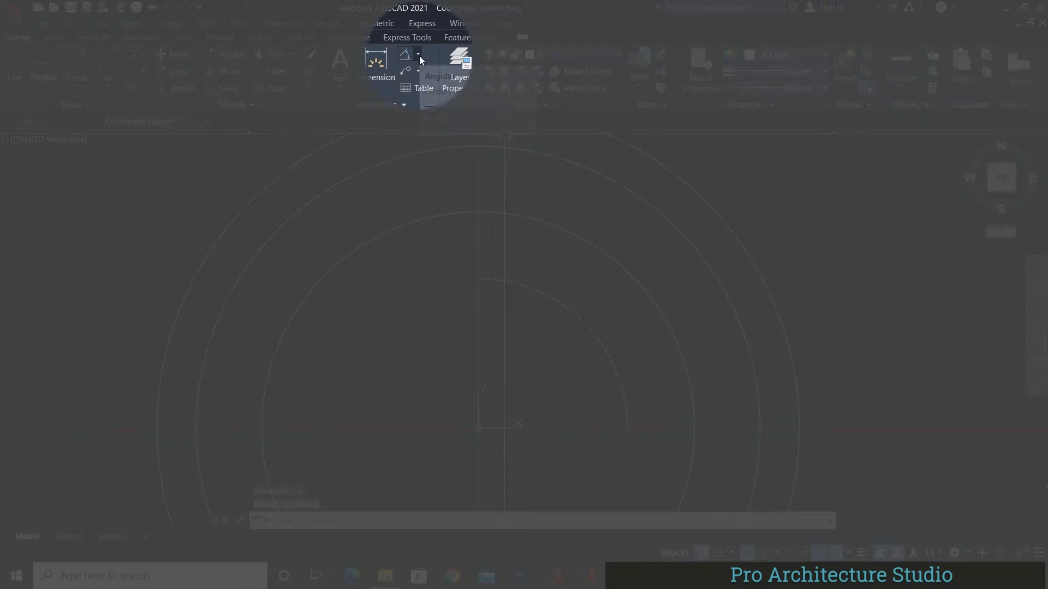
pyautogui.click(418, 55)
pyautogui.click(439, 132)
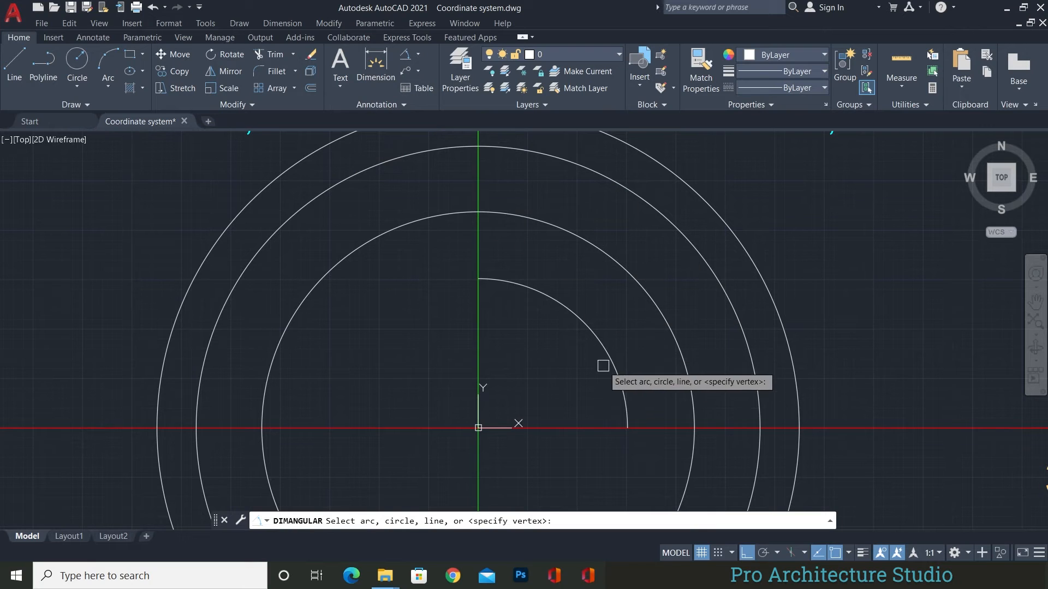
pyautogui.click(595, 350)
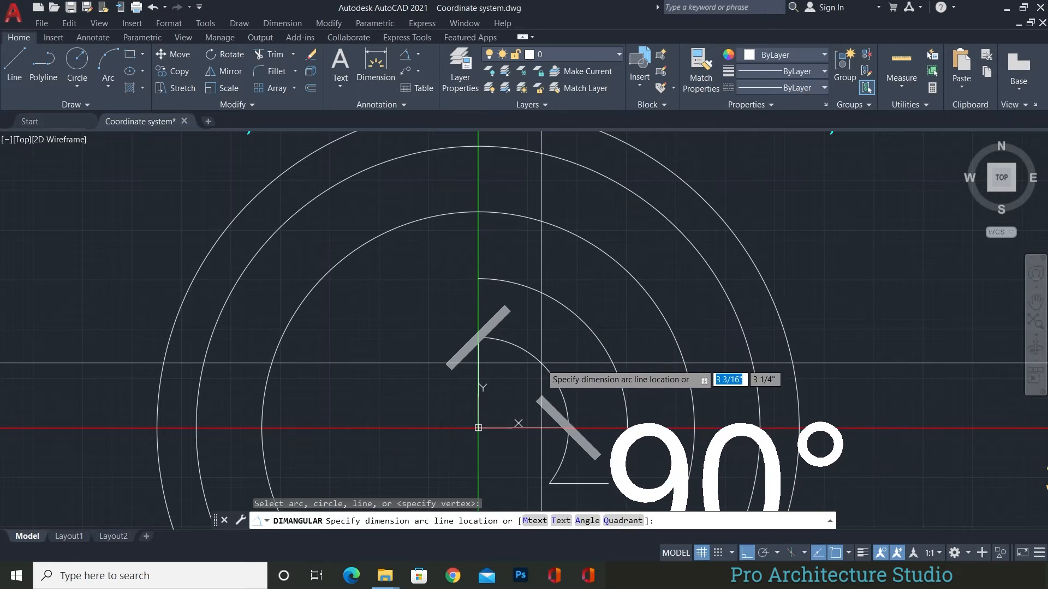
pyautogui.click(540, 364)
pyautogui.scroll(-4, 605, 323)
pyautogui.scroll(2, 611, 387)
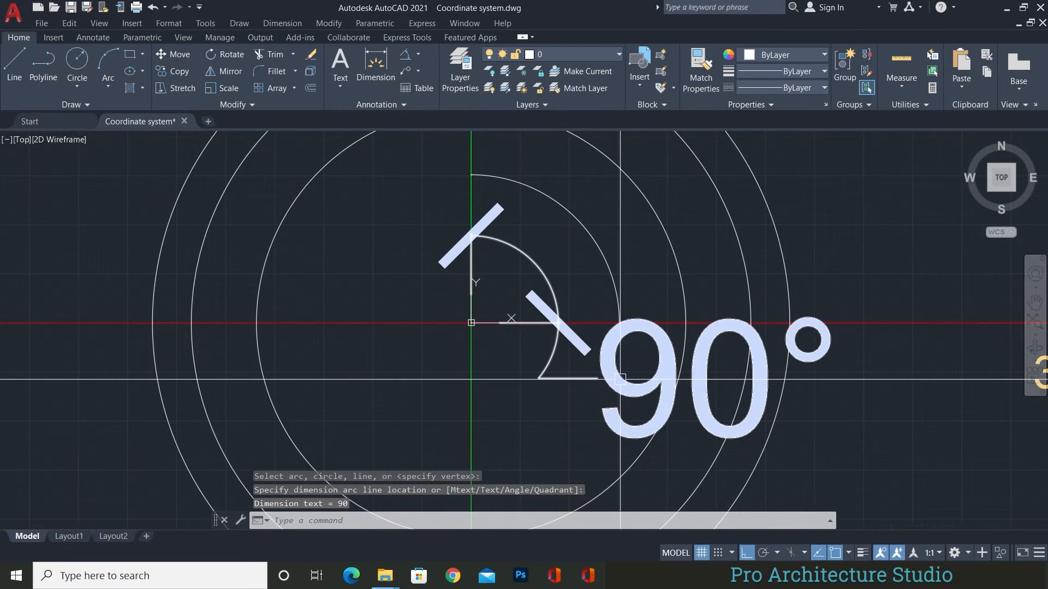
pyautogui.scroll(-3, 524, 327)
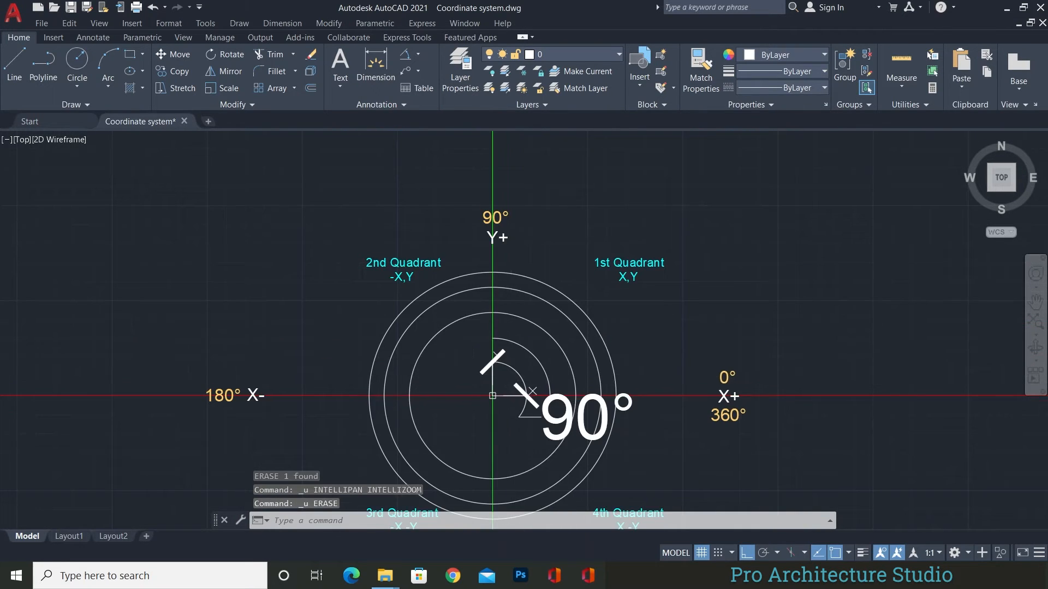
pyautogui.scroll(2, 626, 410)
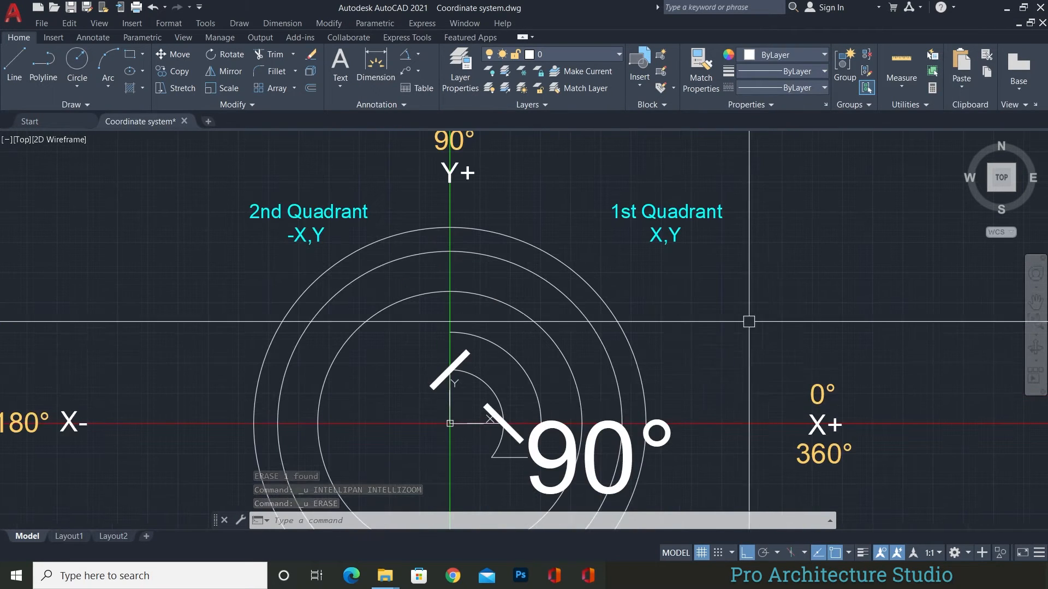
# Step: Erase the angular dimension from the first-quadrant arc, keeping the arc itself
pyautogui.scroll(-2, 639, 198)
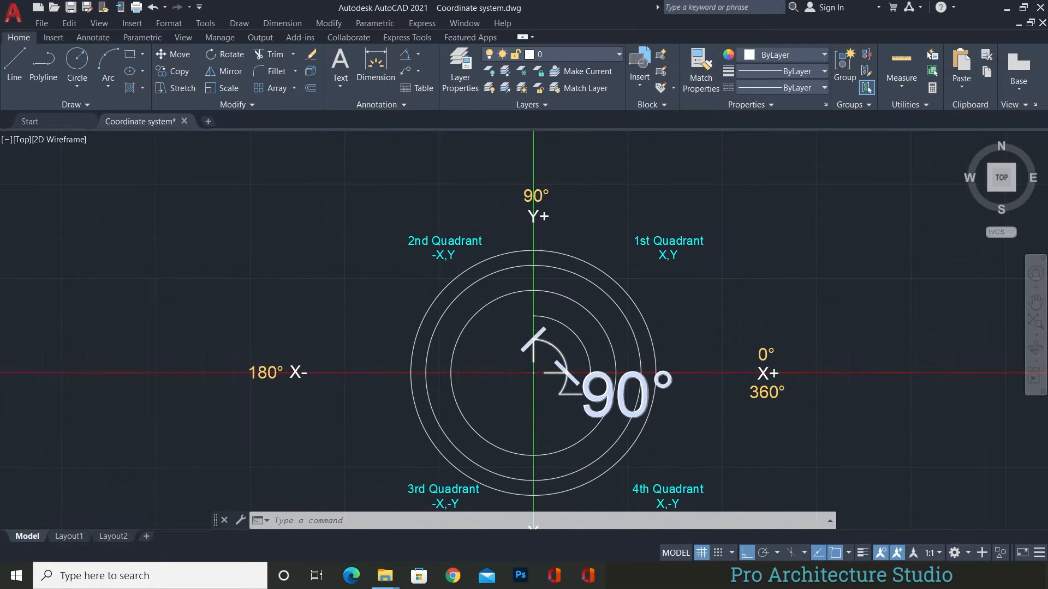
pyautogui.scroll(2, 546, 363)
pyautogui.click(600, 419)
pyautogui.click(595, 410)
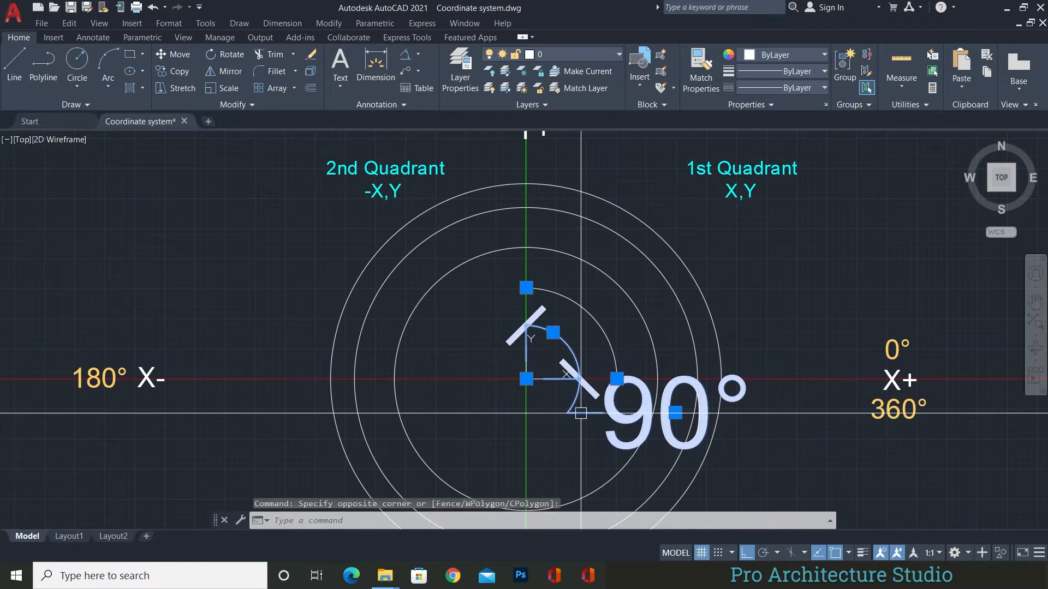
pyautogui.write('e')
pyautogui.press('Return')
pyautogui.press('Escape')
pyautogui.press('Escape')
pyautogui.press('Escape')
# Step: Trim away the lower half of the innermost full circle, leaving a semicircle above the X axis
pyautogui.moveTo(454, 360)
pyautogui.mouseDown(button='middle')
pyautogui.moveTo(461, 384)
pyautogui.moveTo(463, 349)
pyautogui.moveTo(484, 315)
pyautogui.mouseUp(button='middle')
pyautogui.write('tr')
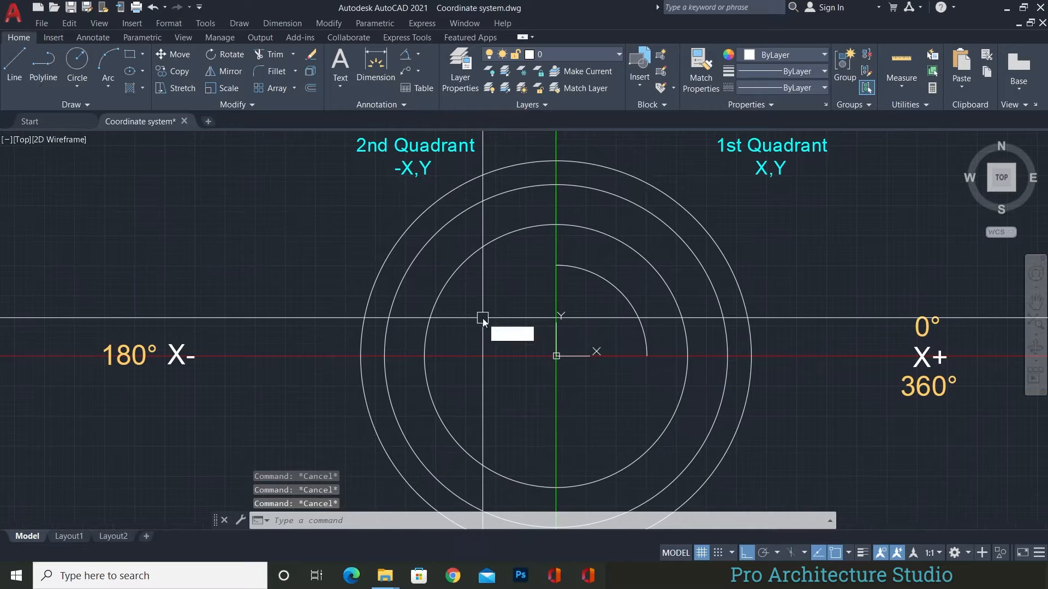
pyautogui.press('Return')
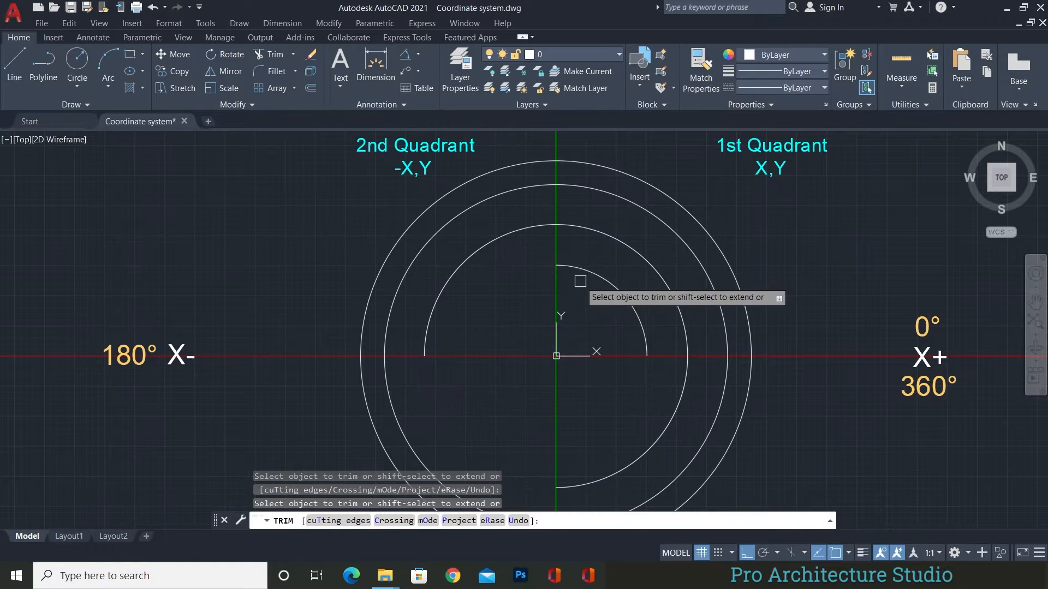
pyautogui.moveTo(579, 282); pyautogui.dragTo(576, 292, button='middle')
pyautogui.press('Escape')
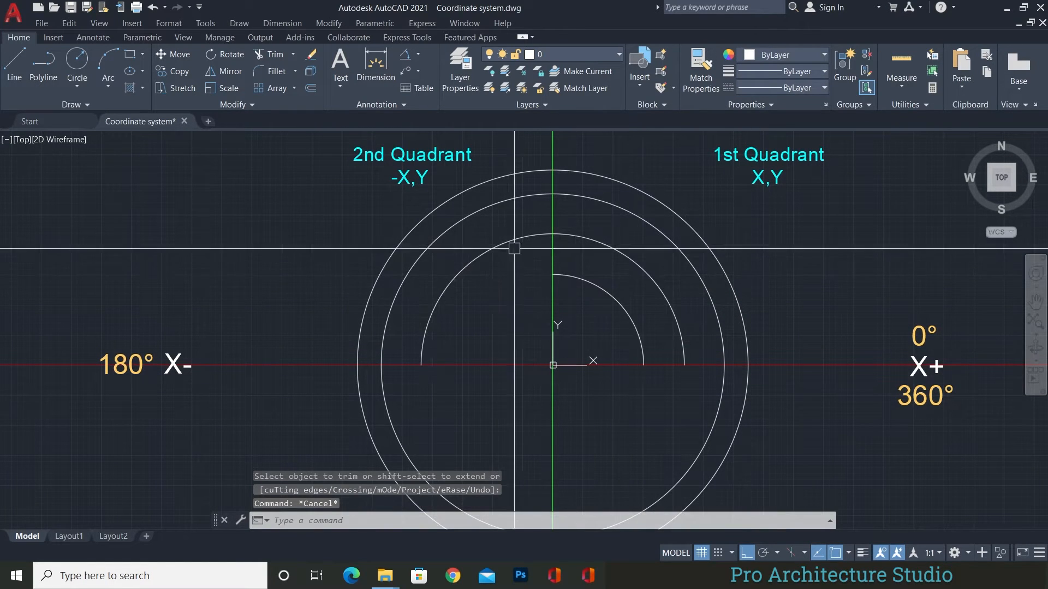
# Step: Add an angular dimension to the upper semicircle, placing its dimension line inside the arc
pyautogui.moveTo(513, 246); pyautogui.dragTo(503, 276, button='middle')
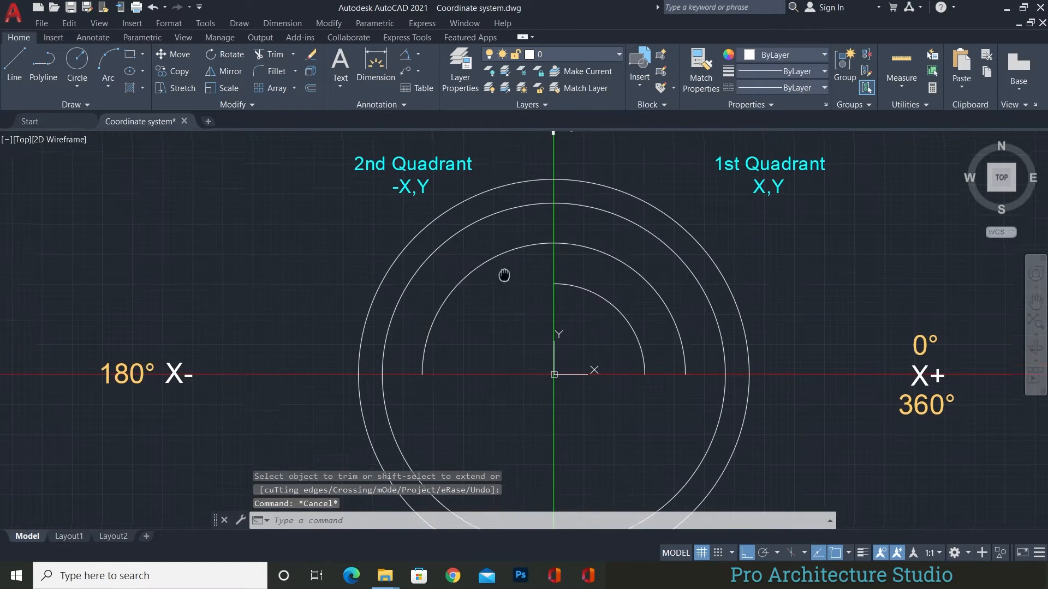
pyautogui.click(419, 55)
pyautogui.click(437, 136)
pyautogui.scroll(2, 511, 267)
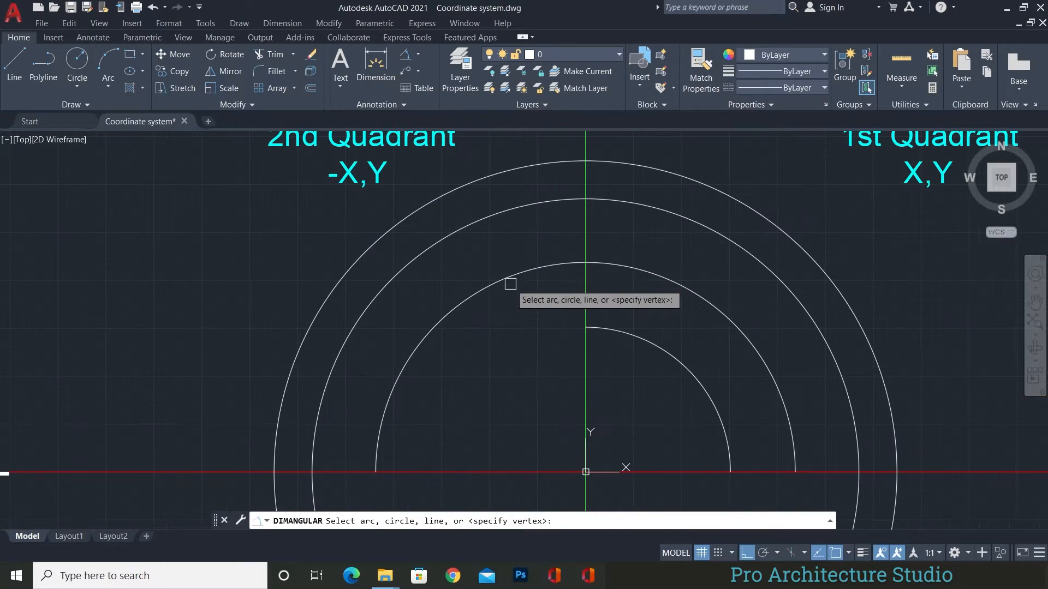
pyautogui.click(500, 285)
pyautogui.click(511, 335)
pyautogui.scroll(-2, 537, 308)
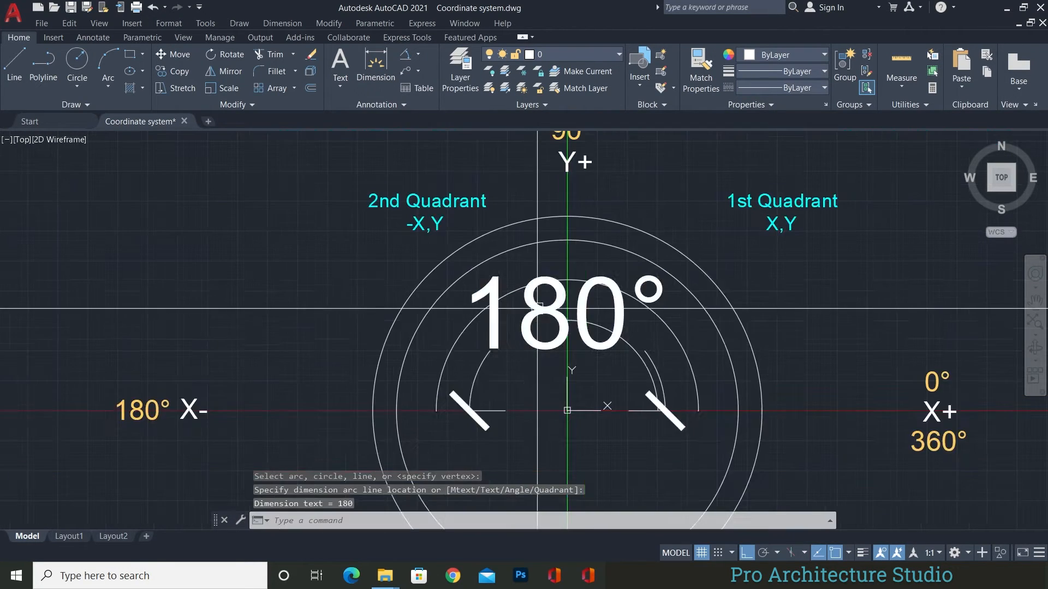
pyautogui.press('Escape')
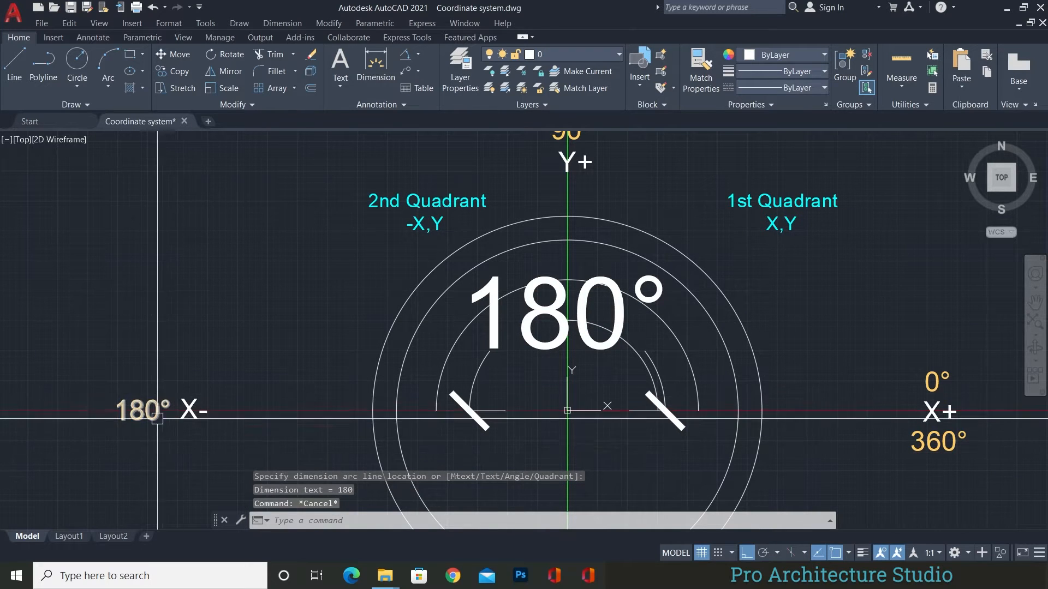
# Step: Erase the angular dimension from the upper semicircle
pyautogui.press('Return')
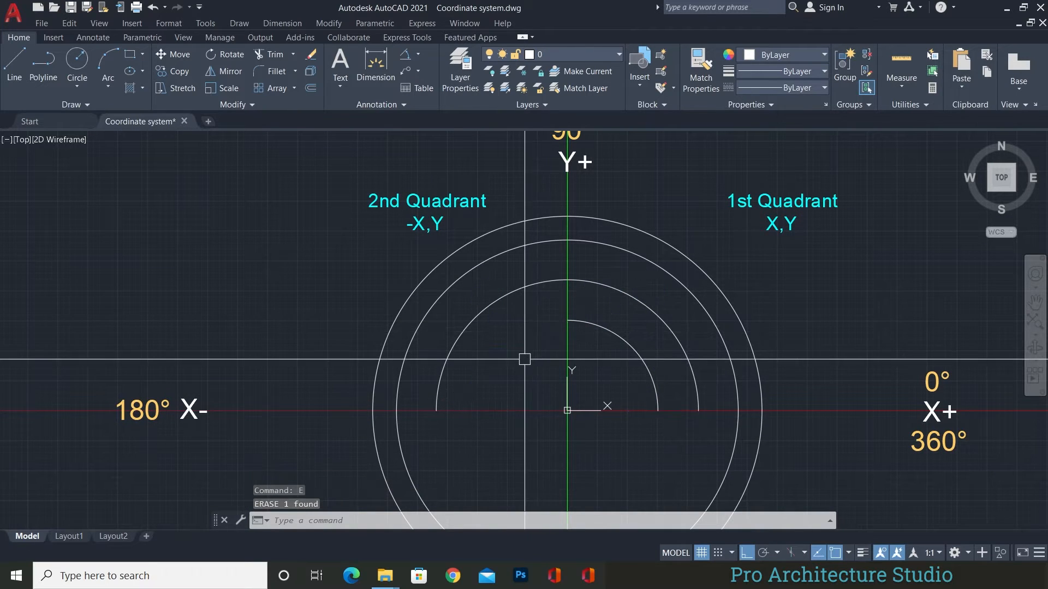
pyautogui.moveTo(466, 438)
pyautogui.mouseDown(button='middle')
pyautogui.moveTo(484, 368)
pyautogui.moveTo(457, 330)
pyautogui.mouseUp(button='middle')
pyautogui.press('Escape')
pyautogui.press('Escape')
pyautogui.press('Escape')
# Step: Trim the fourth-quadrant part of the next larger circle, leaving an arc through the first three quadrants
pyautogui.write('tr')
pyautogui.press('Return')
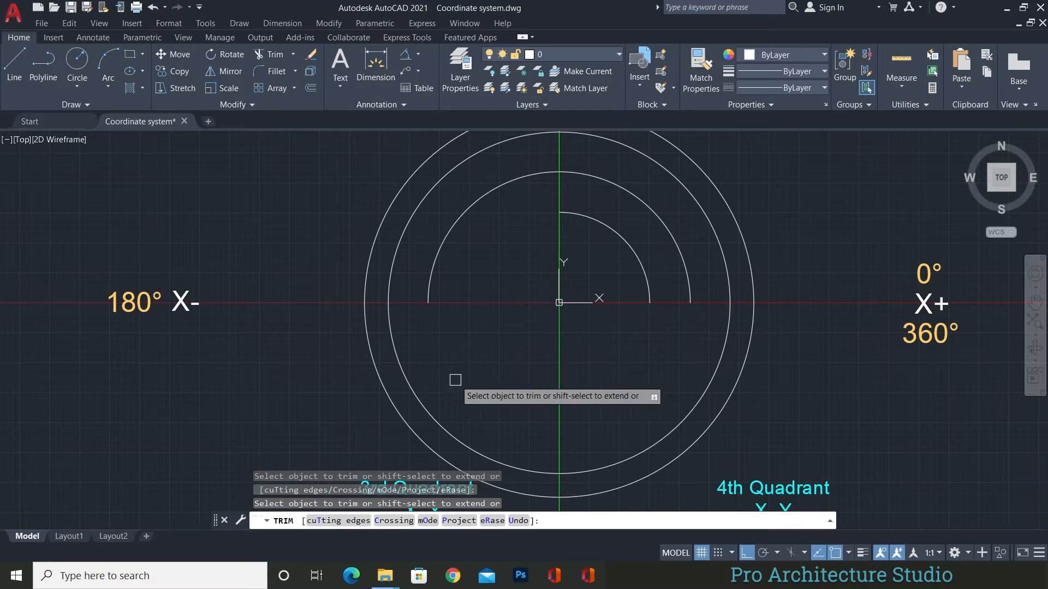
pyautogui.click(720, 341)
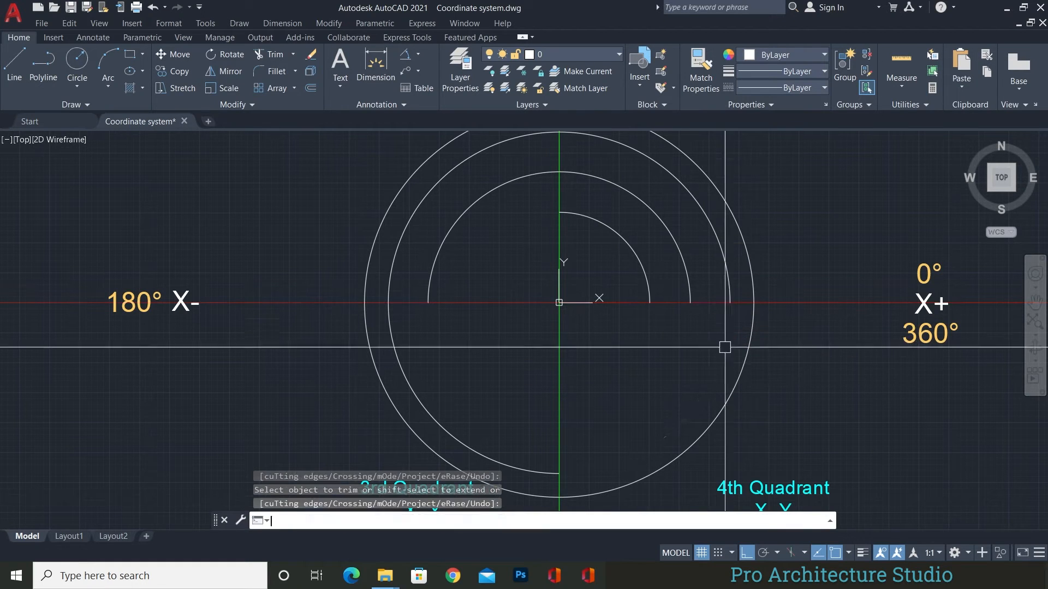
pyautogui.press('Escape')
pyautogui.press('Escape')
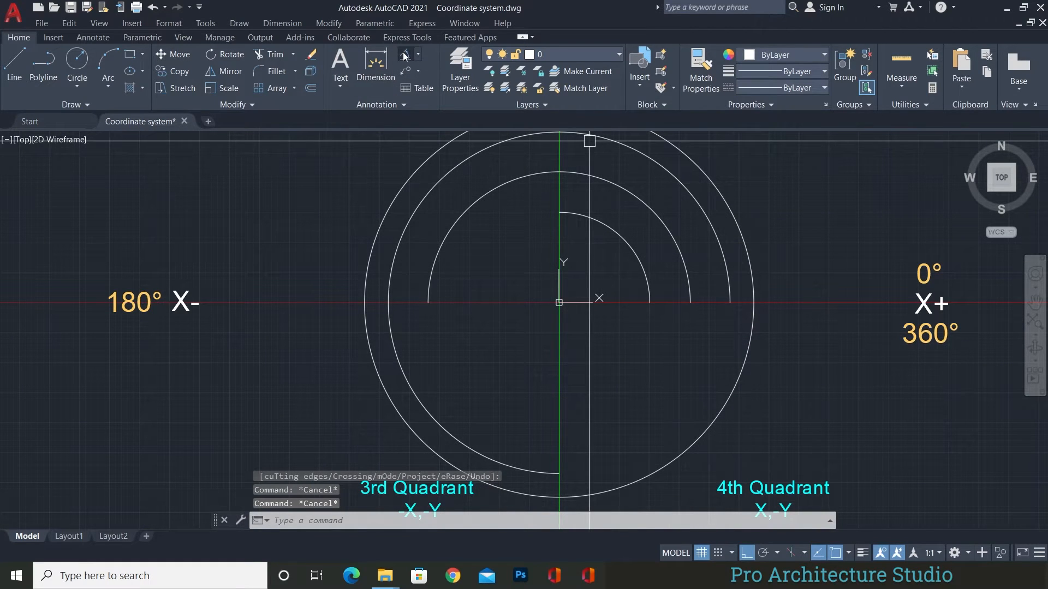
# Step: Add an angular dimension to the three-quadrant arc, placing its dimension line just inside the arc
pyautogui.click(404, 56)
pyautogui.click(431, 192)
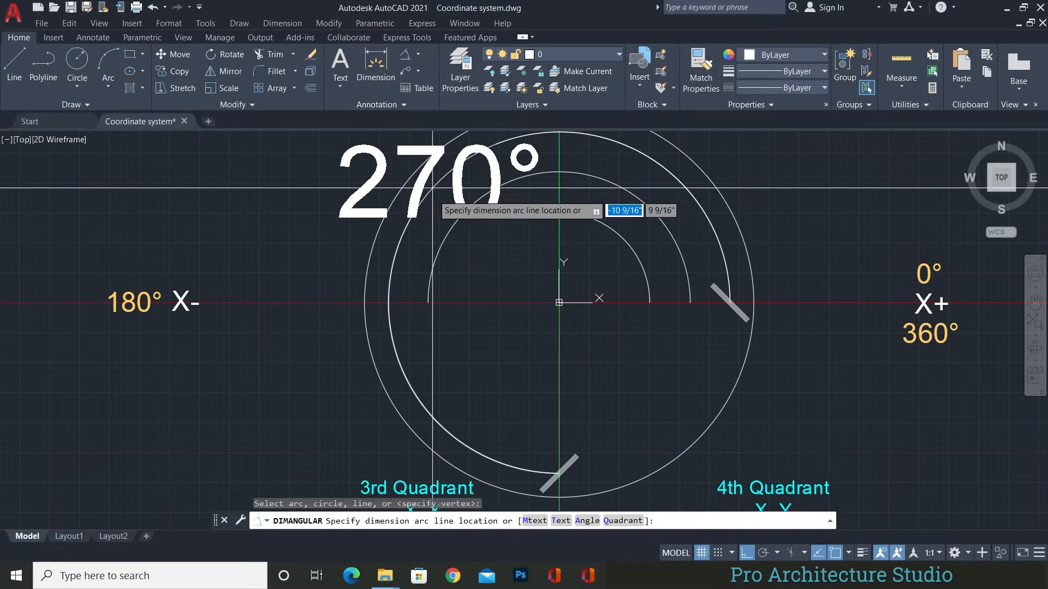
pyautogui.click(427, 224)
pyautogui.scroll(-2, 427, 224)
pyautogui.press('Escape')
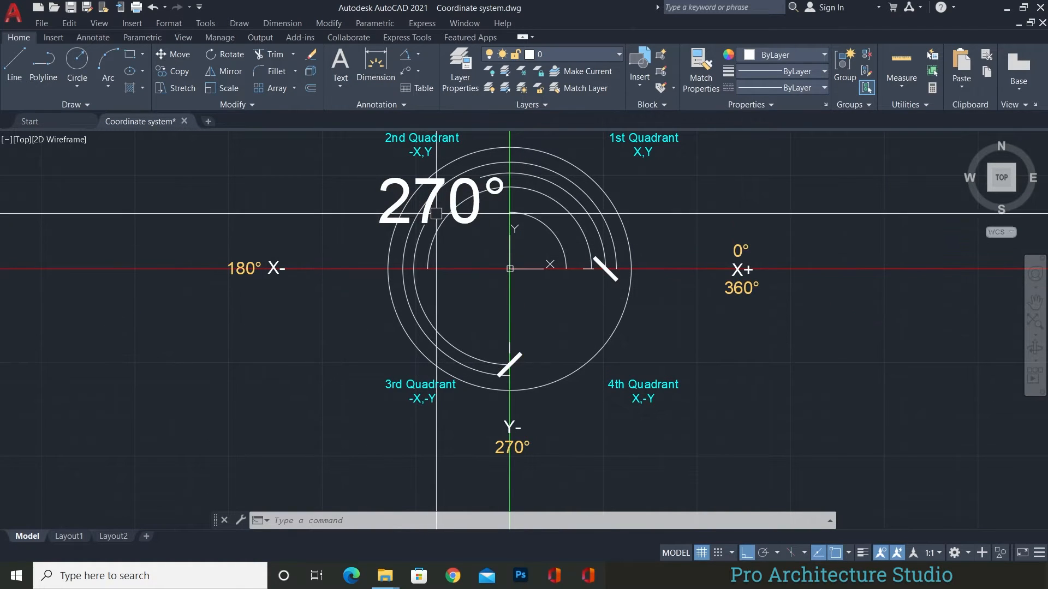
# Step: Erase the angular dimension from the three-quadrant arc
pyautogui.click(449, 199)
pyautogui.write('e')
pyautogui.press('Return')
pyautogui.press('Escape')
# Step: Examine the outermost full circle, especially where it starts and closes at the positive X axis
pyautogui.scroll(2, 518, 289)
pyautogui.moveTo(522, 293); pyautogui.dragTo(457, 280, button='middle')
pyautogui.moveTo(523, 322); pyautogui.dragTo(523, 349, button='middle')
pyautogui.press('Escape')
pyautogui.press('Escape')
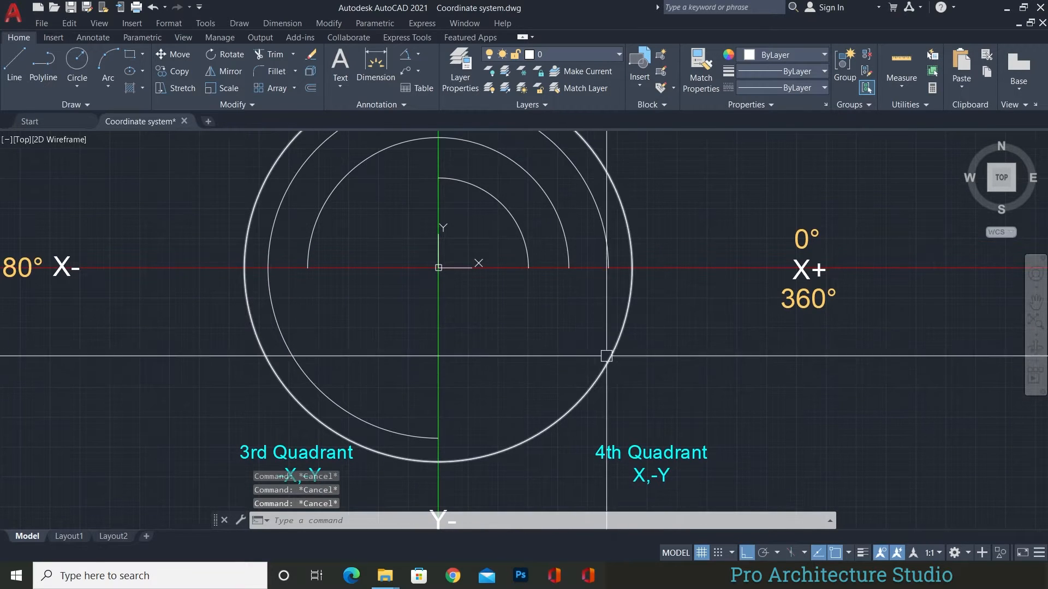
pyautogui.scroll(-2, 606, 355)
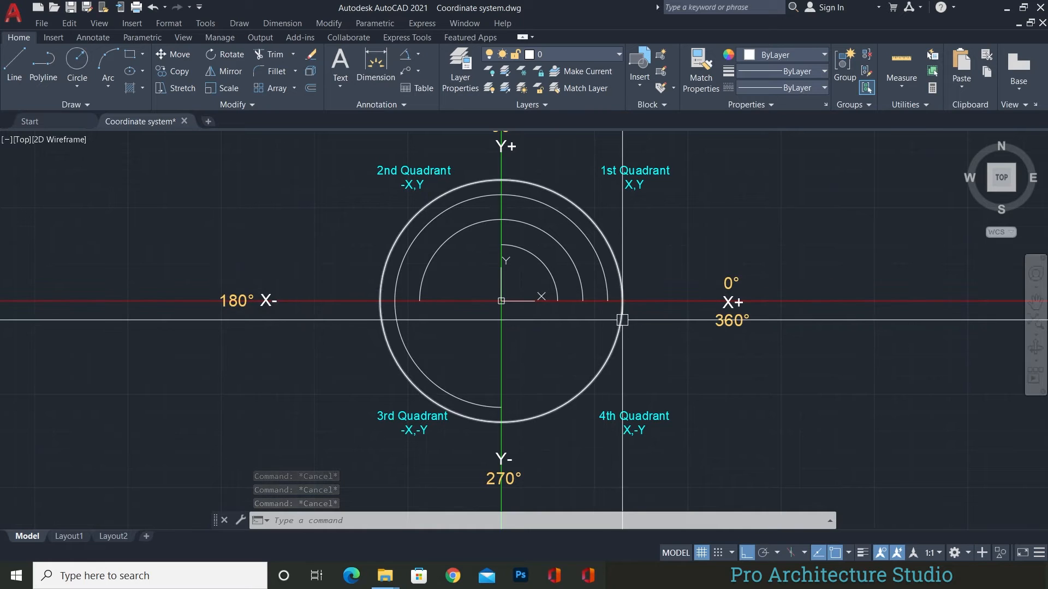
pyautogui.scroll(2, 639, 317)
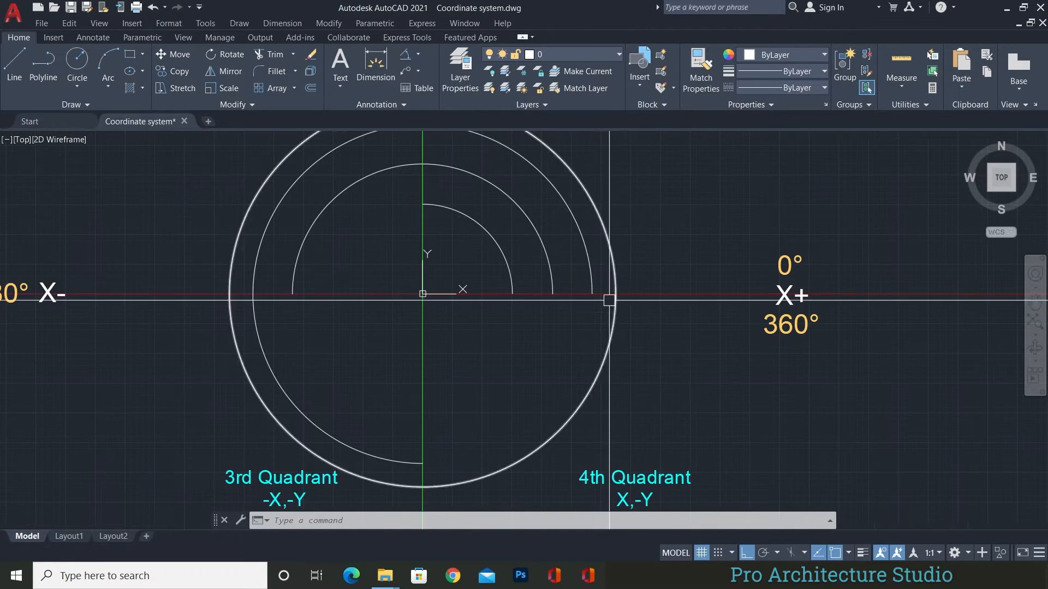
pyautogui.scroll(1, 609, 299)
pyautogui.scroll(1, 609, 300)
pyautogui.scroll(-1, 607, 300)
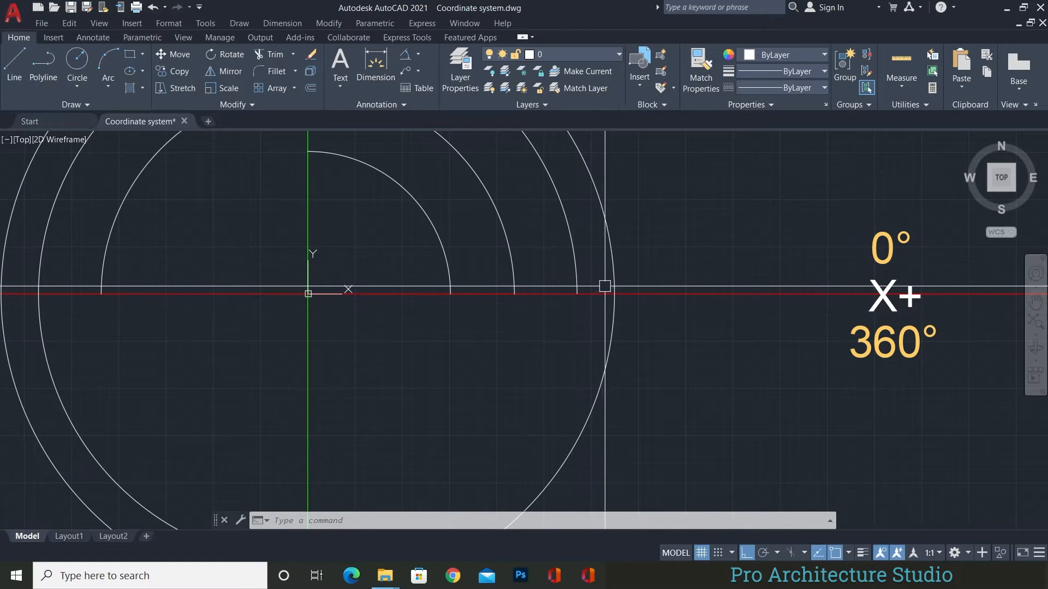
pyautogui.scroll(-2, 609, 287)
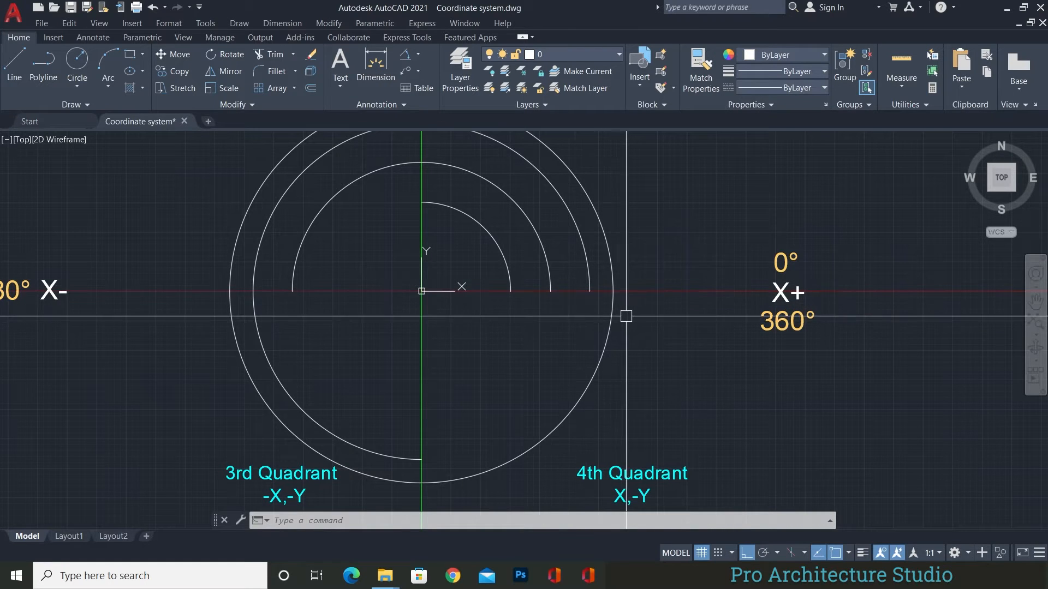
# Step: Erase the outermost circle and the remaining concentric arcs around the origin
pyautogui.moveTo(627, 347); pyautogui.dragTo(629, 334, button='middle')
pyautogui.click(629, 334)
pyautogui.click(558, 345)
pyautogui.write('e')
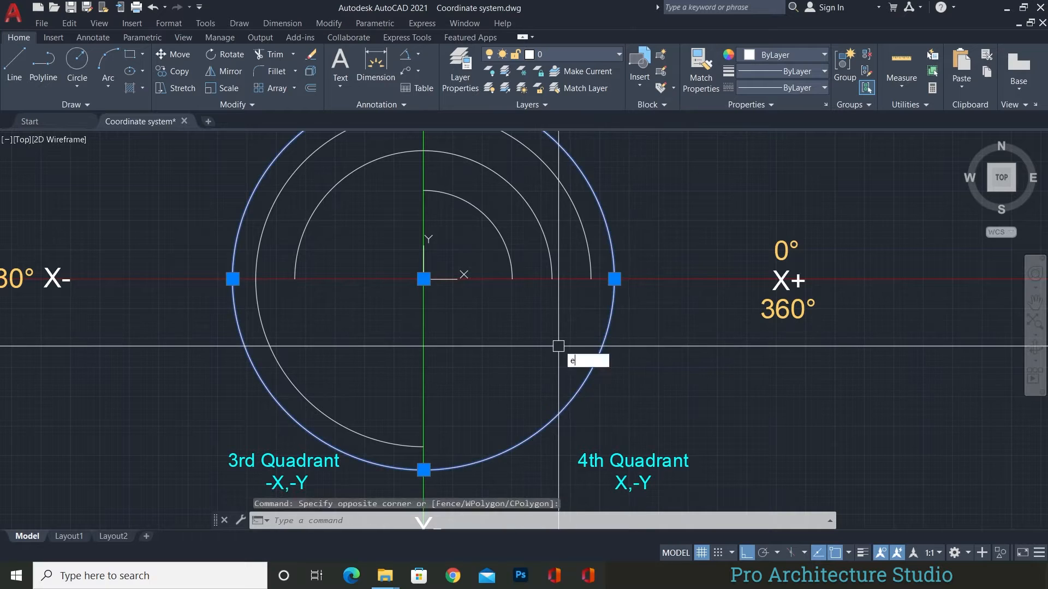
pyautogui.click(628, 171)
pyautogui.click(465, 254)
pyautogui.write('e')
# Step: Examine the Absolute Coordinate System (X,Y) diagram, including its title, quadrants and the two labelled rectangles
pyautogui.scroll(-4, 420, 330)
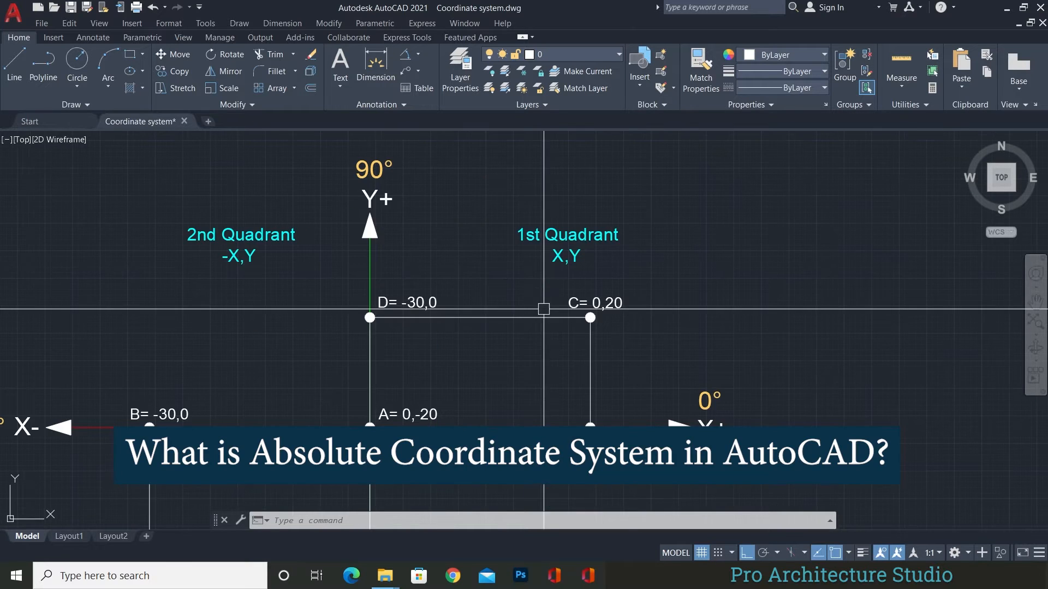
pyautogui.scroll(-3, 447, 418)
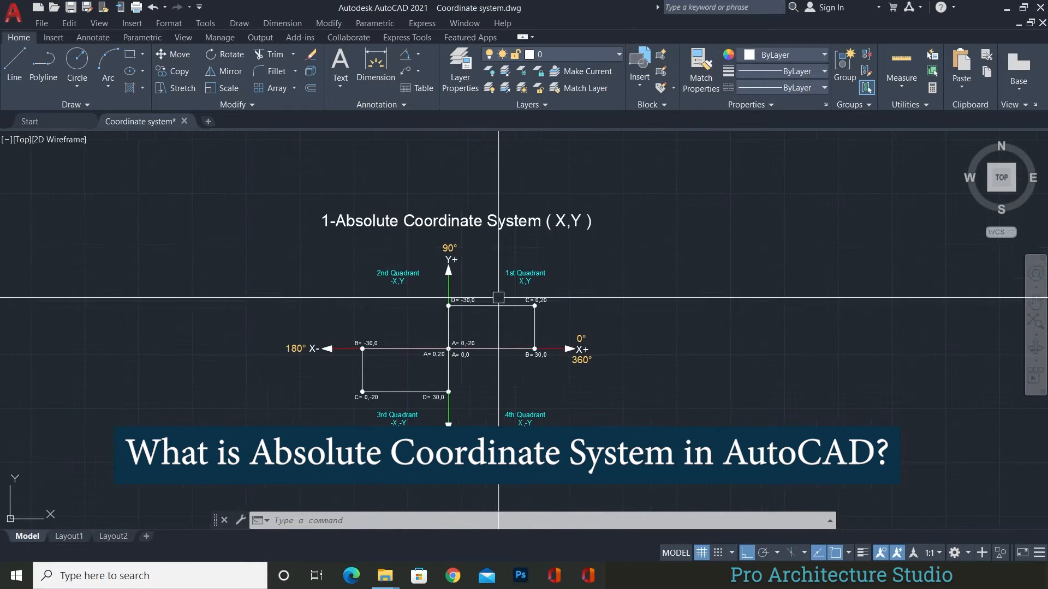
pyautogui.scroll(2, 482, 243)
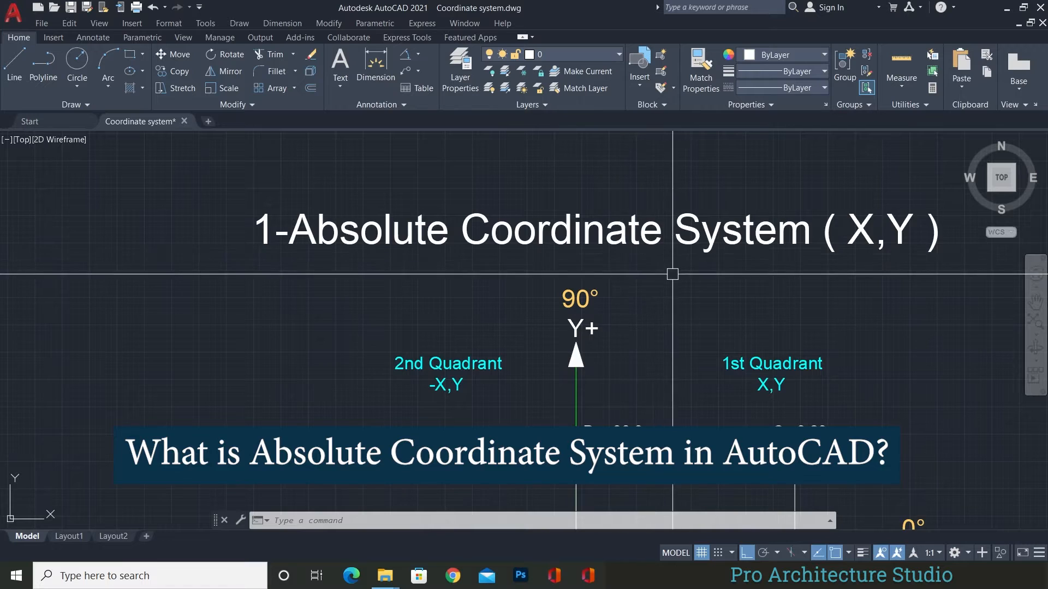
pyautogui.moveTo(672, 275); pyautogui.dragTo(576, 222, button='middle')
pyautogui.scroll(-2, 576, 222)
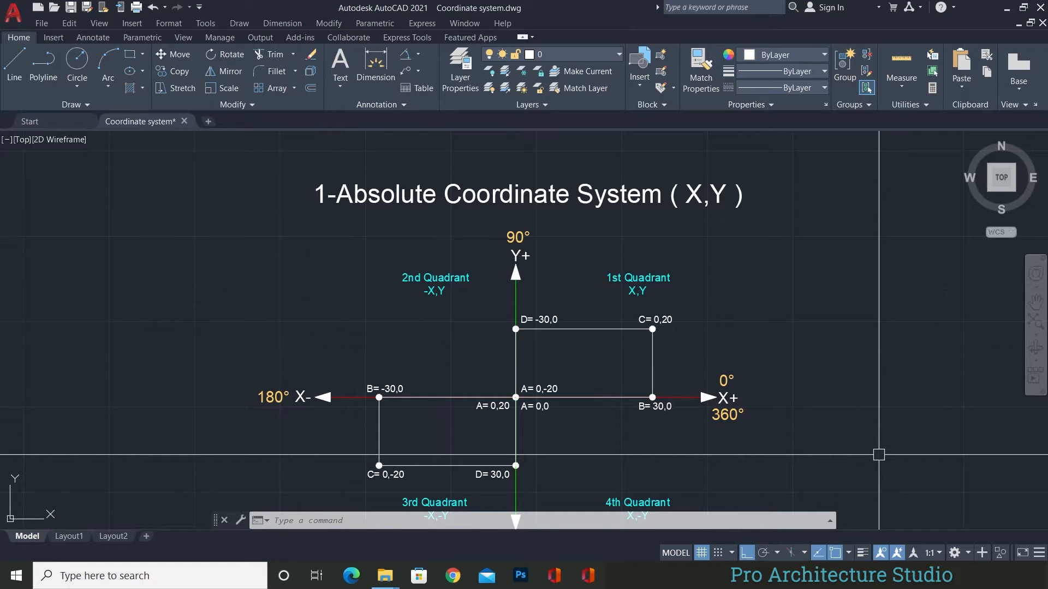
pyautogui.scroll(-2, 376, 331)
pyautogui.scroll(2, 454, 423)
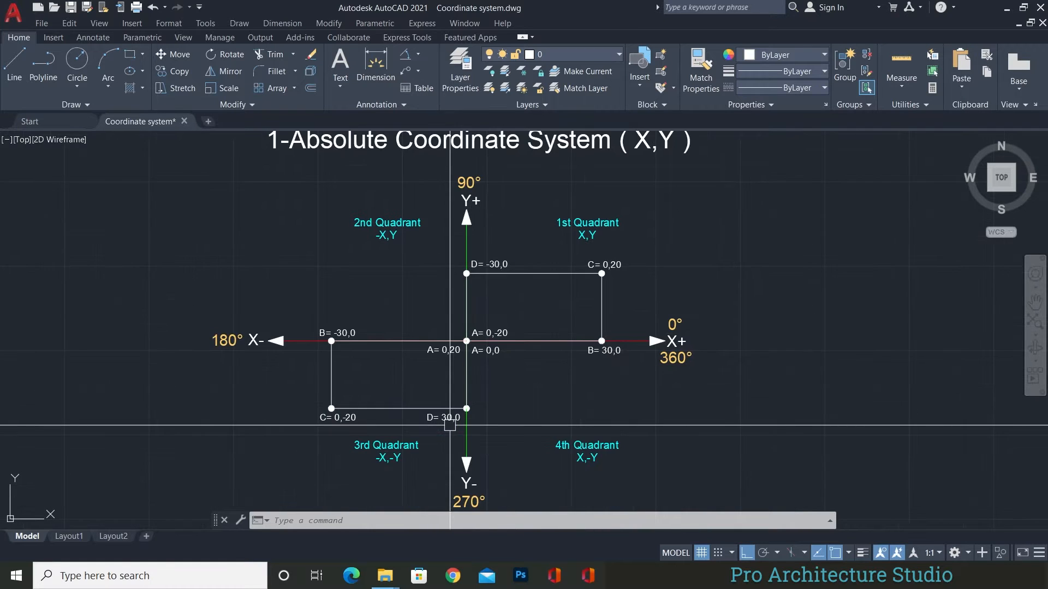
# Step: Inspect the point A coordinate labels at the diagram's origin and save the drawing
pyautogui.scroll(8, 463, 339)
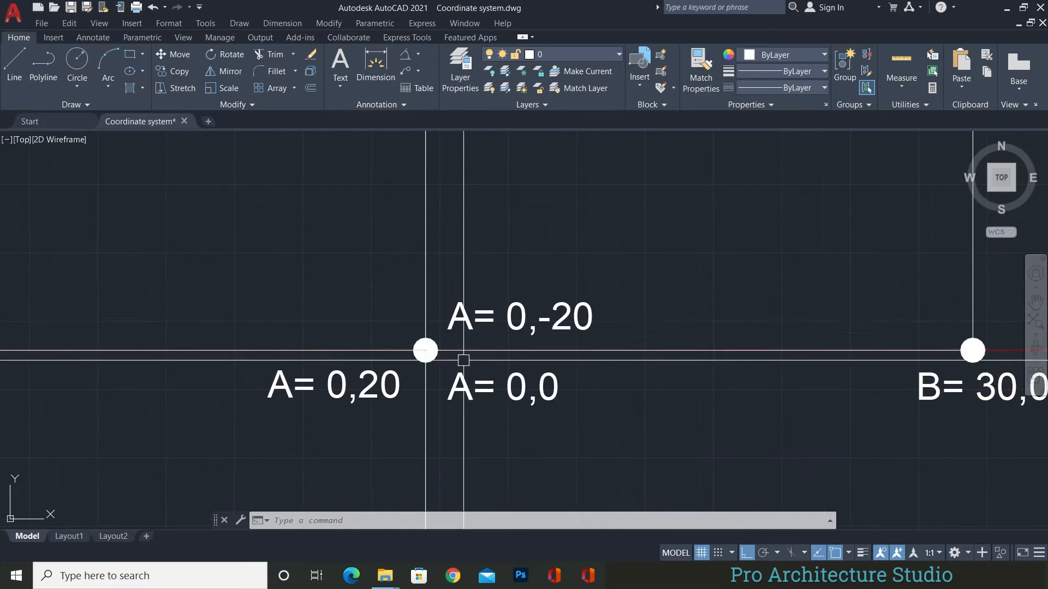
pyautogui.scroll(-6, 327, 349)
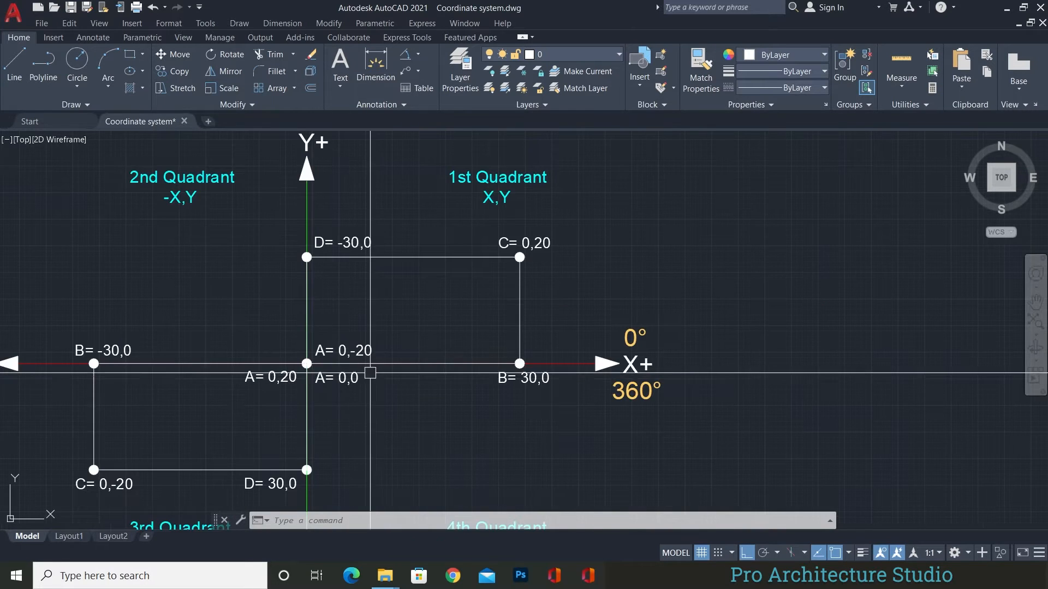
pyautogui.scroll(4, 262, 360)
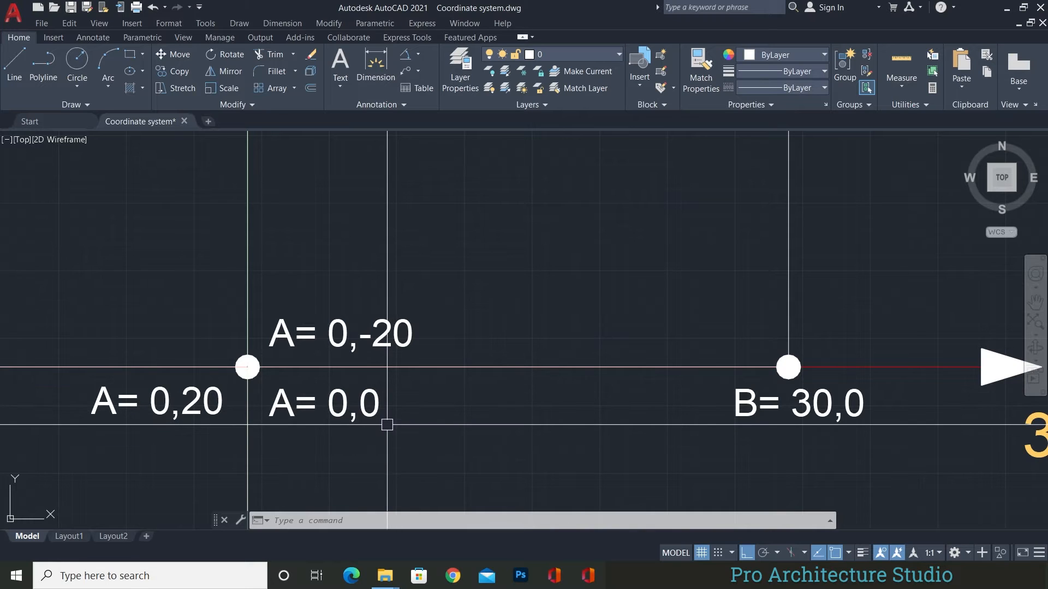
pyautogui.scroll(-3, 384, 424)
pyautogui.scroll(3, 558, 375)
pyautogui.scroll(-2, 503, 359)
pyautogui.hotkey('ctrl', 's')
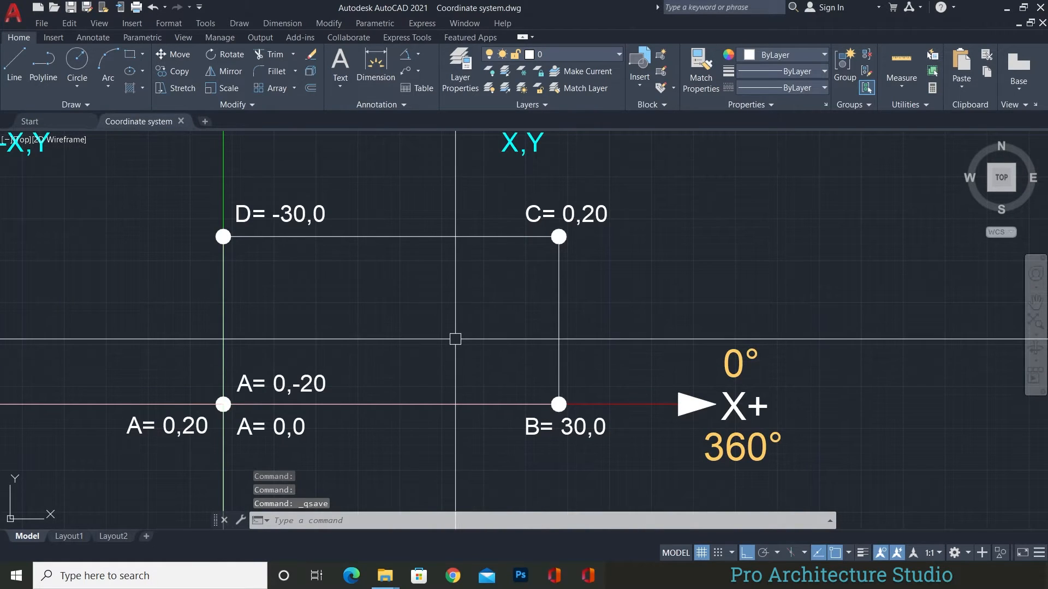
# Step: Examine the first-quadrant rectangle's corners in turn, from point A to points B, C and D with their coordinate labels
pyautogui.scroll(2, 400, 385)
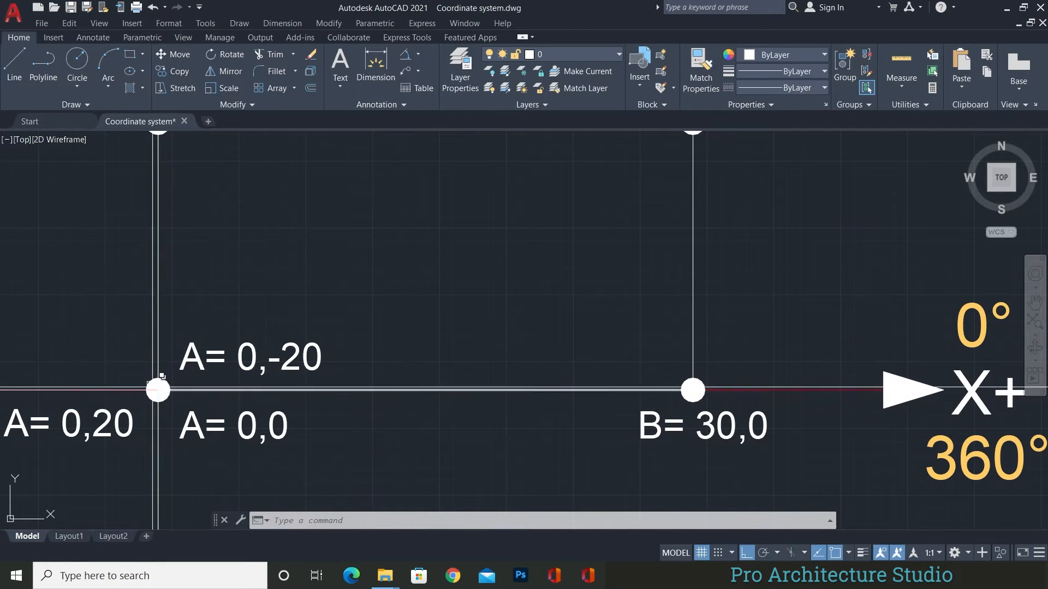
pyautogui.moveTo(727, 385); pyautogui.dragTo(671, 394, button='middle')
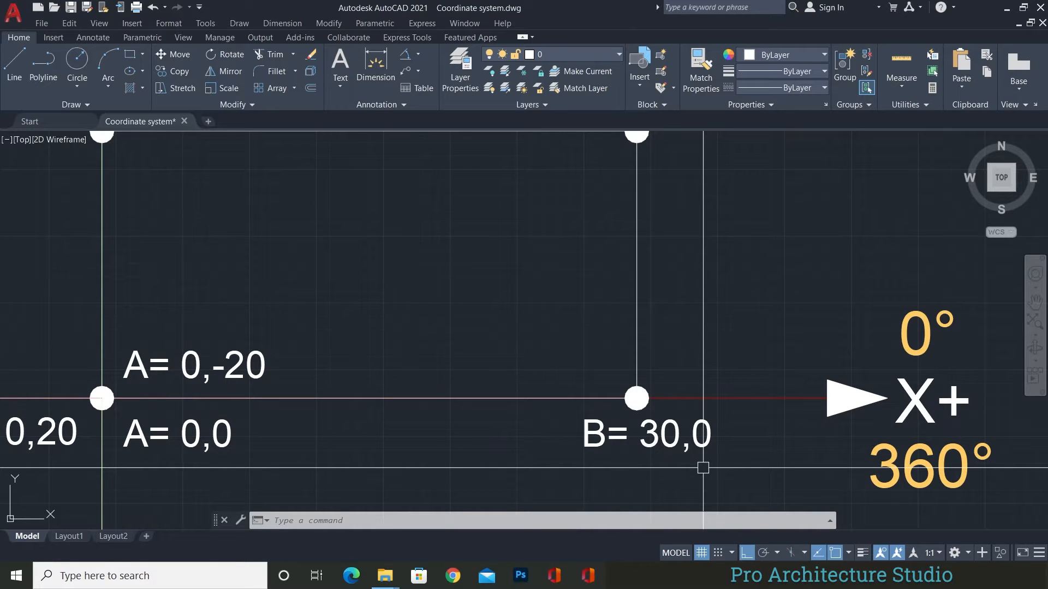
pyautogui.moveTo(676, 332); pyautogui.dragTo(676, 532, button='middle')
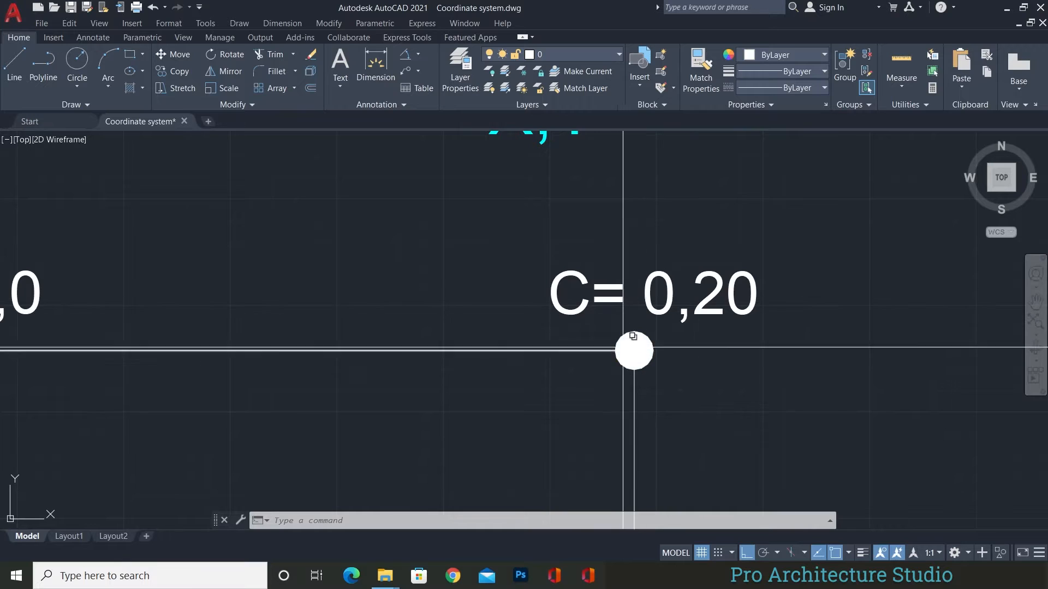
pyautogui.scroll(-5, 633, 301)
pyautogui.scroll(4, 616, 308)
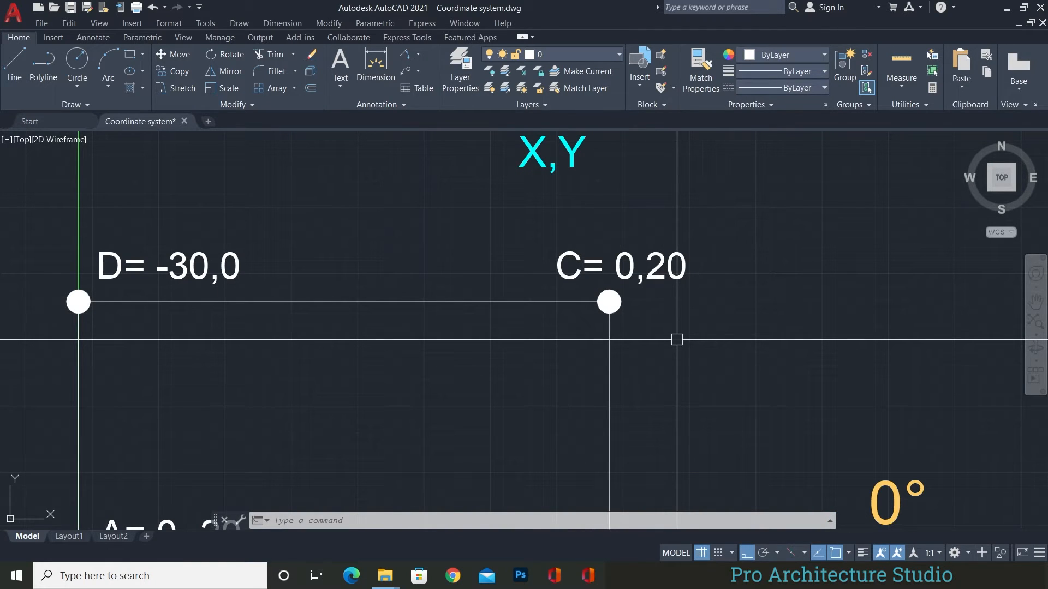
pyautogui.scroll(-2, 619, 390)
pyautogui.scroll(2, 627, 464)
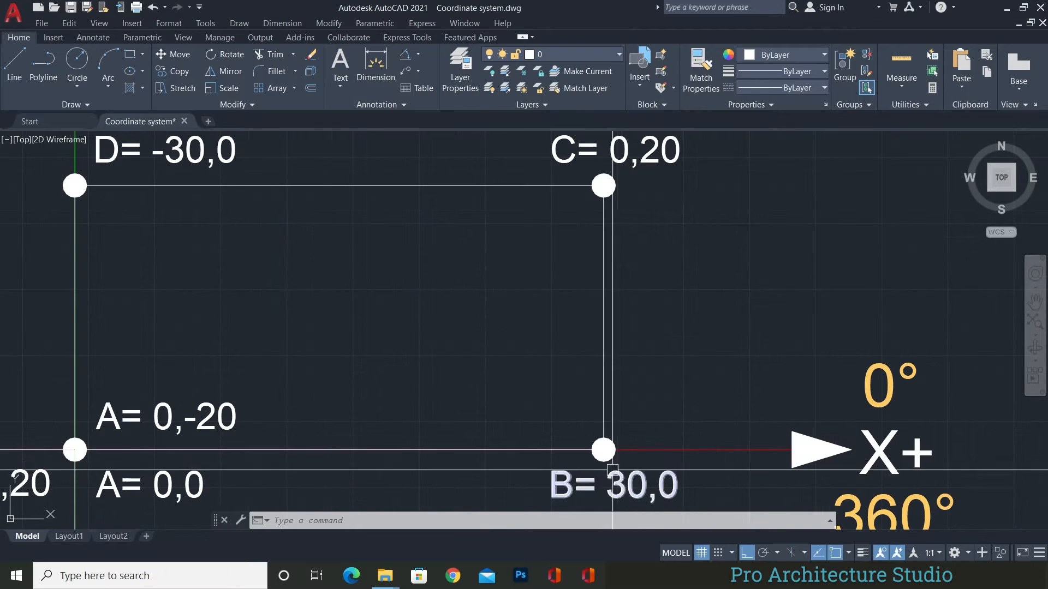
# Step: Examine point D's coordinate label at the upper corner of the first-quadrant rectangle on the Y axis
pyautogui.moveTo(593, 201); pyautogui.dragTo(579, 286, button='middle')
pyautogui.scroll(2, 630, 228)
pyautogui.moveTo(437, 260); pyautogui.dragTo(903, 280, button='middle')
pyautogui.scroll(-1, 168, 309)
pyautogui.scroll(1, 188, 311)
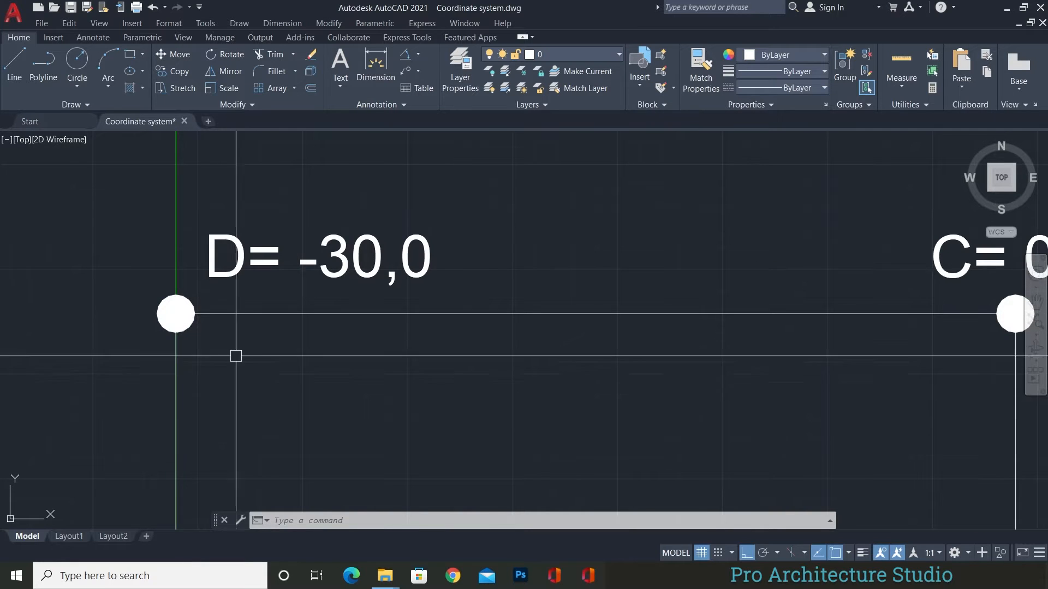
pyautogui.scroll(-2, 417, 264)
pyautogui.moveTo(432, 338); pyautogui.dragTo(429, 371, button='middle')
pyautogui.scroll(4, 390, 289)
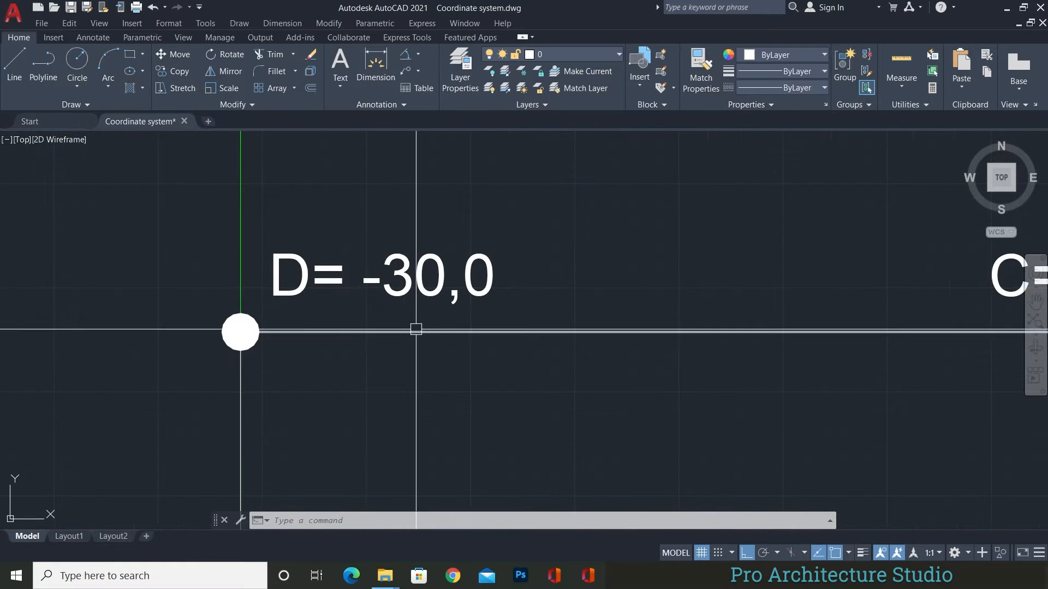
pyautogui.scroll(-2, 417, 324)
pyautogui.scroll(-2, 564, 200)
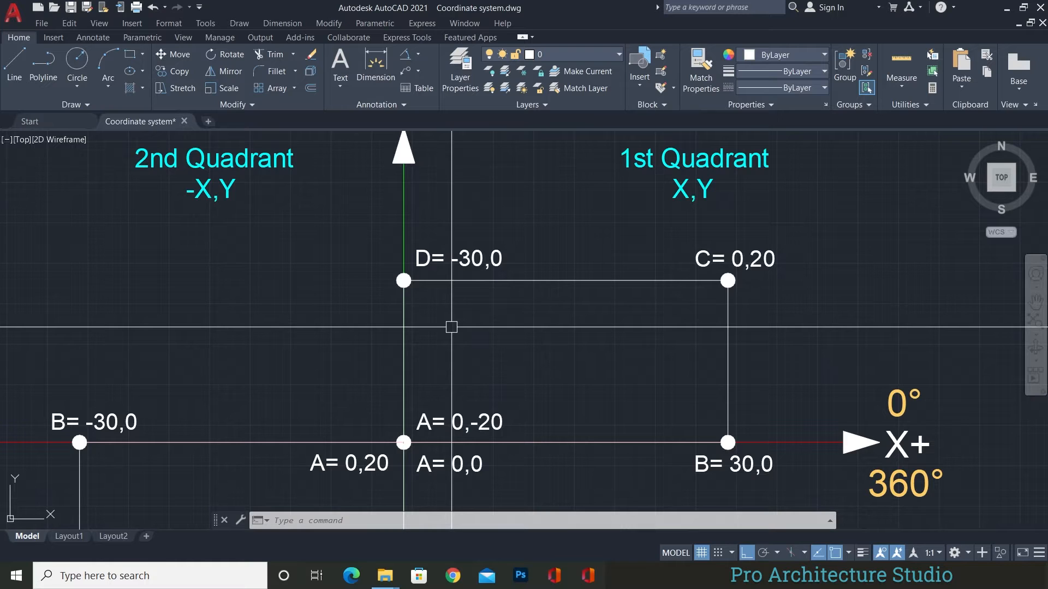
pyautogui.moveTo(451, 327); pyautogui.dragTo(534, 340, button='middle')
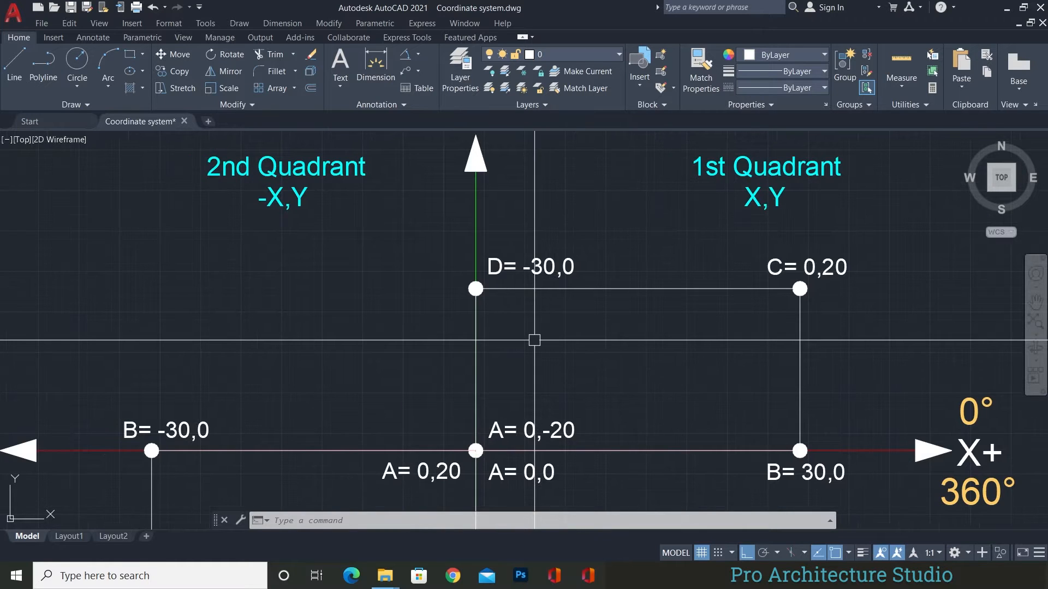
pyautogui.scroll(3, 559, 284)
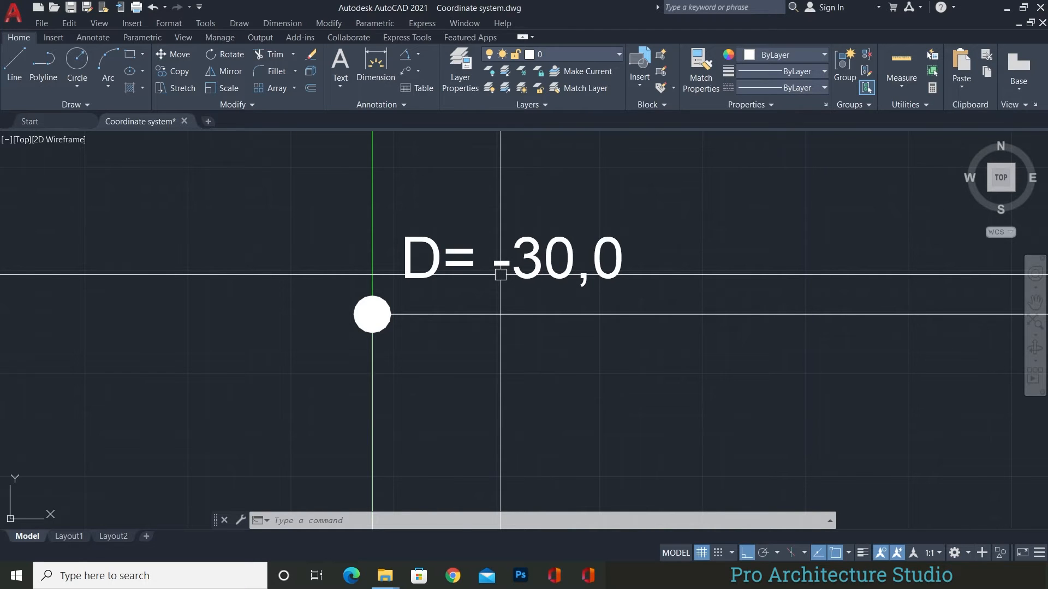
# Step: Examine the 2nd and 4th Quadrant sign labels and compare them with the point A coordinates at the origin
pyautogui.scroll(-5, 500, 274)
pyautogui.scroll(4, 437, 304)
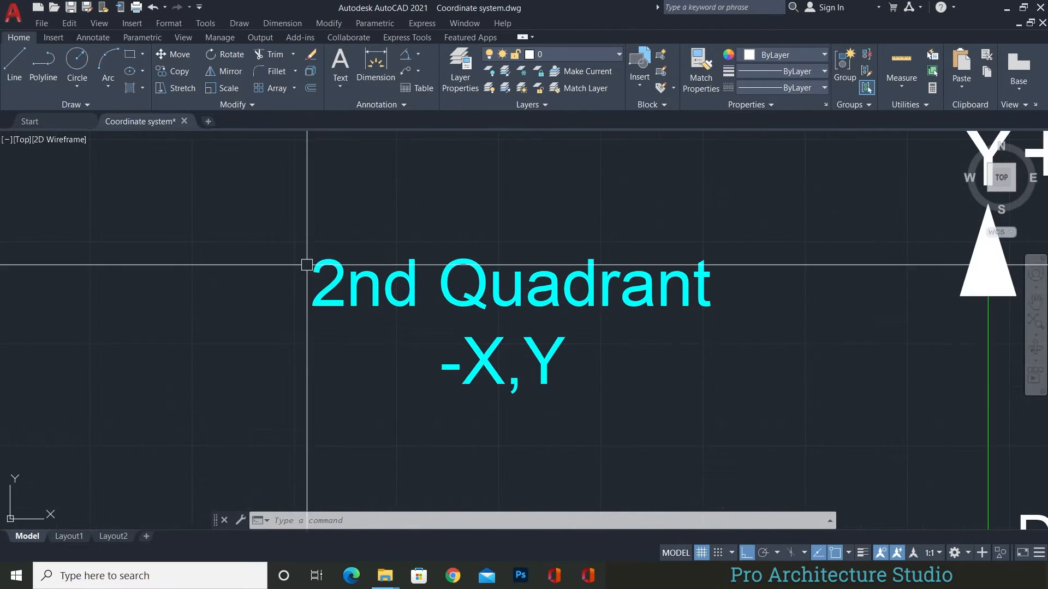
pyautogui.scroll(-2, 376, 305)
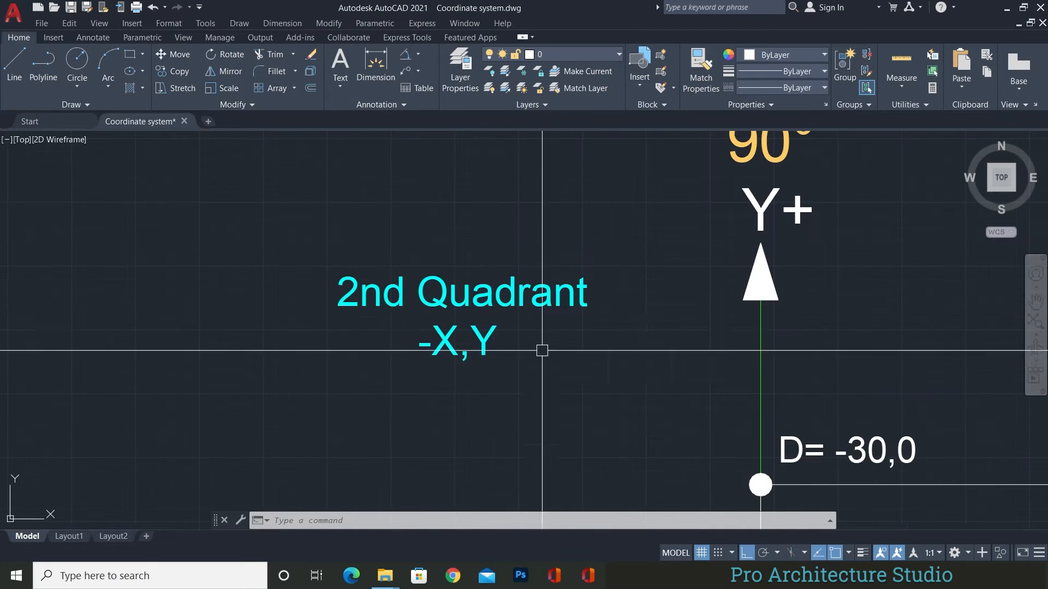
pyautogui.scroll(-3, 626, 375)
pyautogui.scroll(4, 469, 360)
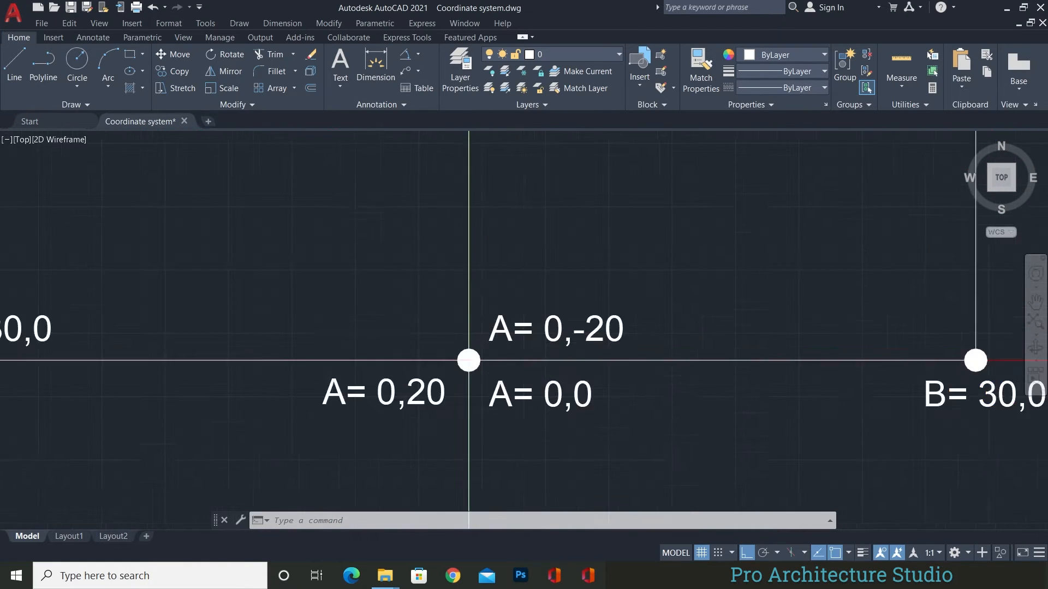
pyautogui.scroll(2, 518, 363)
pyautogui.moveTo(542, 327); pyautogui.dragTo(475, 366, button='middle')
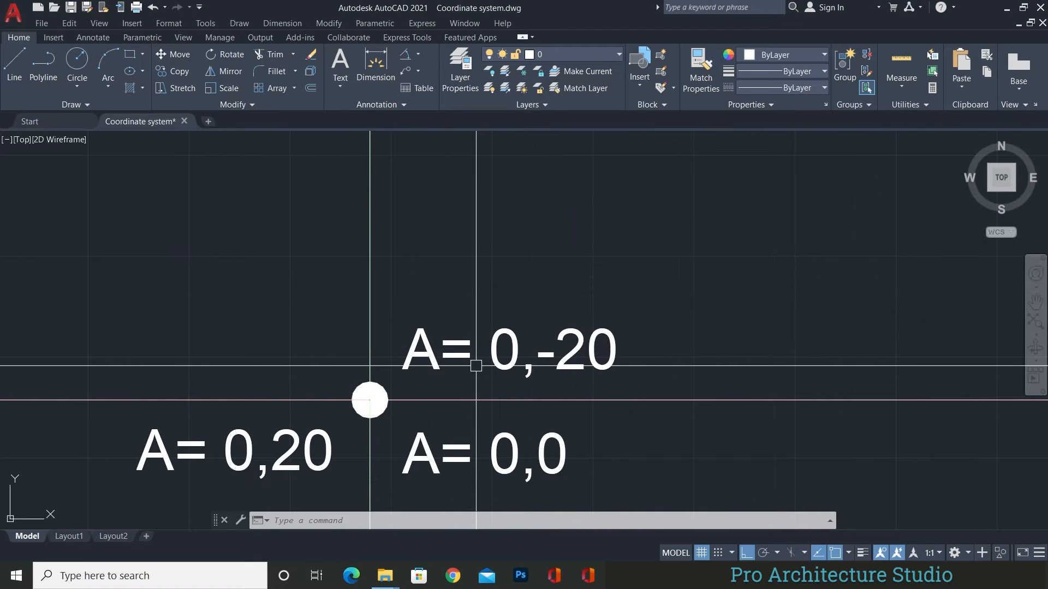
pyautogui.scroll(-3, 564, 325)
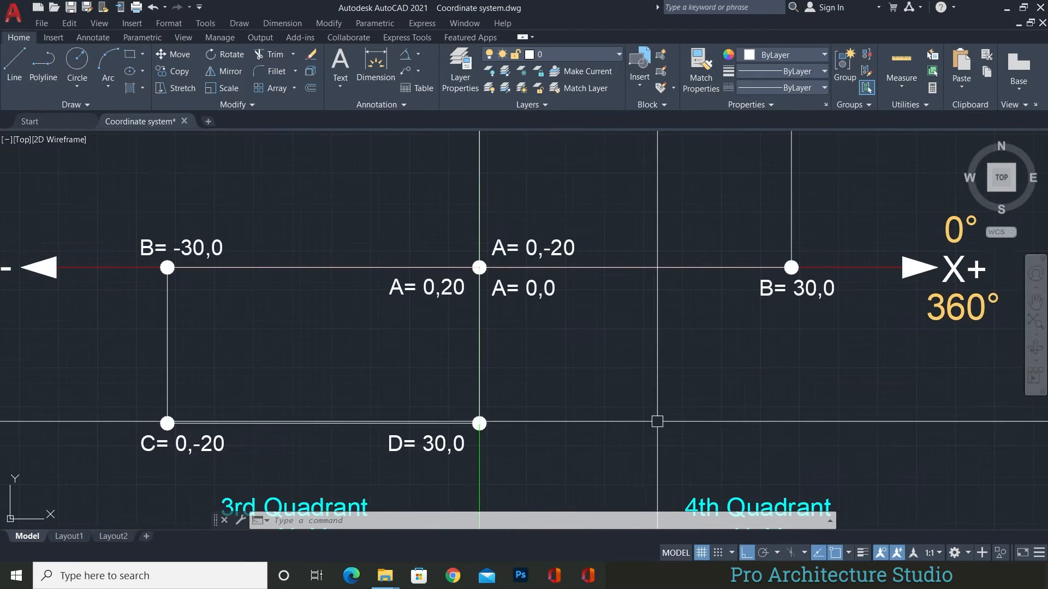
pyautogui.scroll(3, 603, 346)
pyautogui.scroll(2, 568, 404)
pyautogui.scroll(-2, 578, 400)
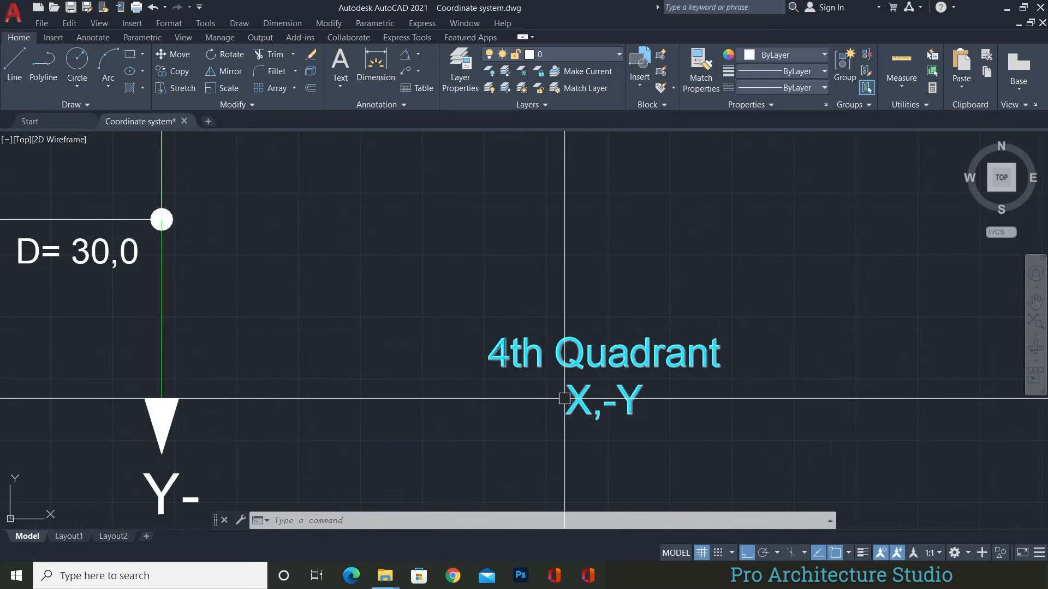
pyautogui.scroll(-5, 579, 400)
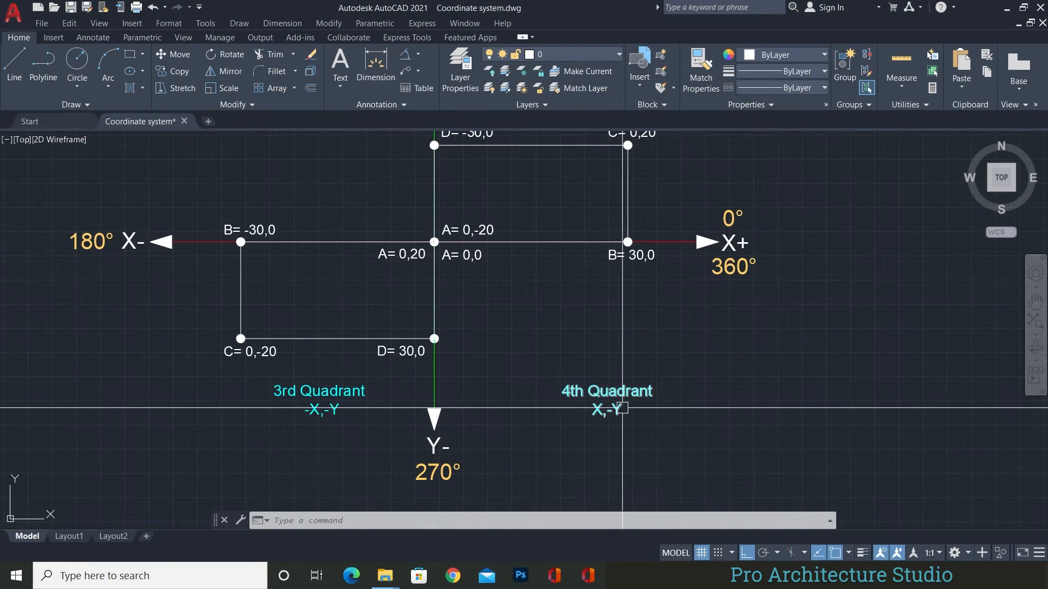
pyautogui.scroll(-4, 496, 304)
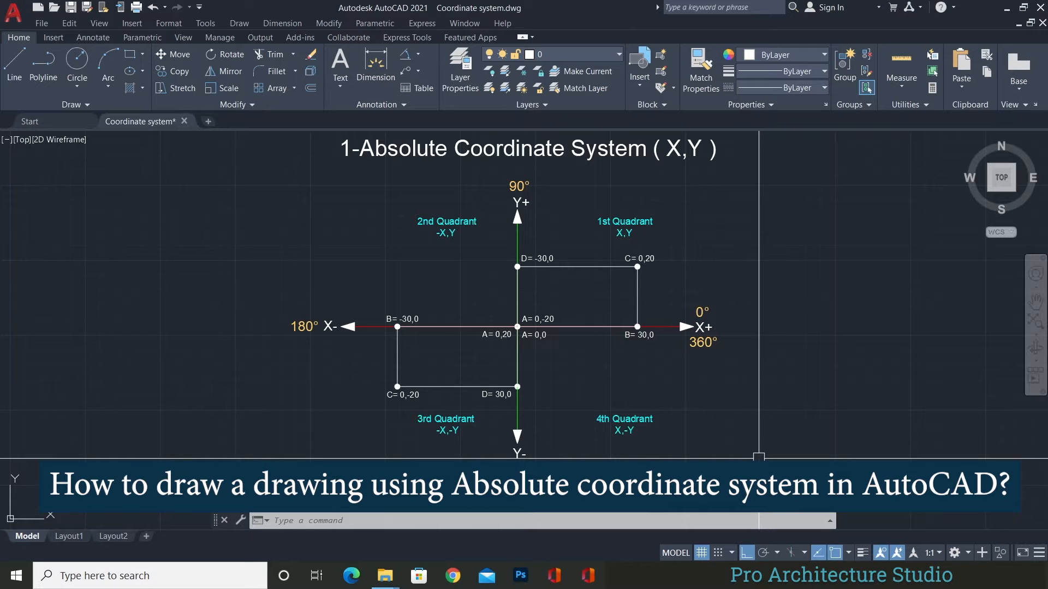
# Step: On the empty quadrant diagram, draw a line from 0,0 to 30,0 along the X axis with Ortho turned off
pyautogui.scroll(-6, 723, 366)
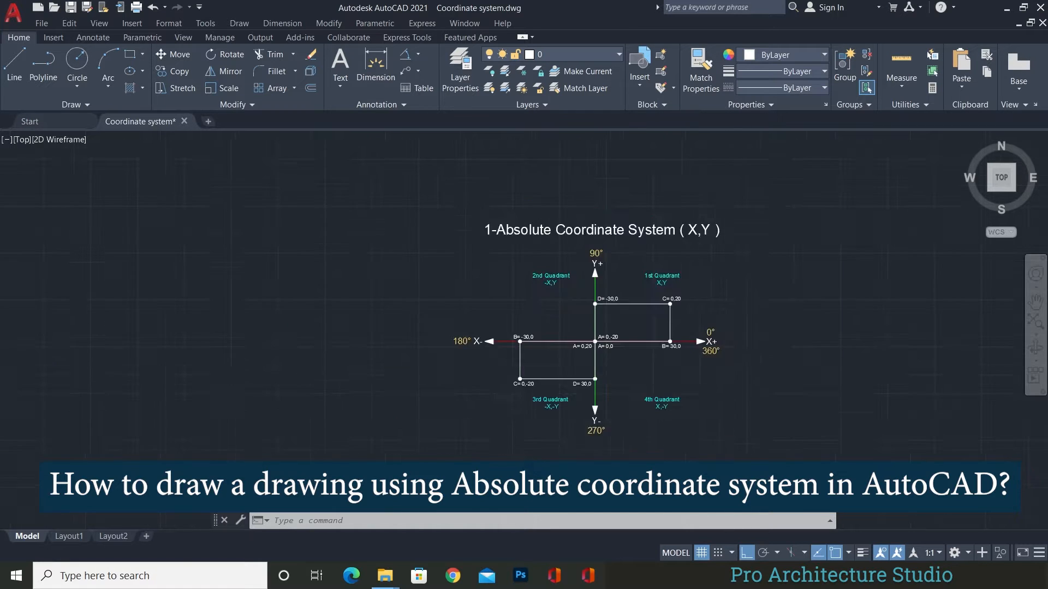
pyautogui.moveTo(400, 333); pyautogui.dragTo(506, 117, button='middle')
pyautogui.scroll(4, 368, 454)
pyautogui.moveTo(326, 321); pyautogui.dragTo(575, 275, button='middle')
pyautogui.scroll(4, 582, 312)
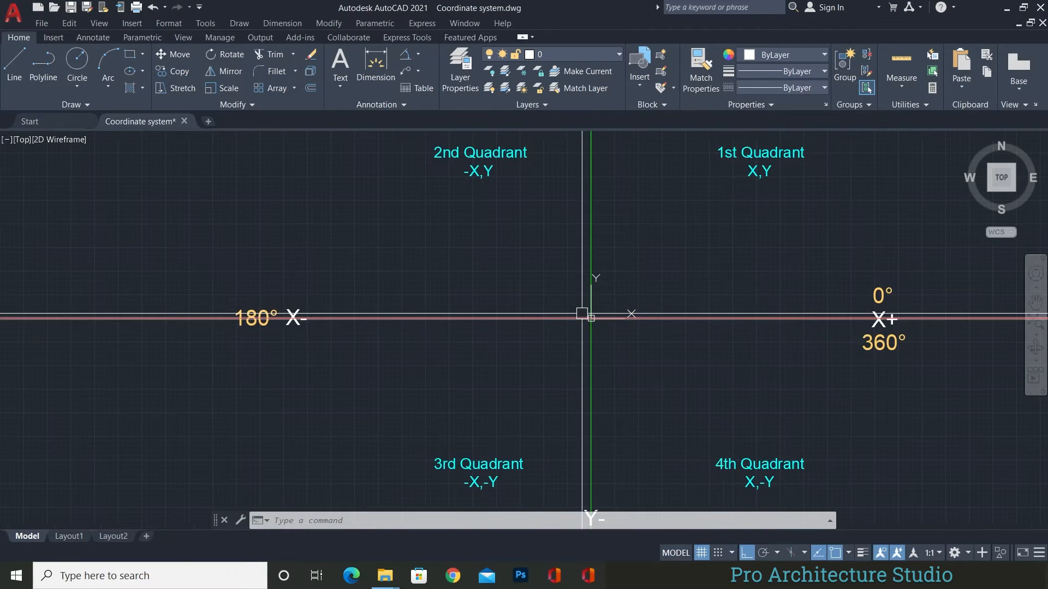
pyautogui.moveTo(684, 318); pyautogui.dragTo(571, 342, button='middle')
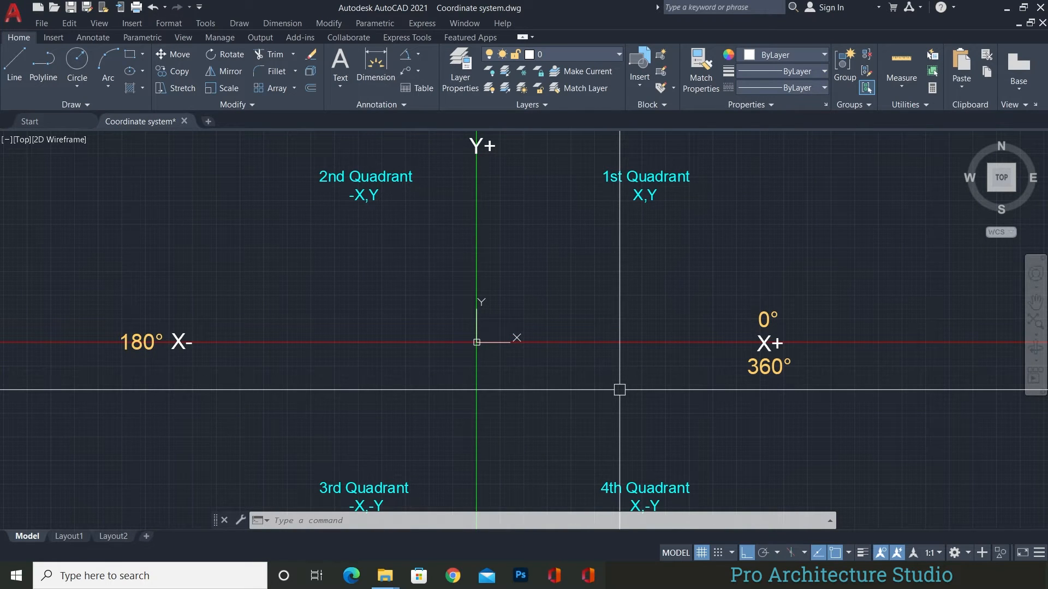
pyautogui.write('l')
pyautogui.press('Return')
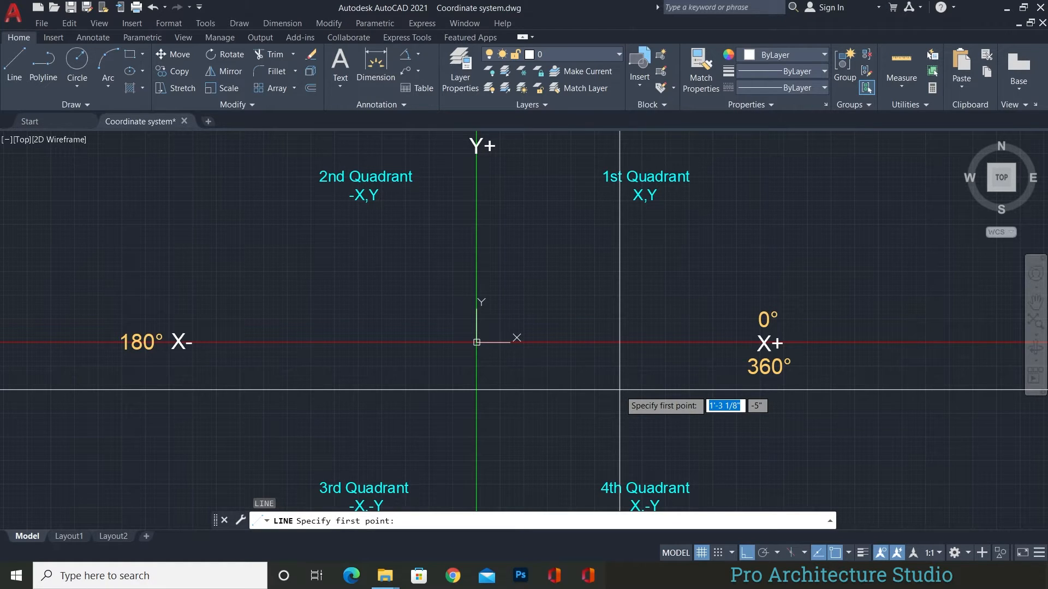
pyautogui.write('0,0')
pyautogui.press('Return')
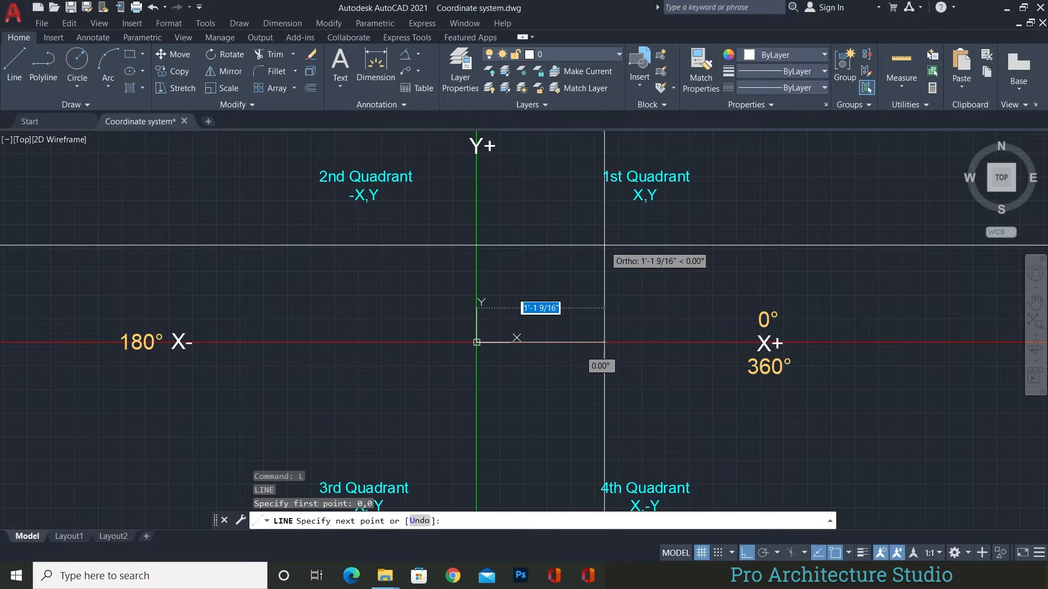
pyautogui.press('F8')
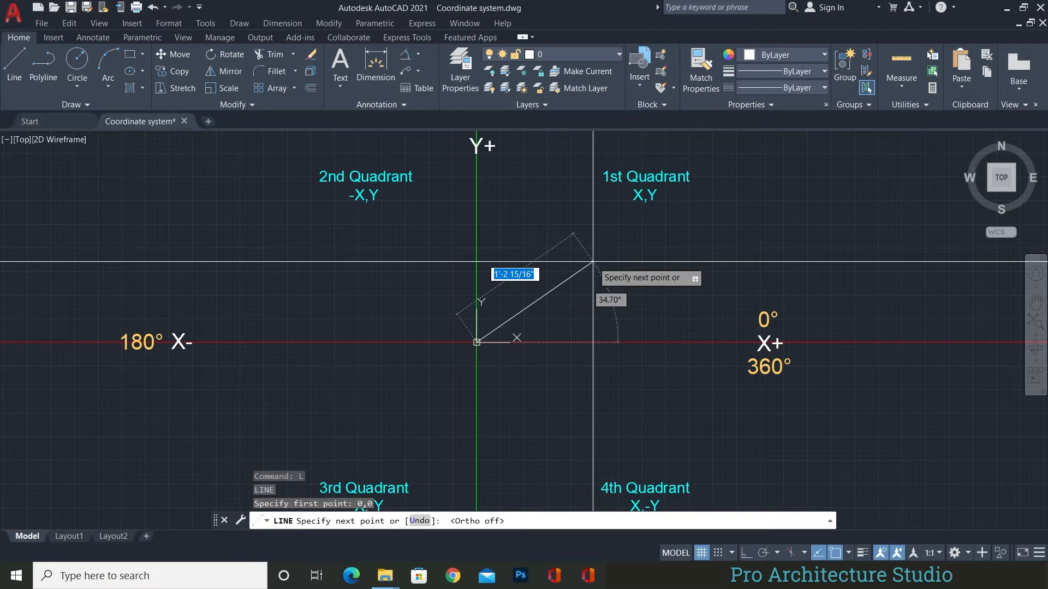
pyautogui.write('30')
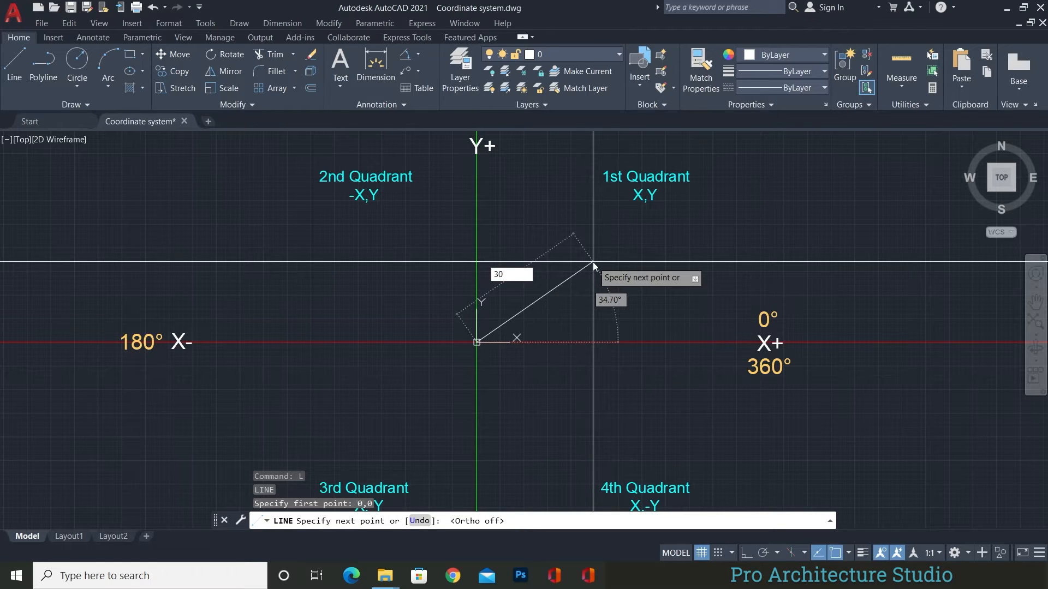
pyautogui.press('Tab')
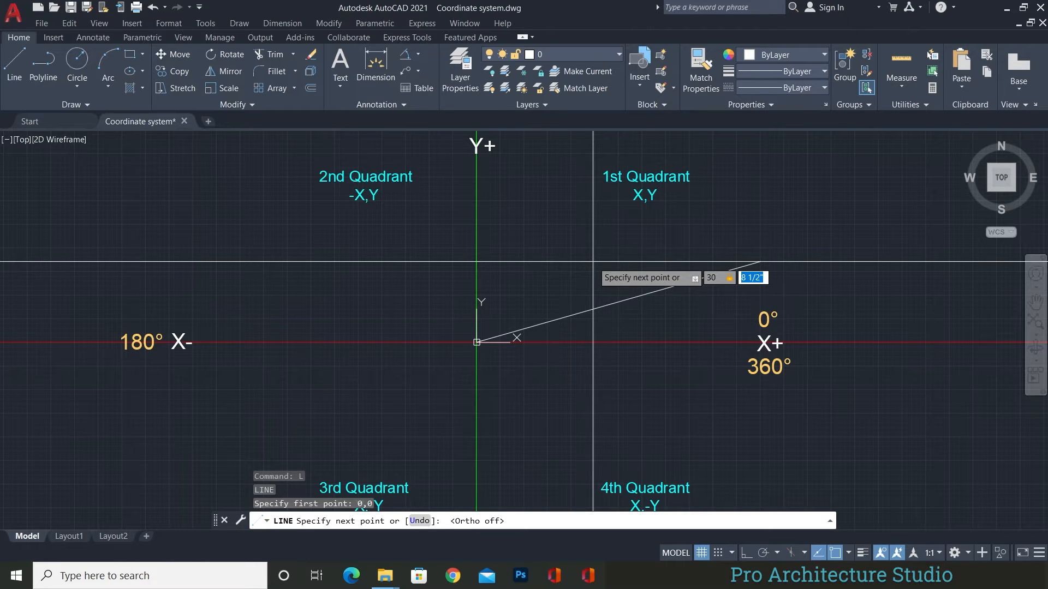
pyautogui.write('0')
pyautogui.press('Return')
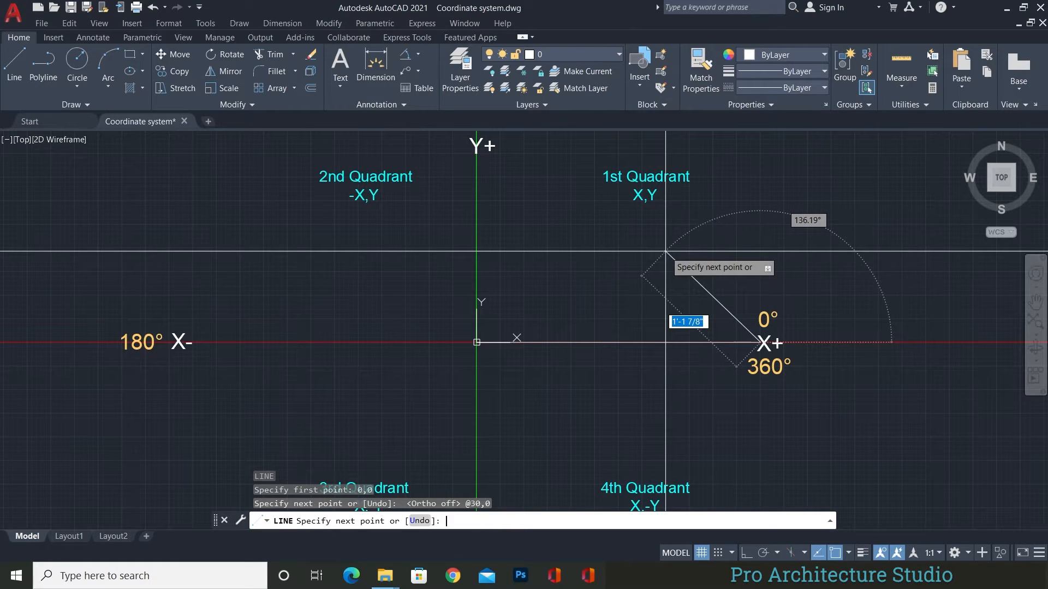
pyautogui.press('Return')
pyautogui.moveTo(577, 280); pyautogui.dragTo(543, 295, button='middle')
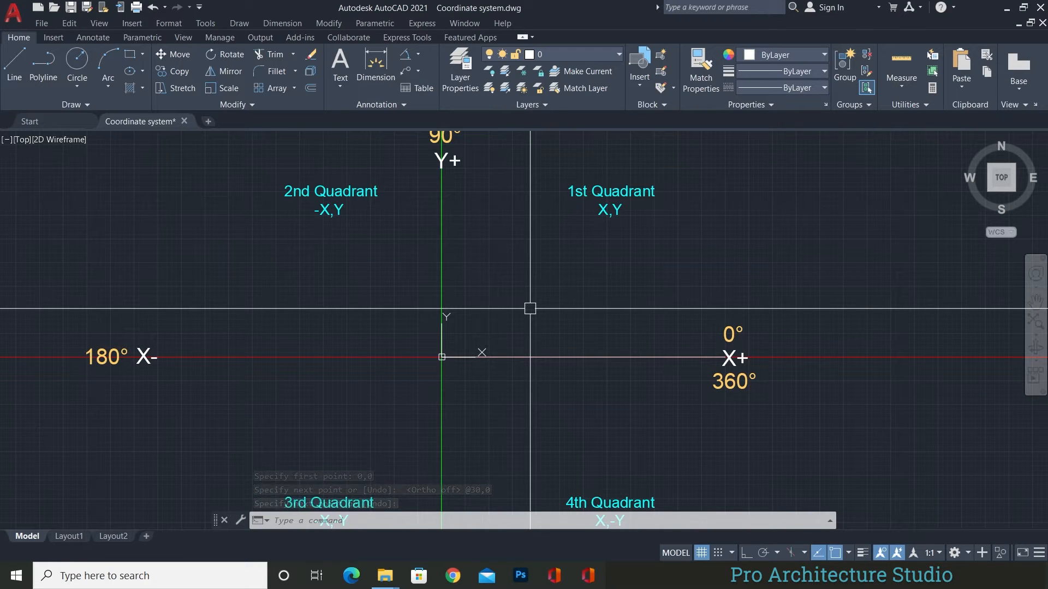
# Step: Draw a diagonal line from 0,0 to 30,20 in the first quadrant
pyautogui.press('Return')
pyautogui.write('0,0')
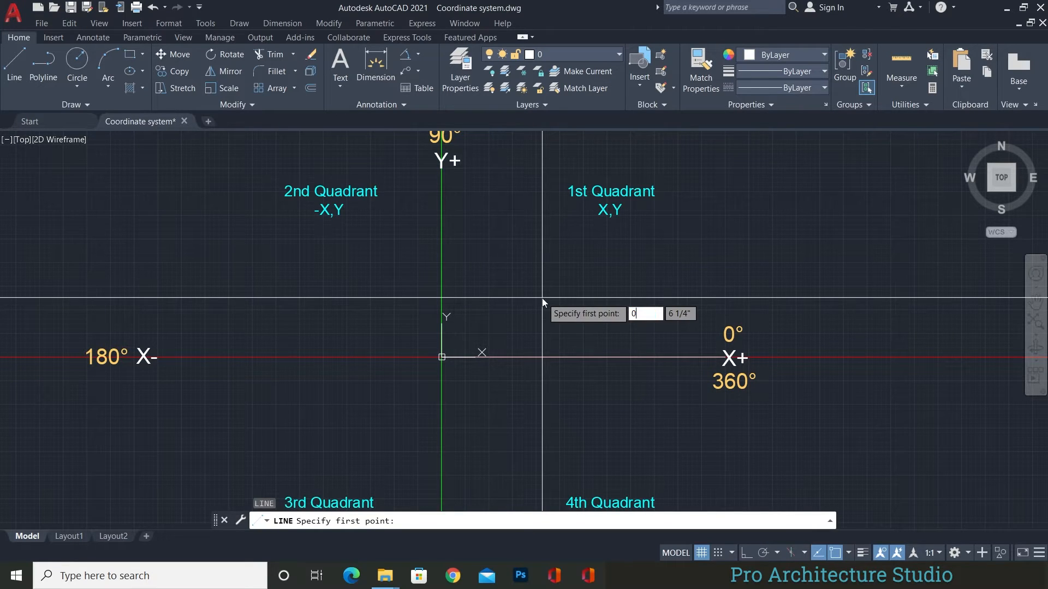
pyautogui.press('Return')
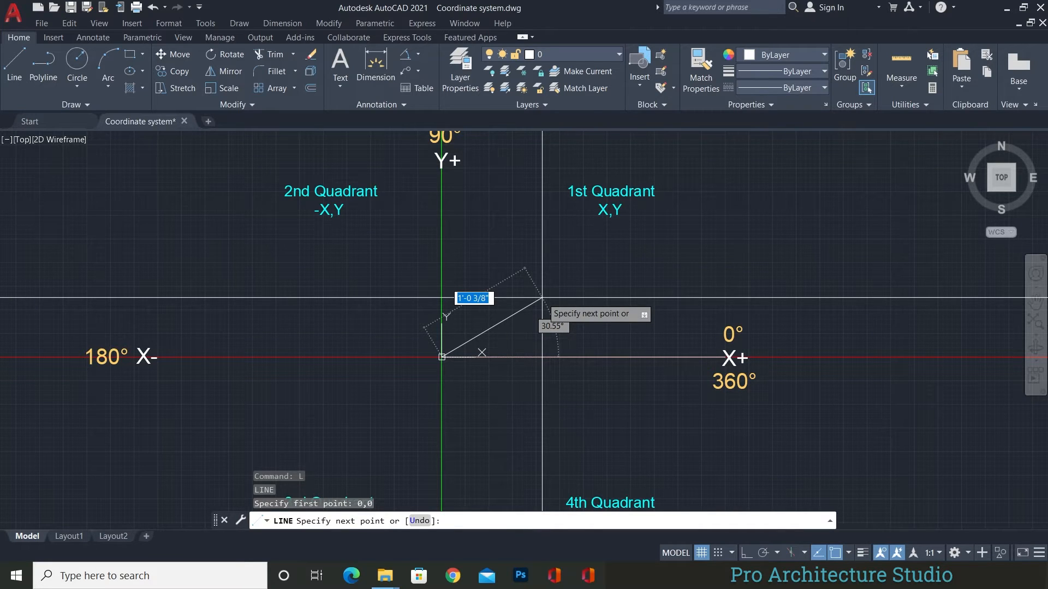
pyautogui.write('30,2')
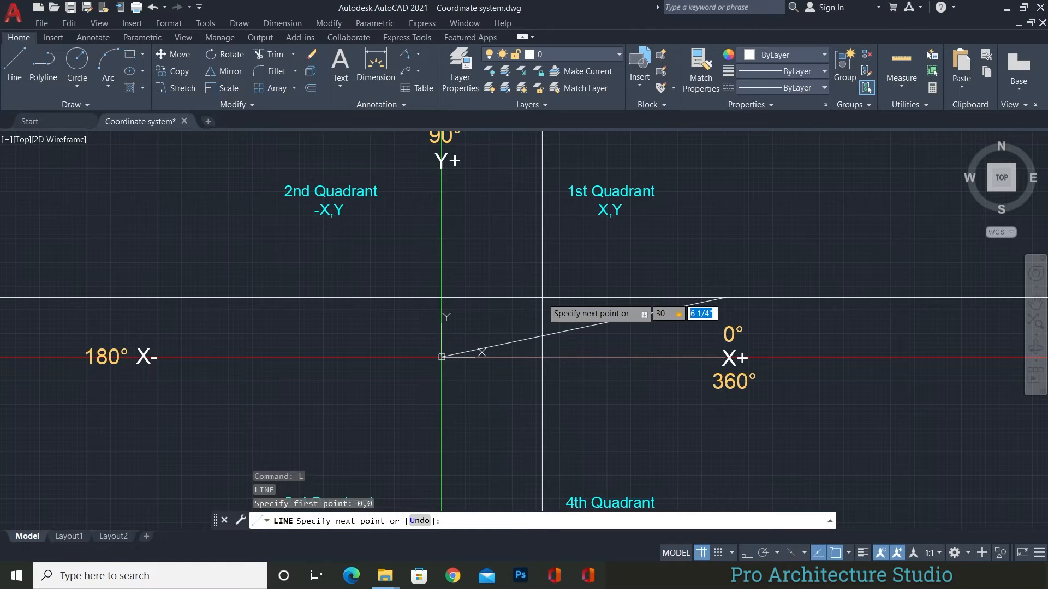
pyautogui.write('0')
pyautogui.press('Return')
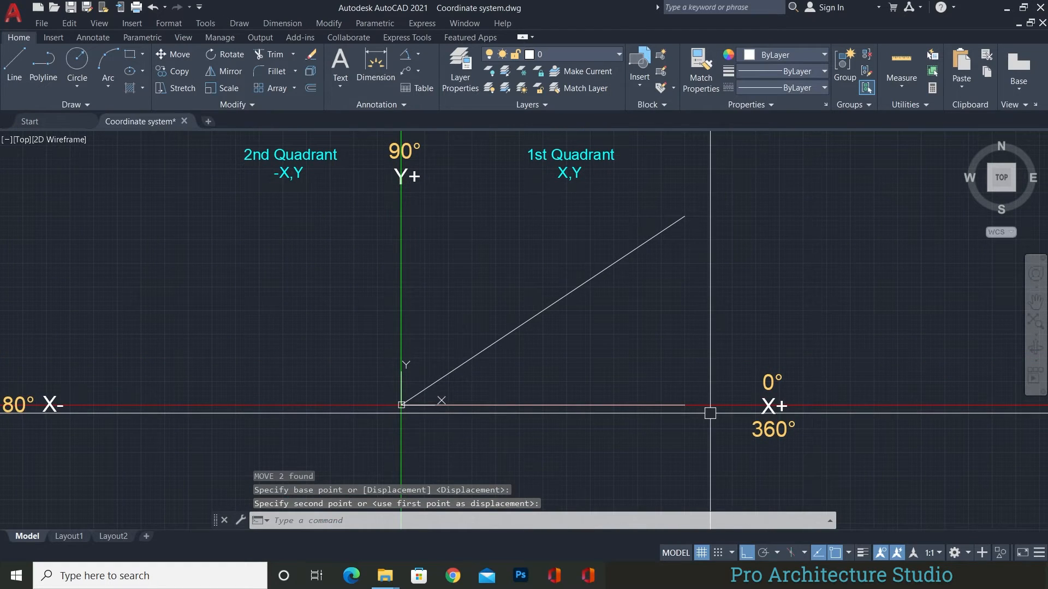
# Step: Draw a vertical line from the horizontal line's outer end to the upper end of the diagonal
pyautogui.write('l')
pyautogui.press('Return')
pyautogui.click(685, 405)
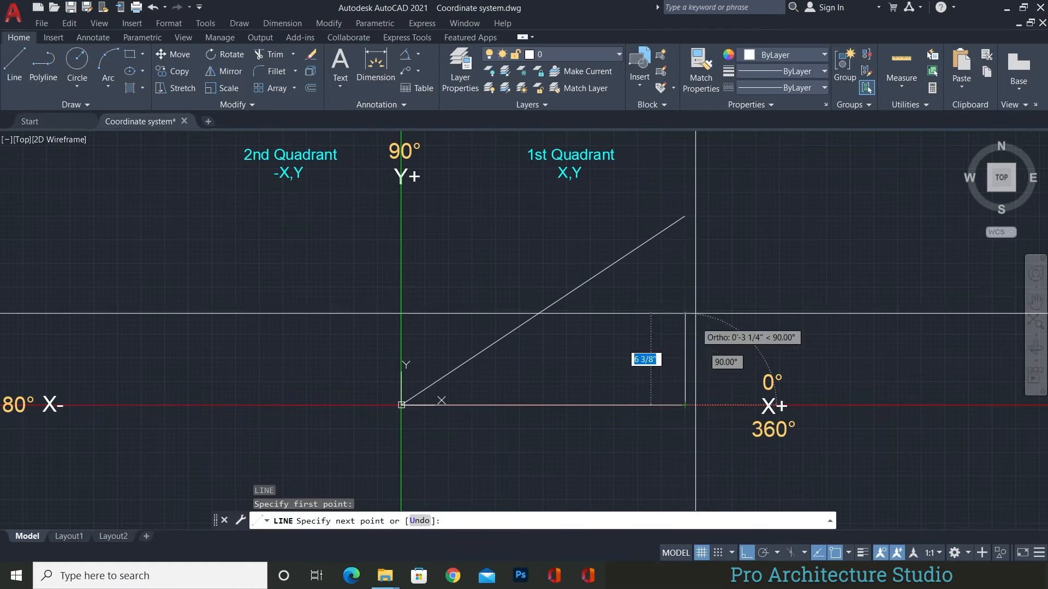
pyautogui.click(685, 217)
pyautogui.press('Escape')
pyautogui.press('Escape')
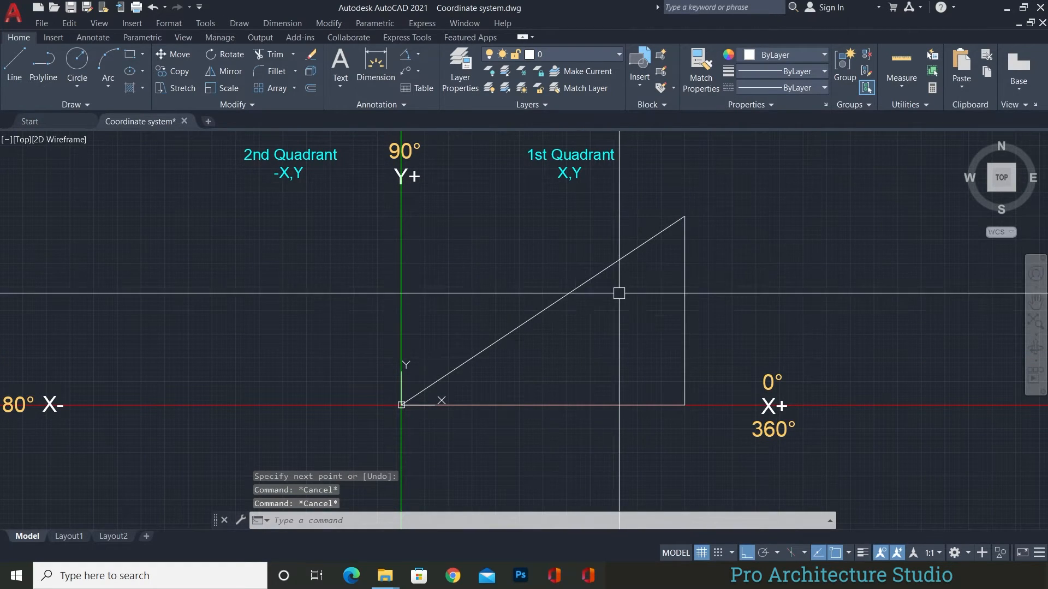
# Step: Erase the diagonal line in the first quadrant
pyautogui.click(676, 275)
pyautogui.click(581, 252)
pyautogui.write('e')
pyautogui.press('Return')
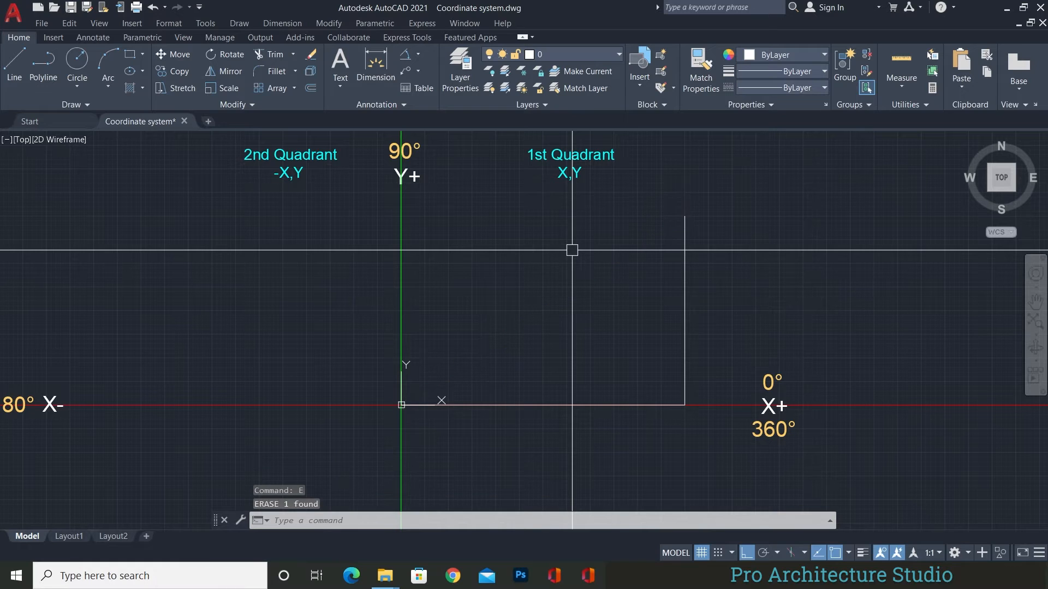
# Step: Draw a line from 0,0 to 0,20 and continue it to the upper end of the vertical line to close the rectangle
pyautogui.write('l')
pyautogui.press('Return')
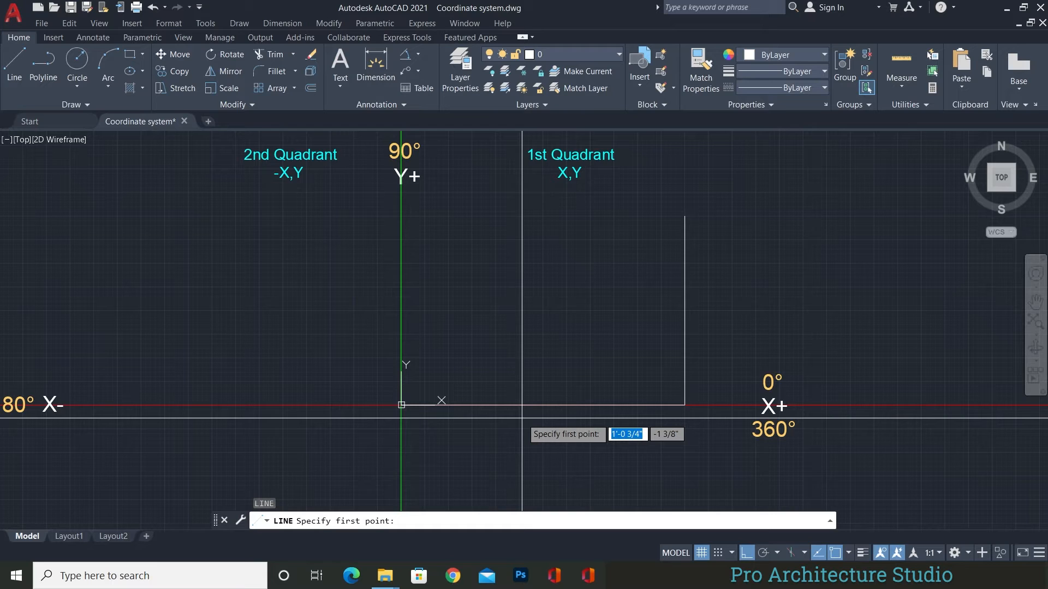
pyautogui.write('0,0')
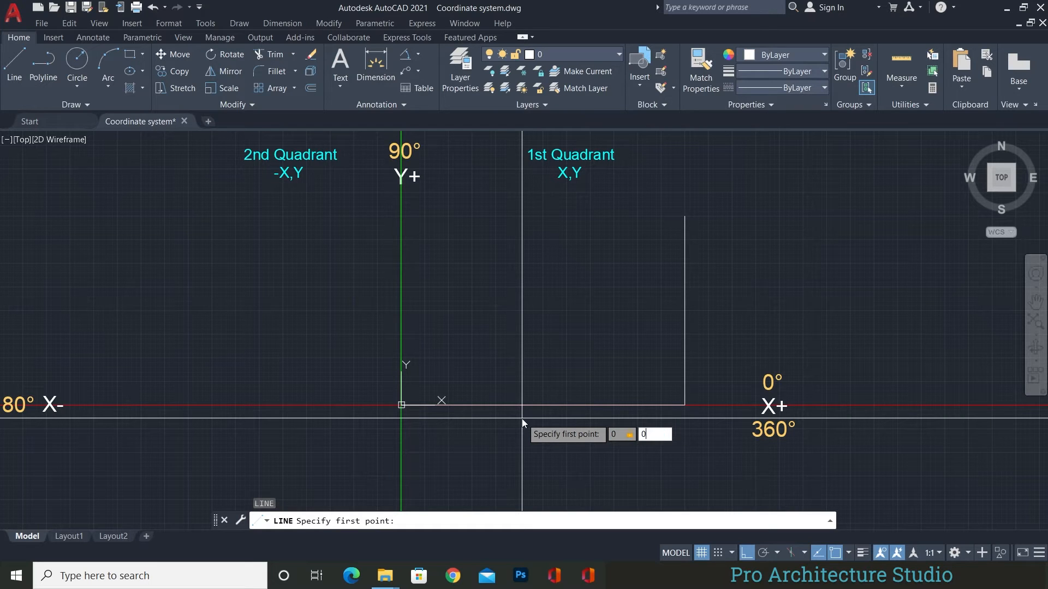
pyautogui.press('Return')
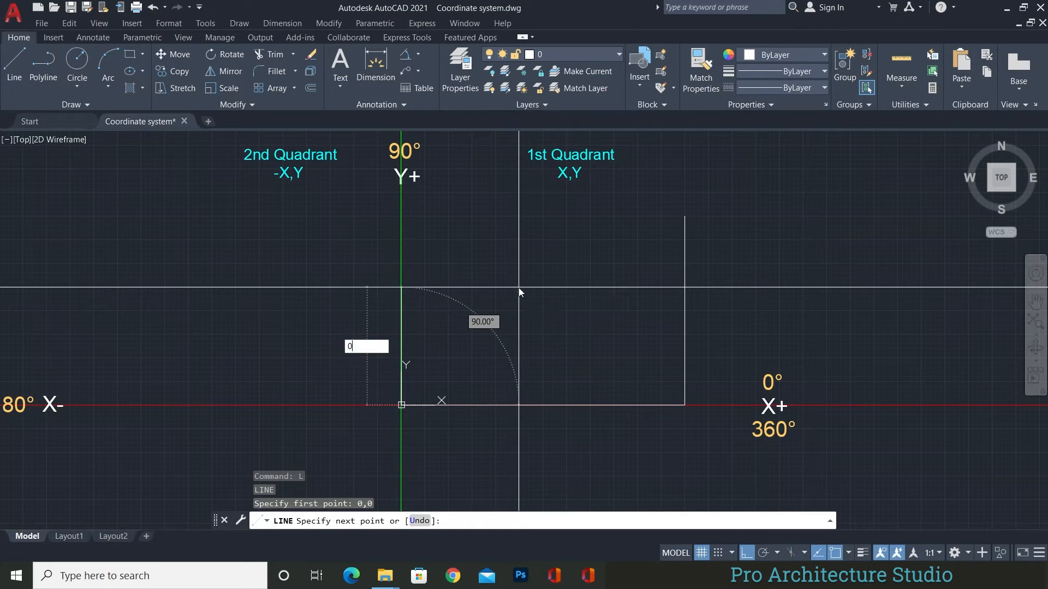
pyautogui.write('20')
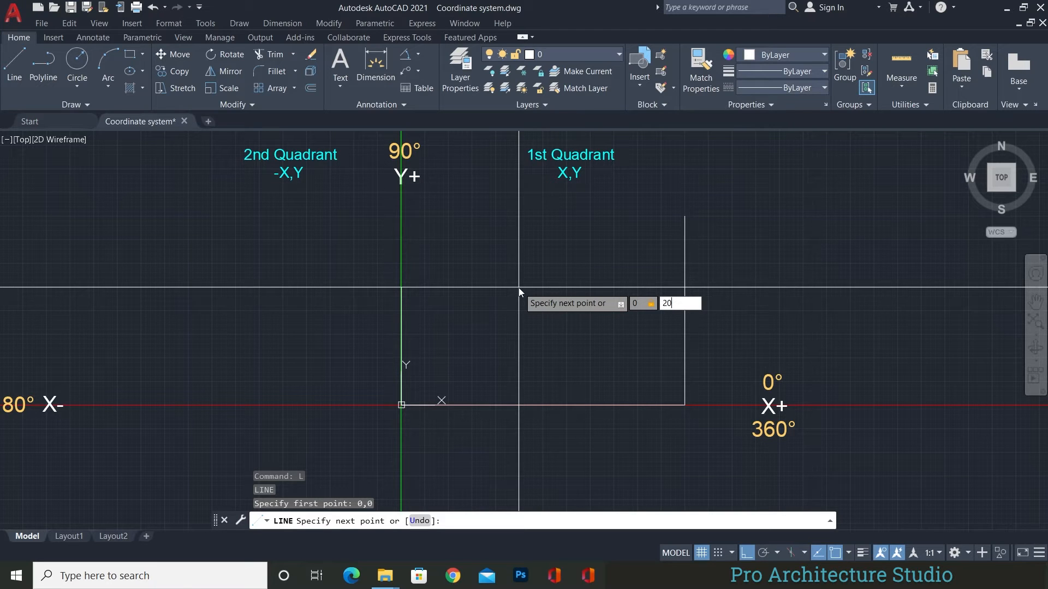
pyautogui.press('Return')
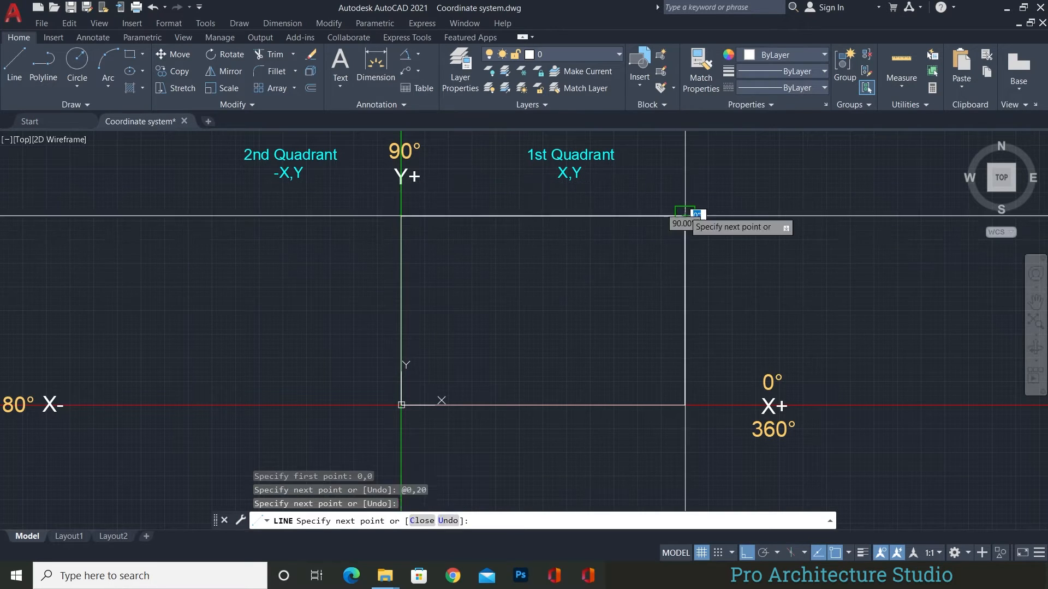
# Step: End the closing line at the rectangle's upper outer corner and erase the first-quadrant rectangle
pyautogui.click(685, 217)
pyautogui.press('Escape')
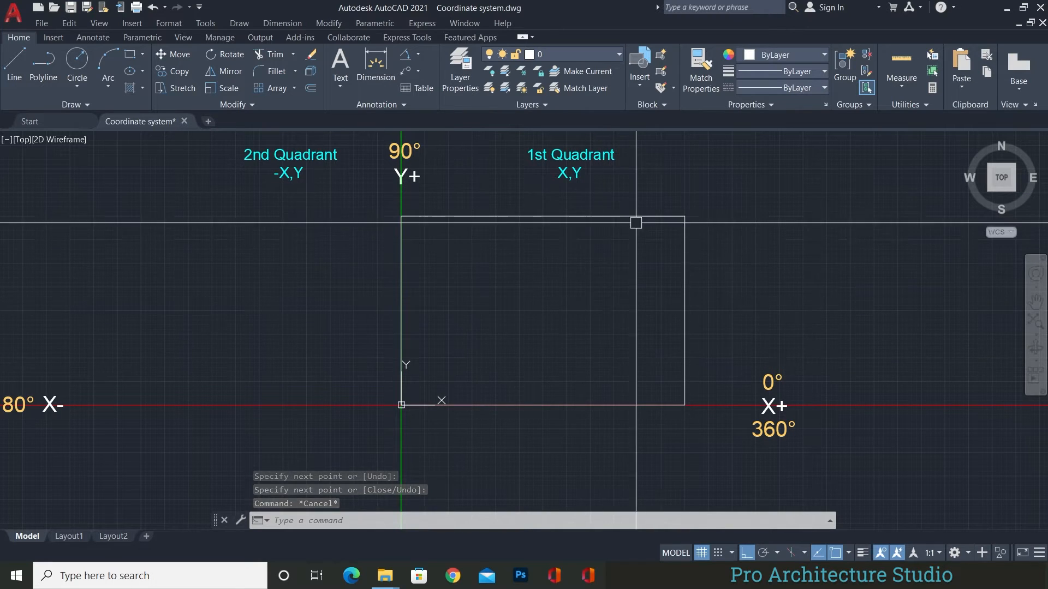
pyautogui.click(716, 198)
pyautogui.click(589, 276)
pyautogui.press('Delete')
pyautogui.press('Escape')
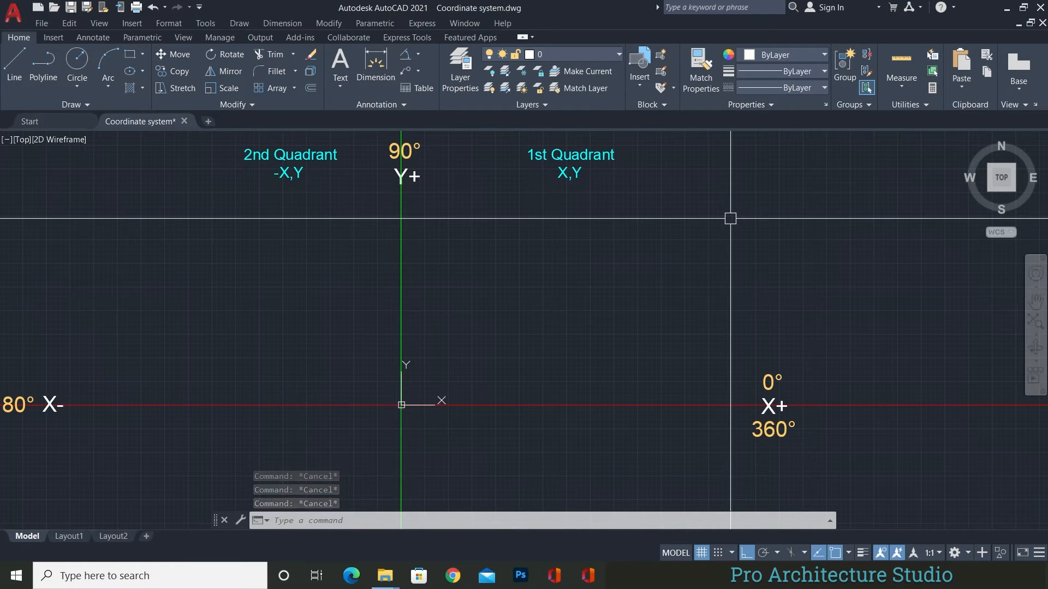
pyautogui.write('l')
pyautogui.press('Return')
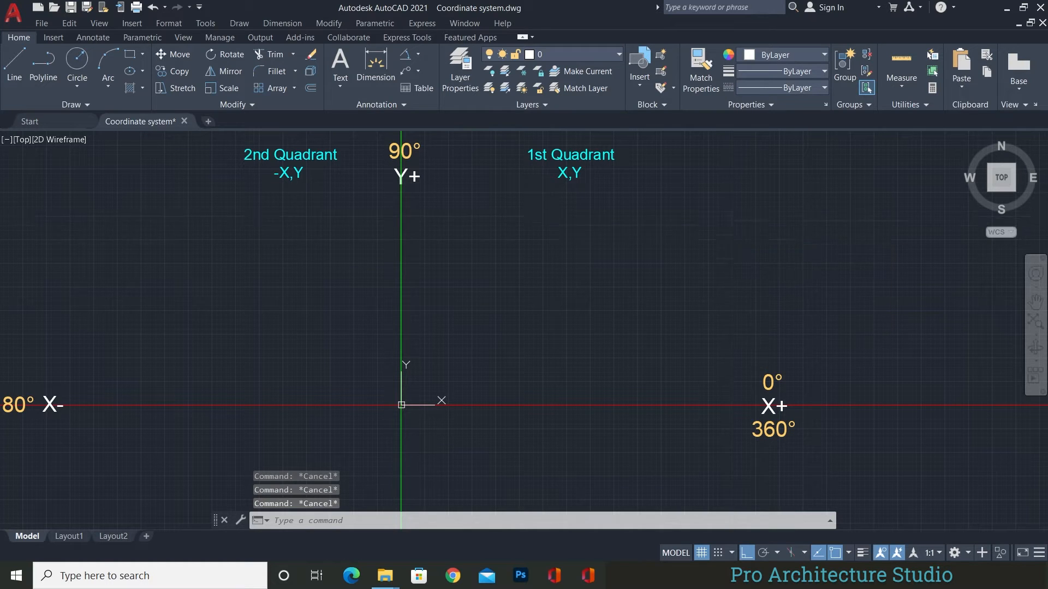
pyautogui.write('0,0')
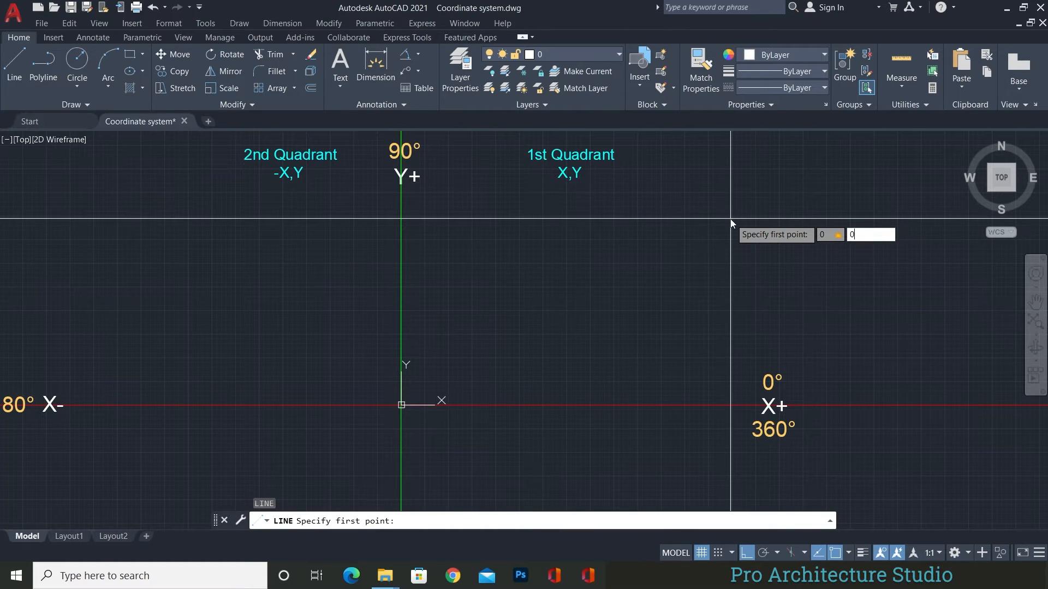
pyautogui.press('Return')
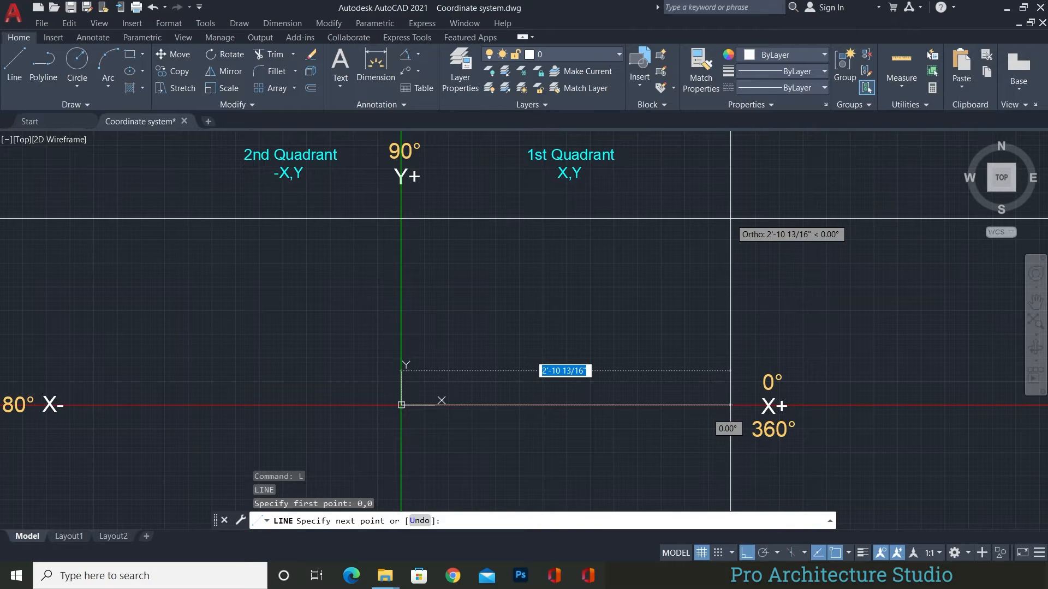
pyautogui.write('30')
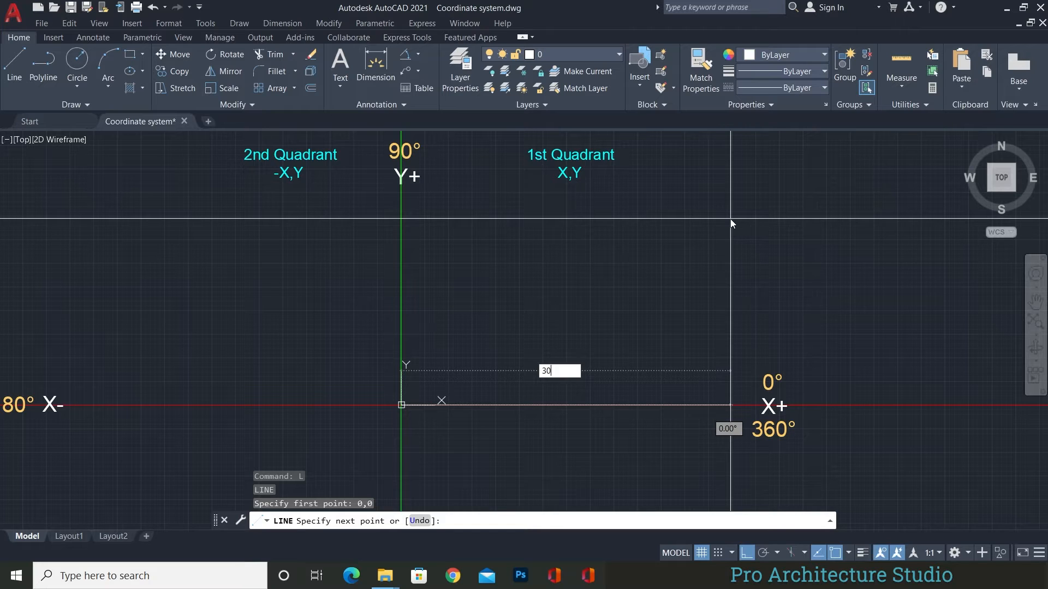
pyautogui.press('Tab')
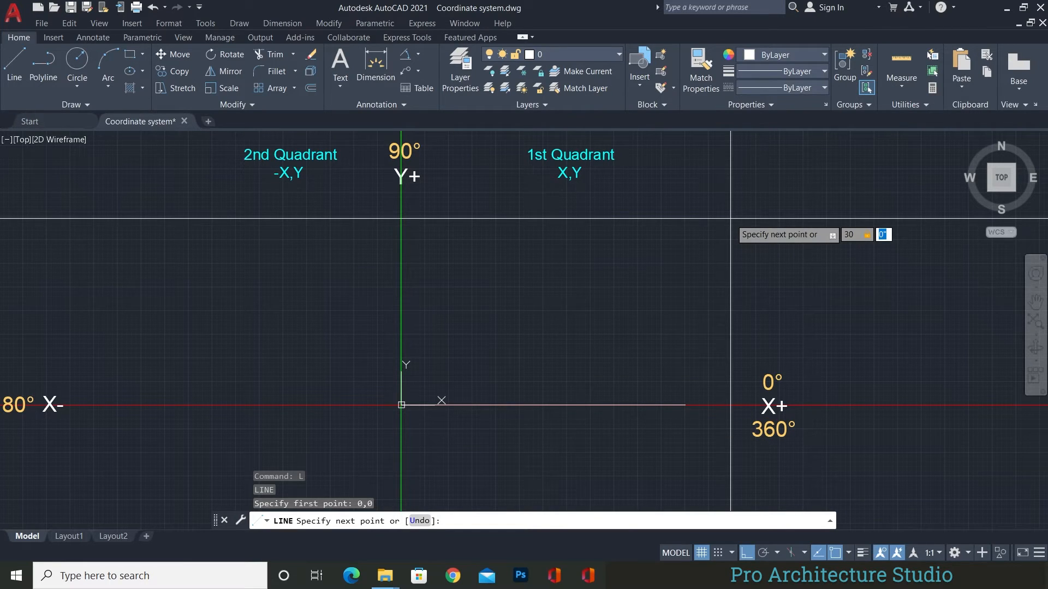
pyautogui.write('0')
pyautogui.press('Return')
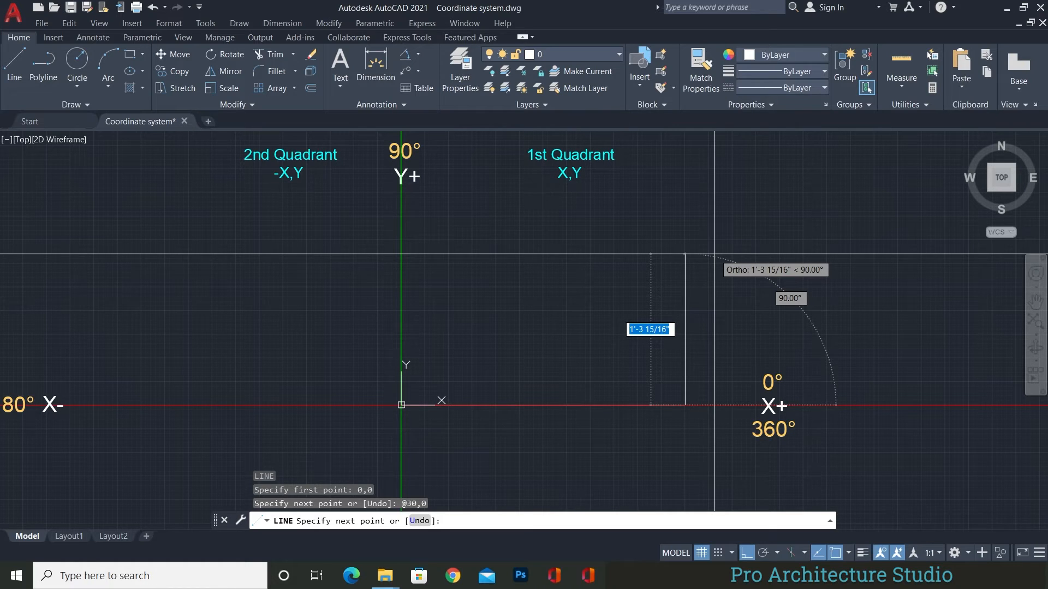
# Step: Continue the line in the first quadrant through the relative points @0,20 and @-30,0
pyautogui.write('0,')
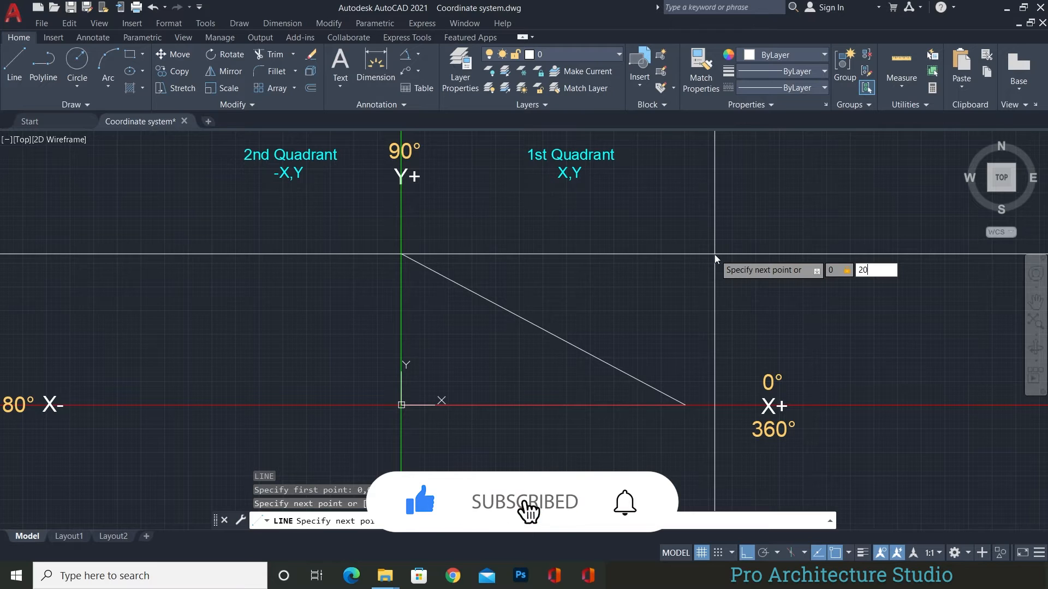
pyautogui.press('F8')
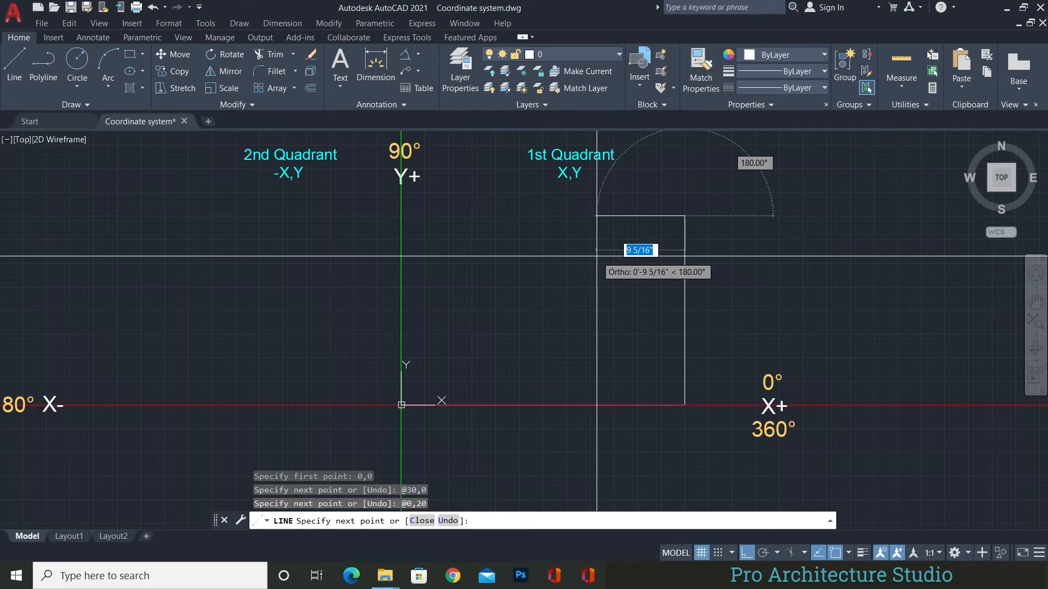
pyautogui.write('-')
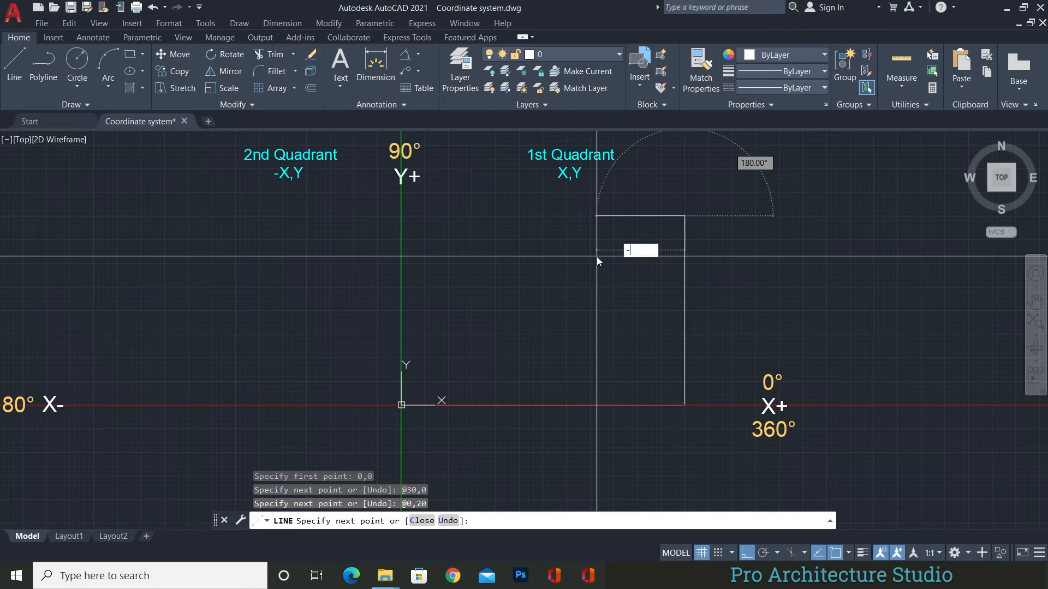
pyautogui.write('30')
pyautogui.press('Tab')
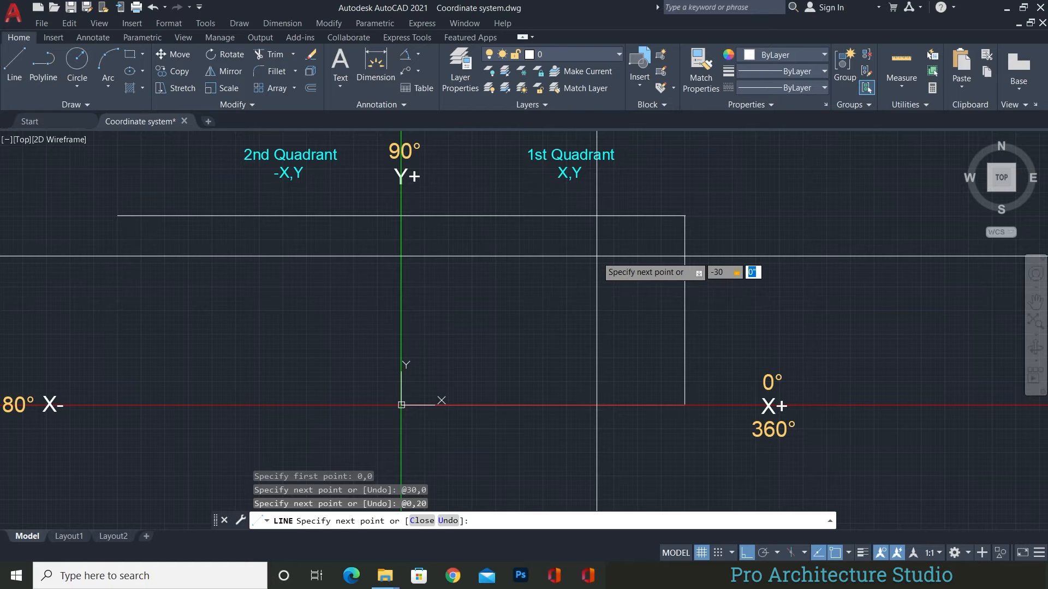
pyautogui.press('Return')
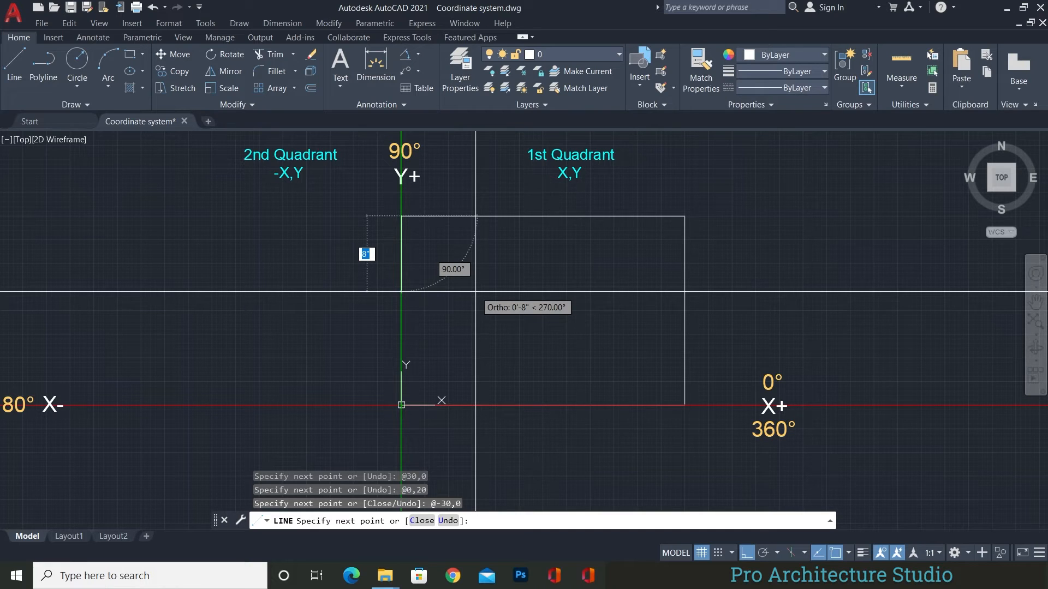
# Step: Close the first-quadrant rectangle back at the origin with the relative point @0,-20 and end the line
pyautogui.write('0')
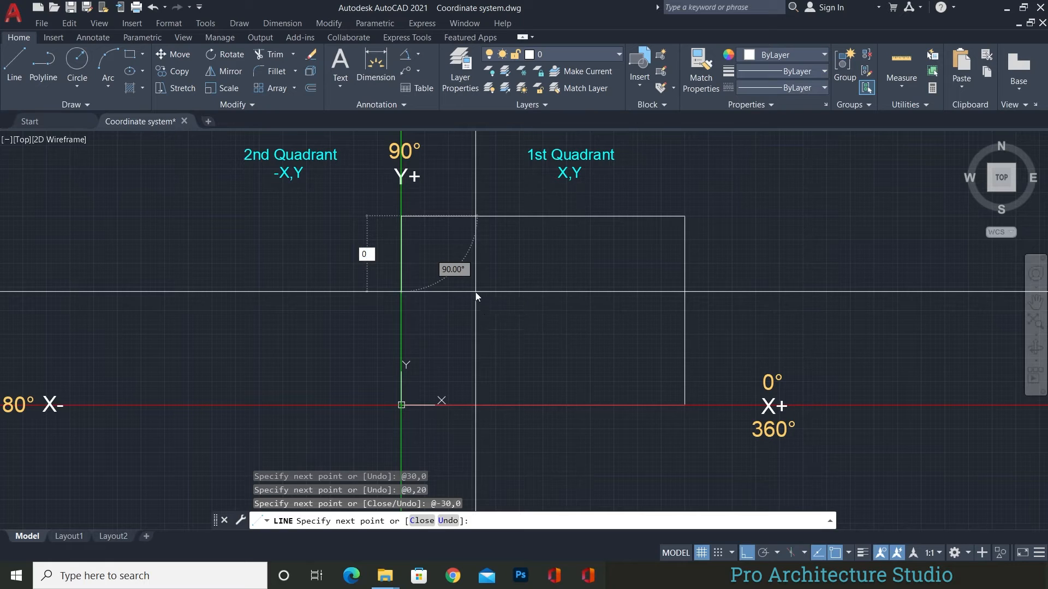
pyautogui.write(',')
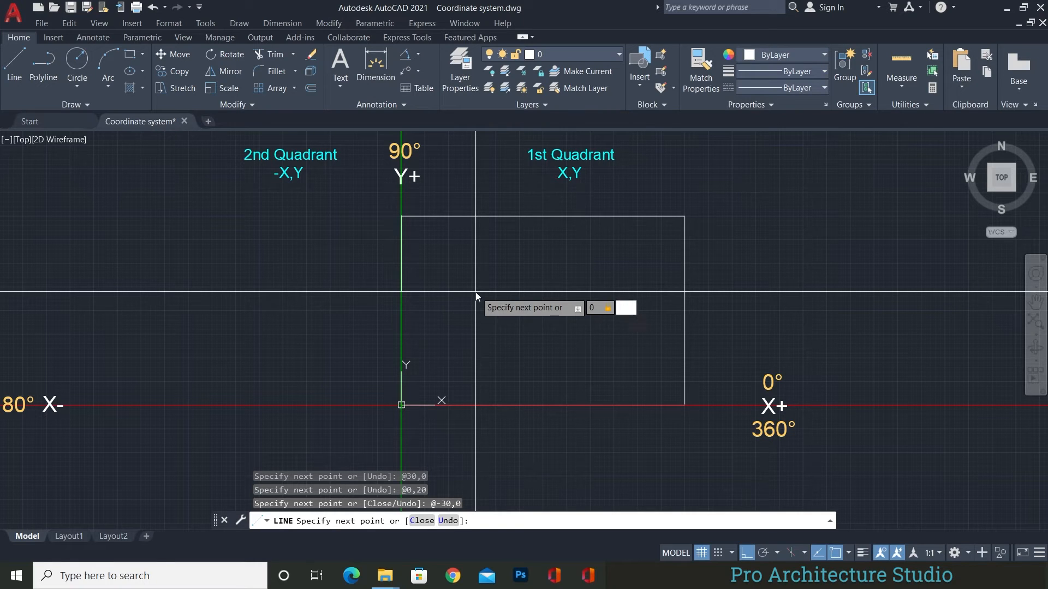
pyautogui.write('@0,-20')
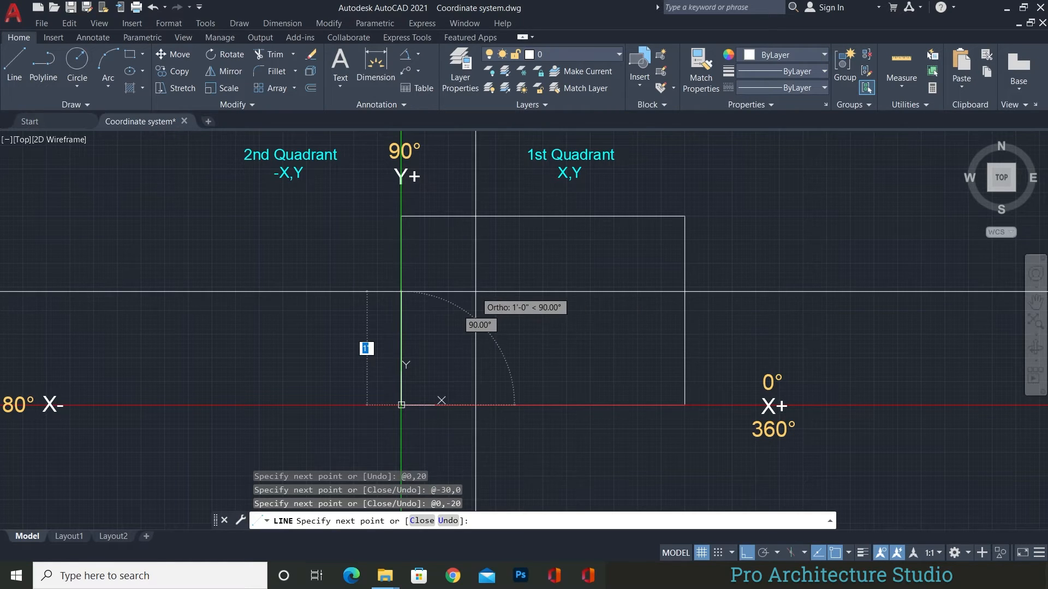
pyautogui.press('Return')
pyautogui.press('Escape')
pyautogui.scroll(-2, 655, 246)
pyautogui.scroll(4, 545, 287)
pyautogui.scroll(-2, 393, 414)
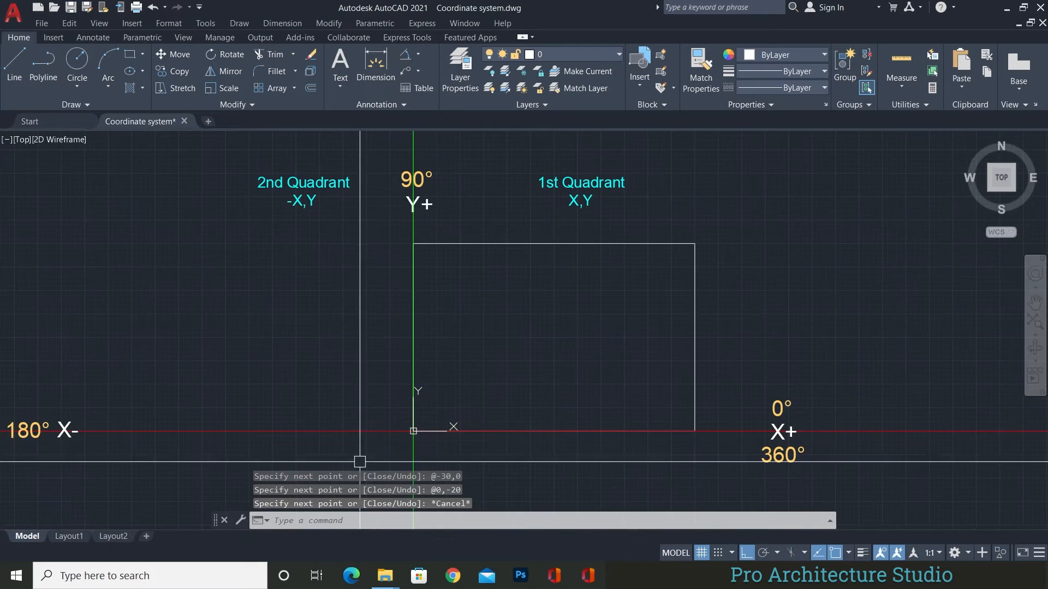
pyautogui.click(356, 434)
pyautogui.click(703, 232)
pyautogui.scroll(-2, 540, 284)
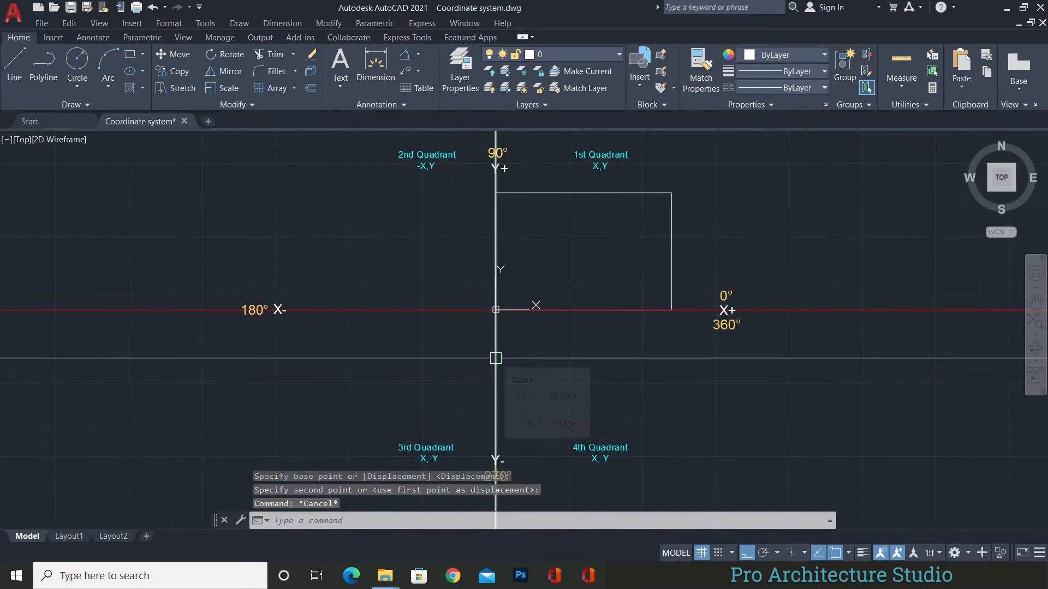
pyautogui.moveTo(425, 375); pyautogui.dragTo(410, 332, button='middle')
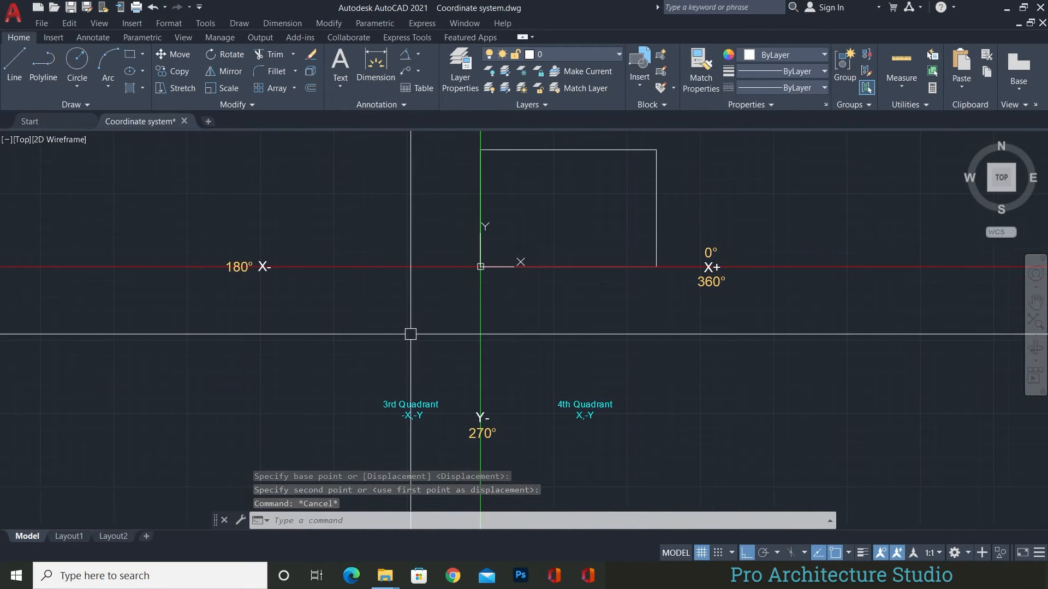
pyautogui.press('Escape')
pyautogui.press('Escape')
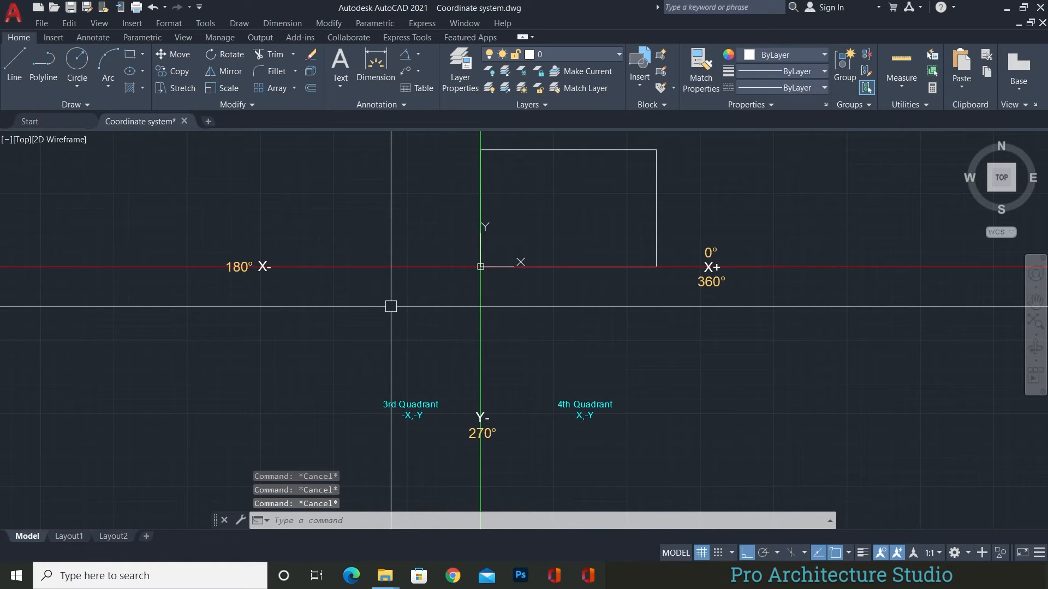
# Step: Draw a horizontal line from 0,0 along the negative X axis to the relative point @-30,0
pyautogui.write('L')
pyautogui.press('Return')
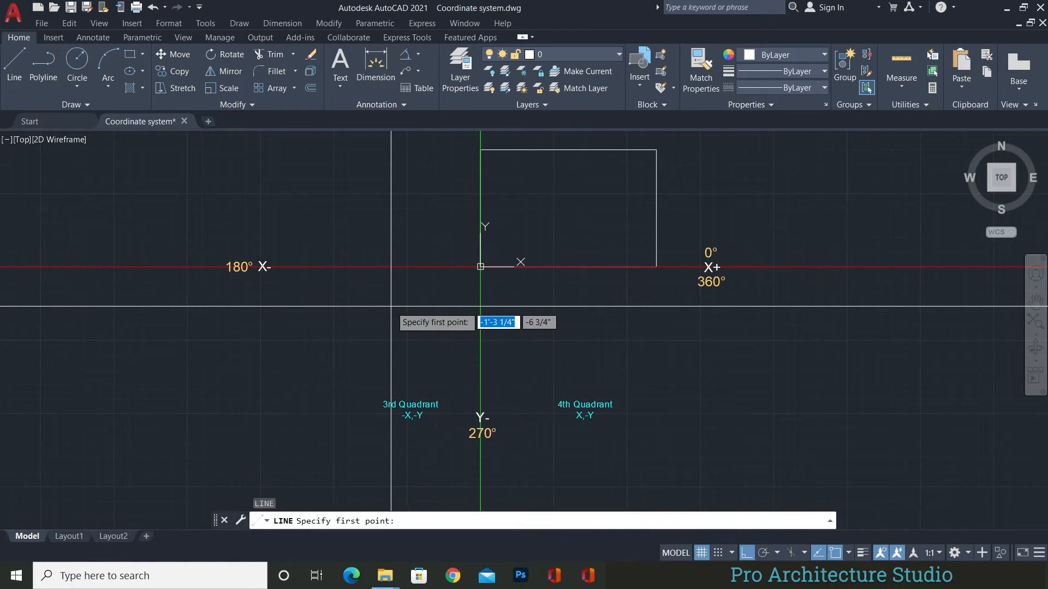
pyautogui.write('0,0')
pyautogui.press('Return')
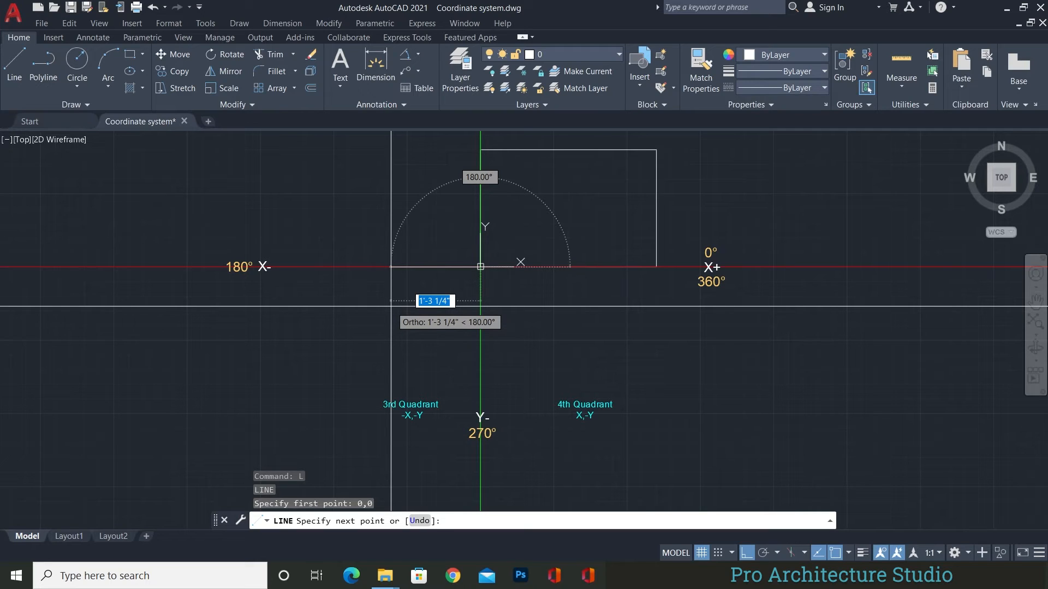
pyautogui.write('-30')
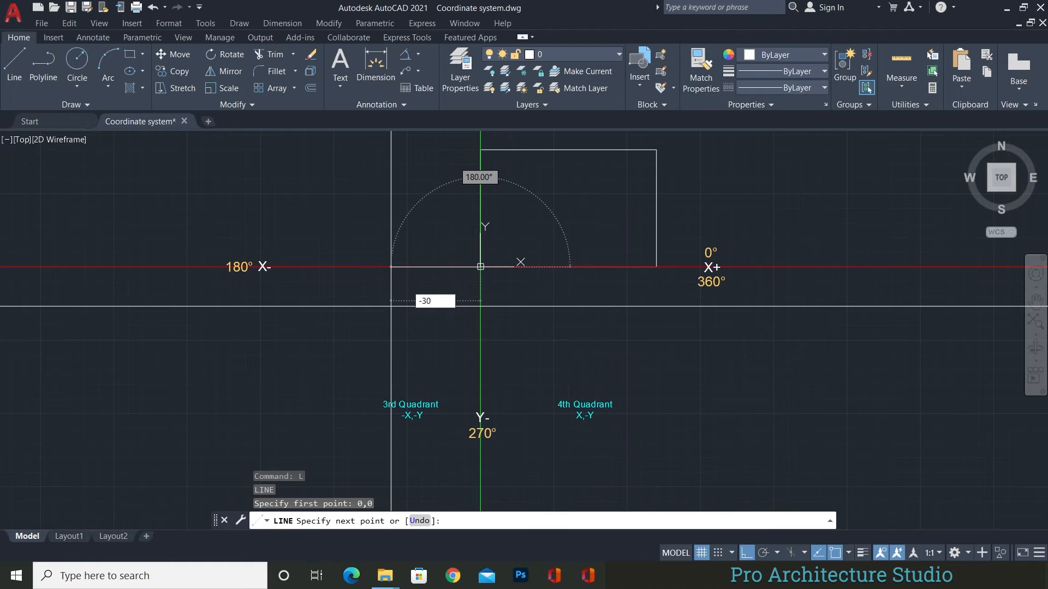
pyautogui.press('Tab')
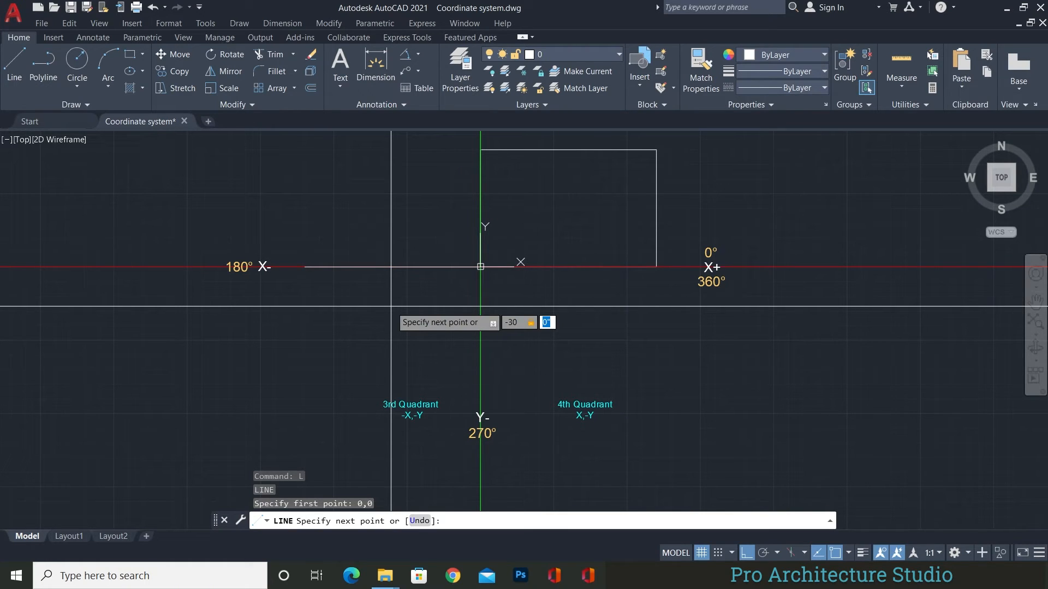
pyautogui.press('Return')
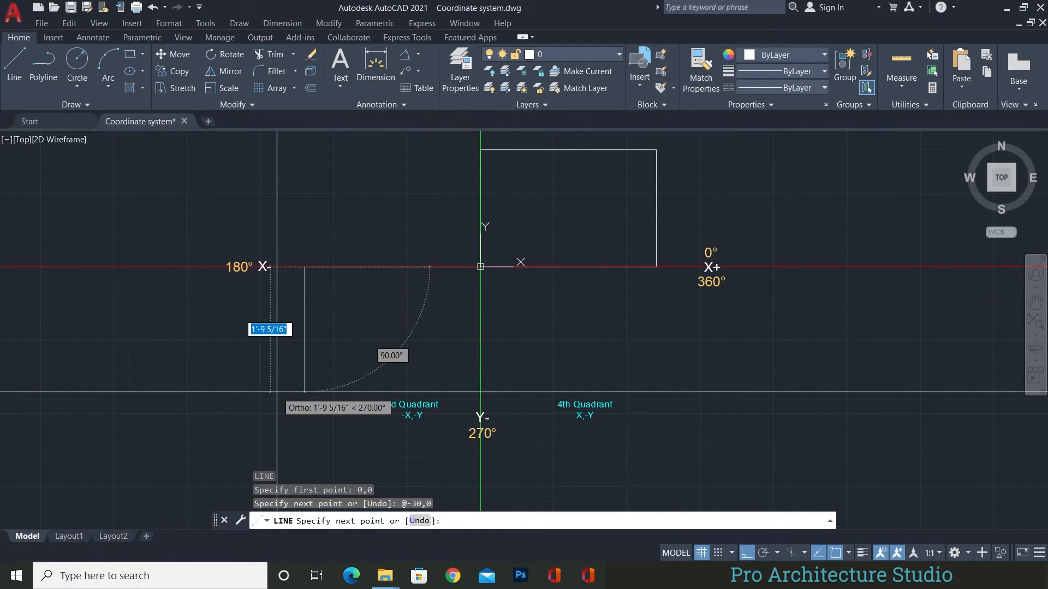
pyautogui.write('0,')
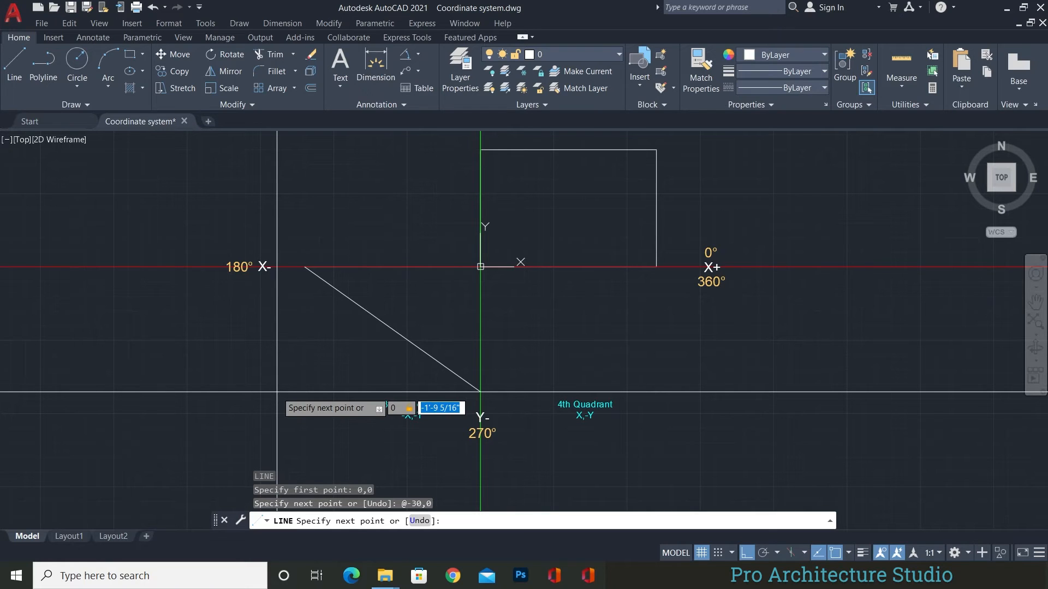
pyautogui.write('-20')
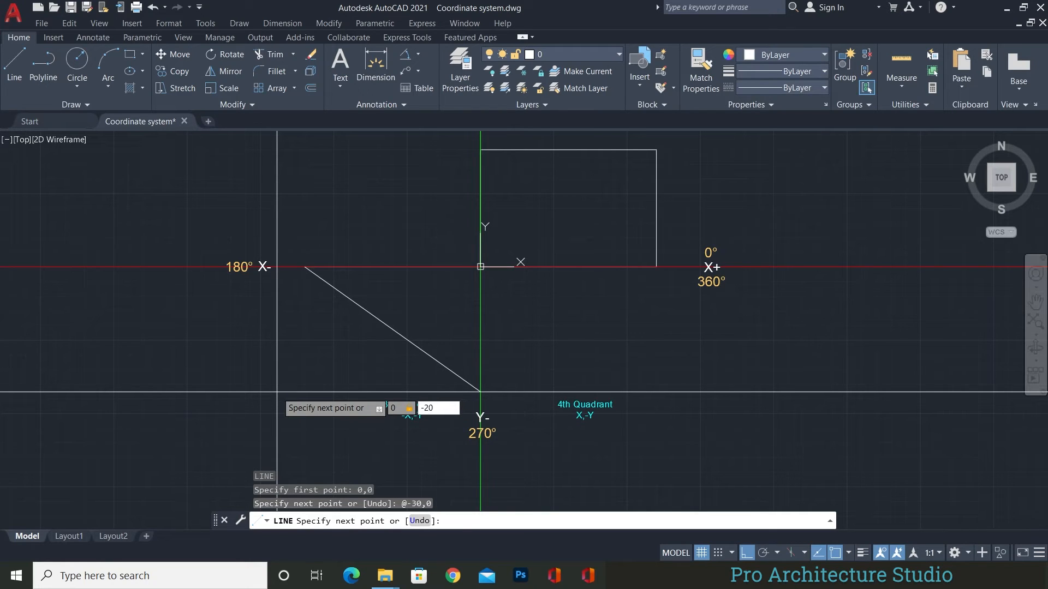
pyautogui.press('Return')
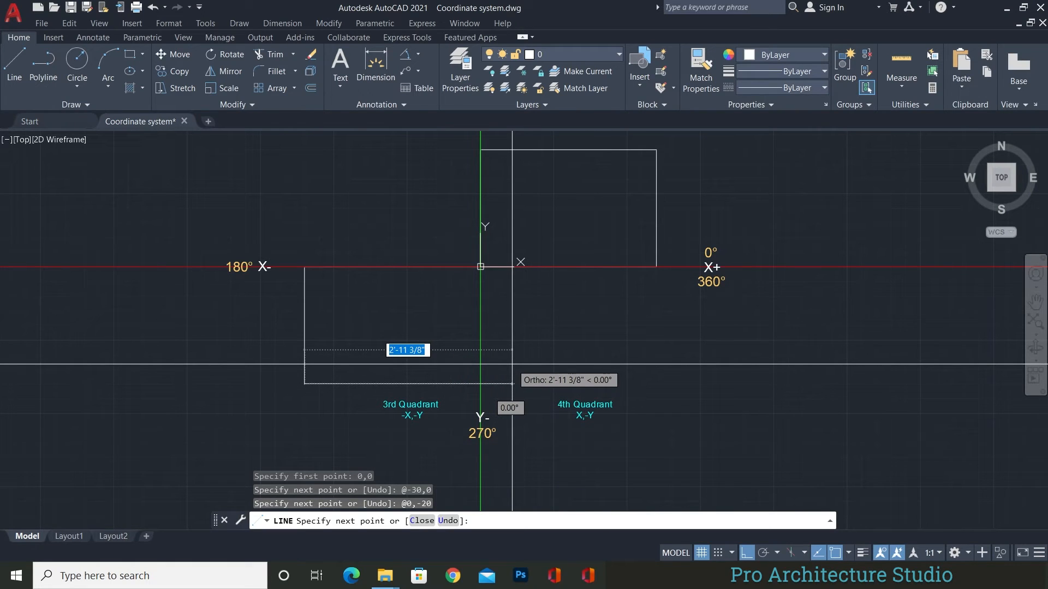
pyautogui.write('30,0')
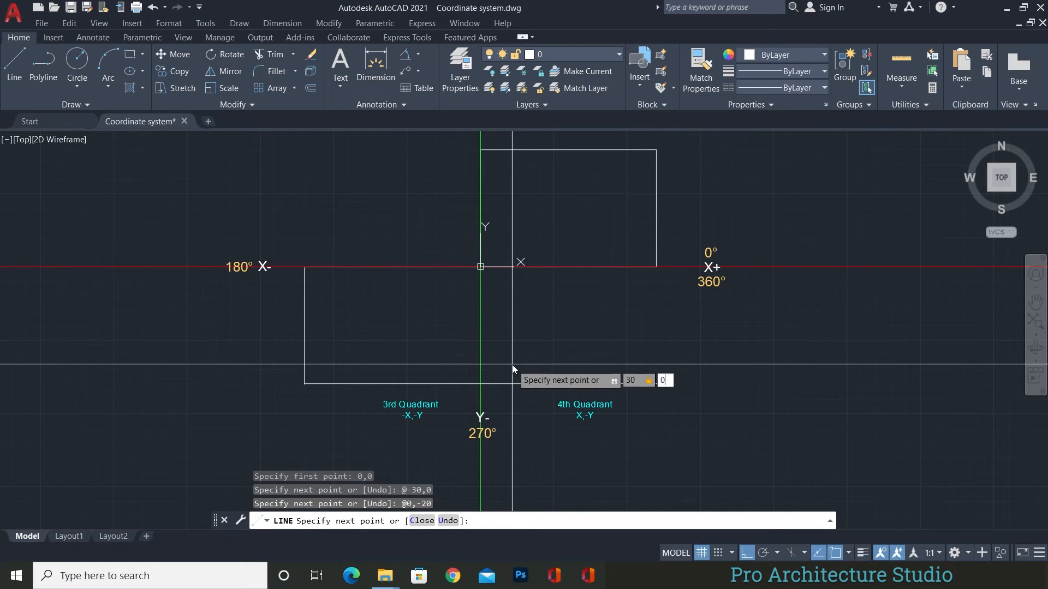
pyautogui.press('Return')
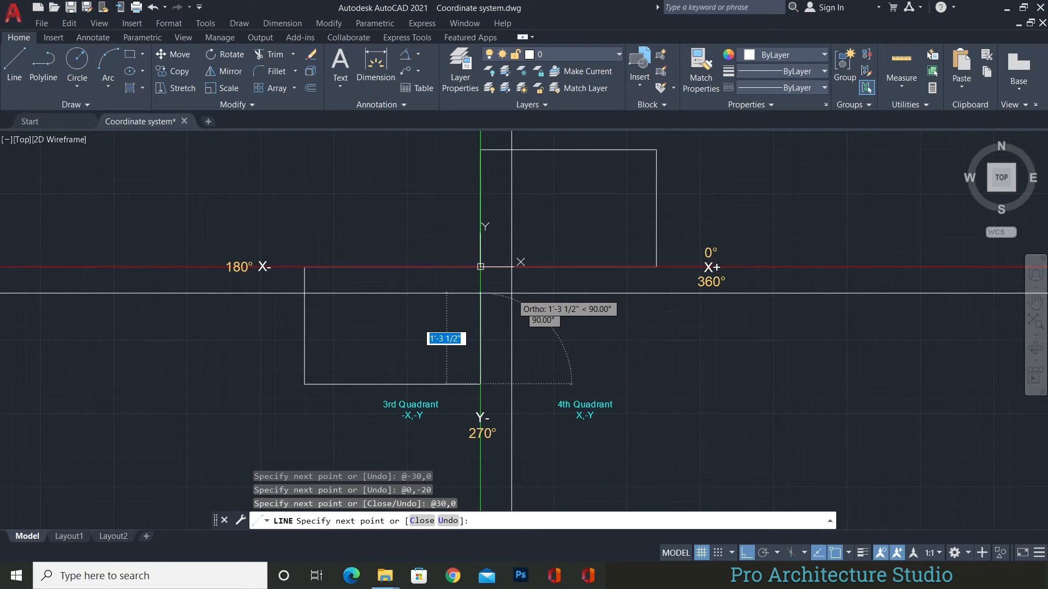
# Step: Close the third-quadrant rectangle back at the origin with the relative point @0,20 and end the line
pyautogui.write('0')
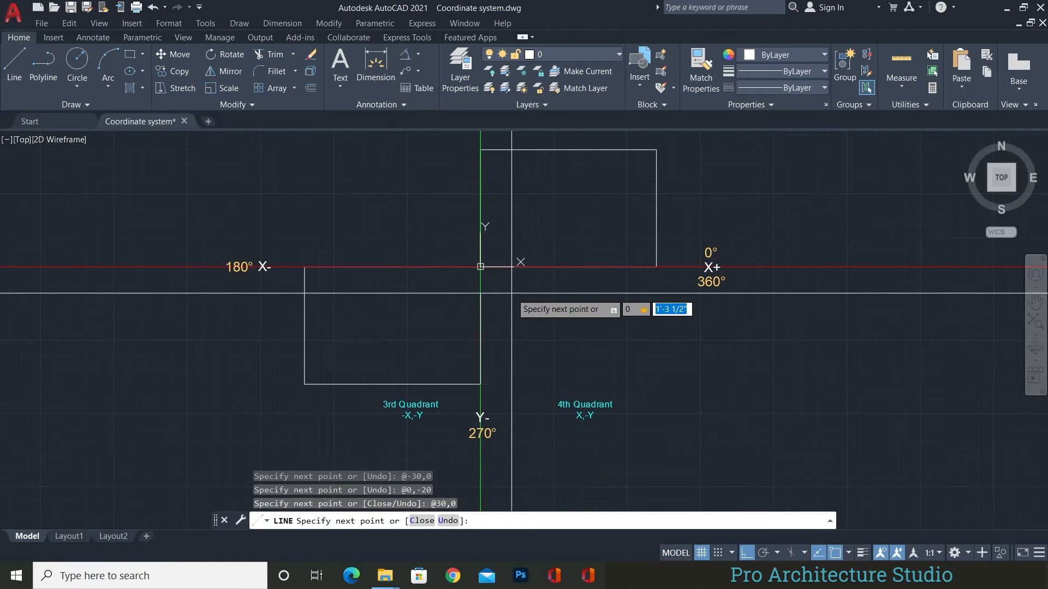
pyautogui.write(',20')
pyautogui.press('Return')
pyautogui.press('Return')
pyautogui.press('Escape')
pyautogui.click(349, 302)
pyautogui.click(278, 323)
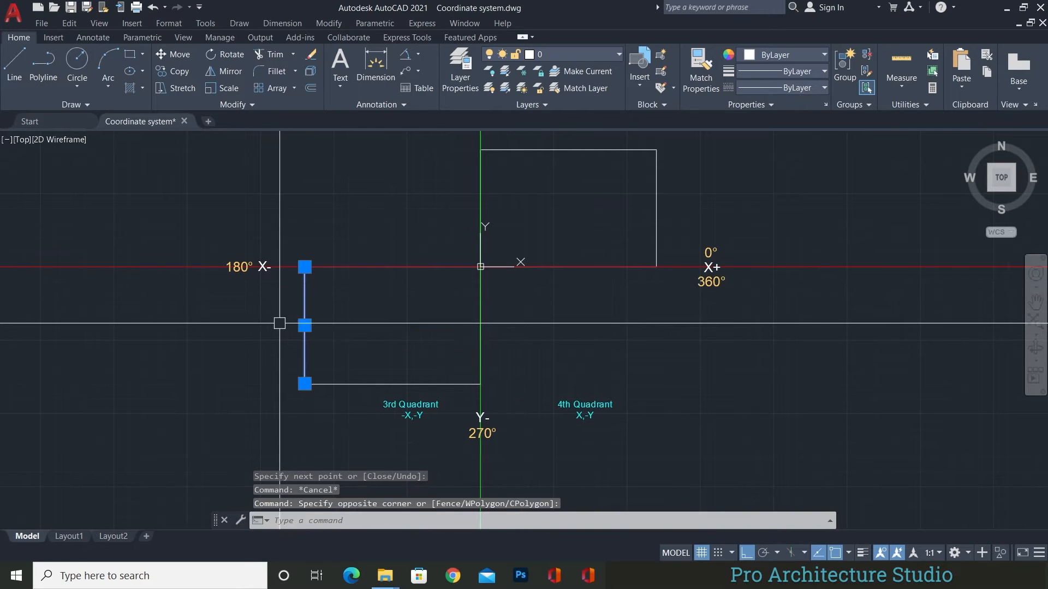
pyautogui.press('Escape')
pyautogui.click(269, 398)
pyautogui.click(561, 256)
pyautogui.press('Escape')
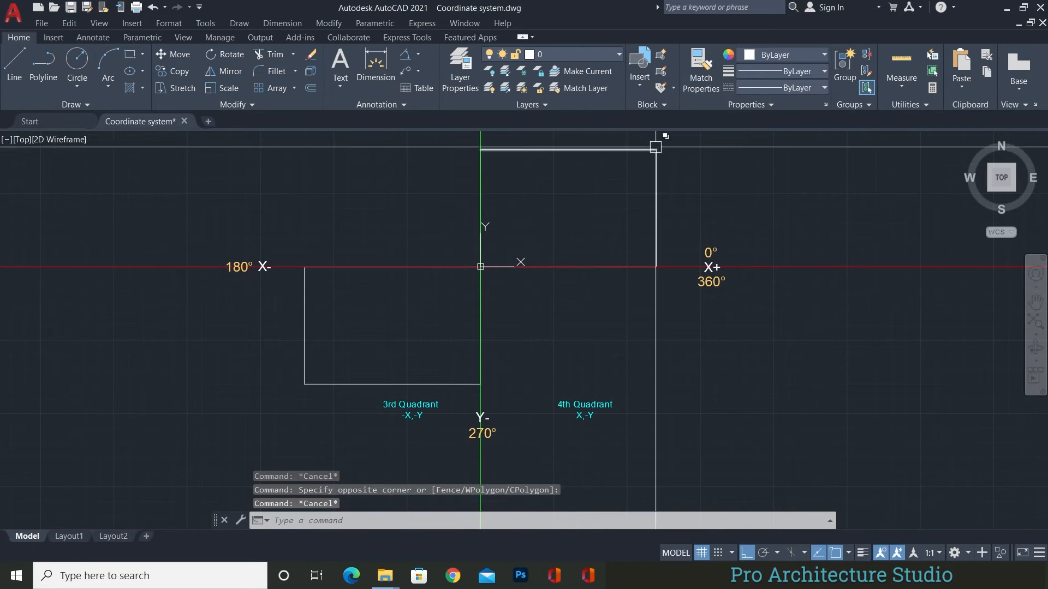
# Step: Erase the rectangle lines in the first quadrant and select those in the third quadrant for removal
pyautogui.click(658, 141)
pyautogui.click(620, 182)
pyautogui.write('e')
pyautogui.press('Return')
pyautogui.click(278, 394)
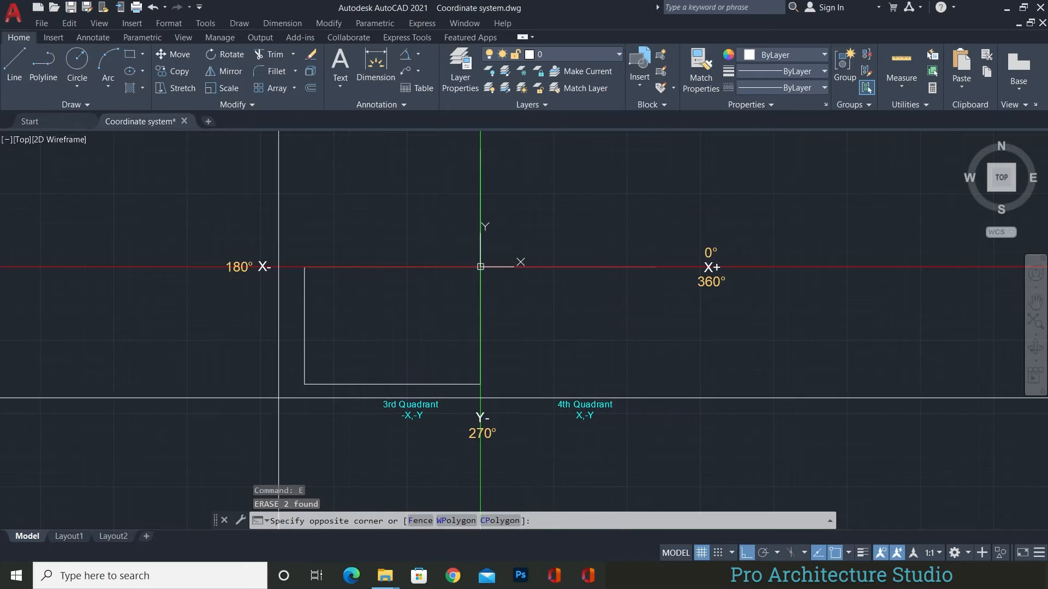
pyautogui.click(544, 227)
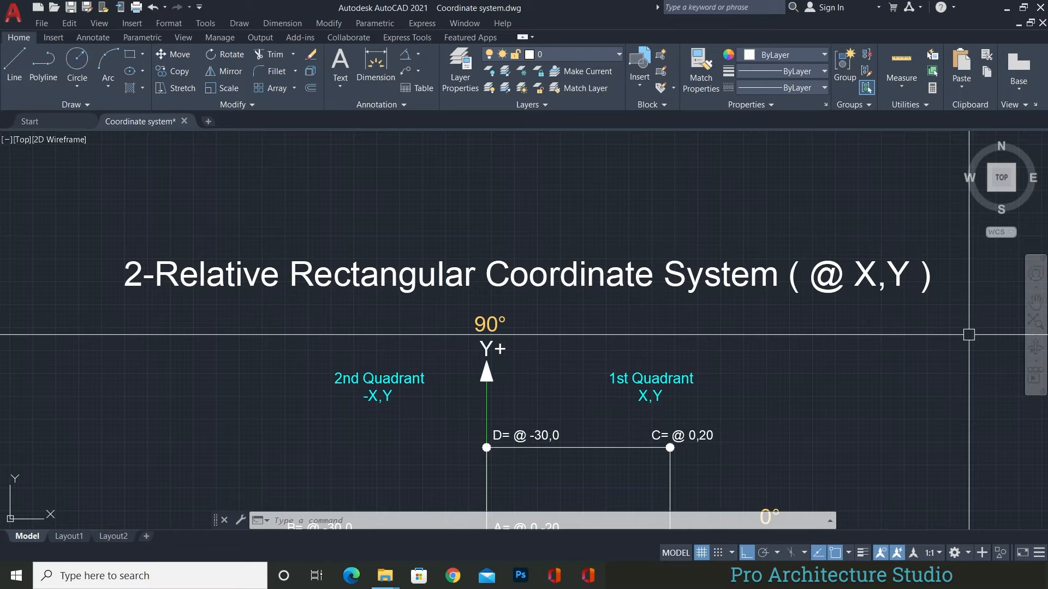
# Step: Examine the relative rectangular coordinate diagram, following the labelled points A, B, C and D of the first-quadrant rectangle
pyautogui.moveTo(832, 283); pyautogui.dragTo(790, 105, button='middle')
pyautogui.moveTo(411, 320); pyautogui.dragTo(439, 309, button='middle')
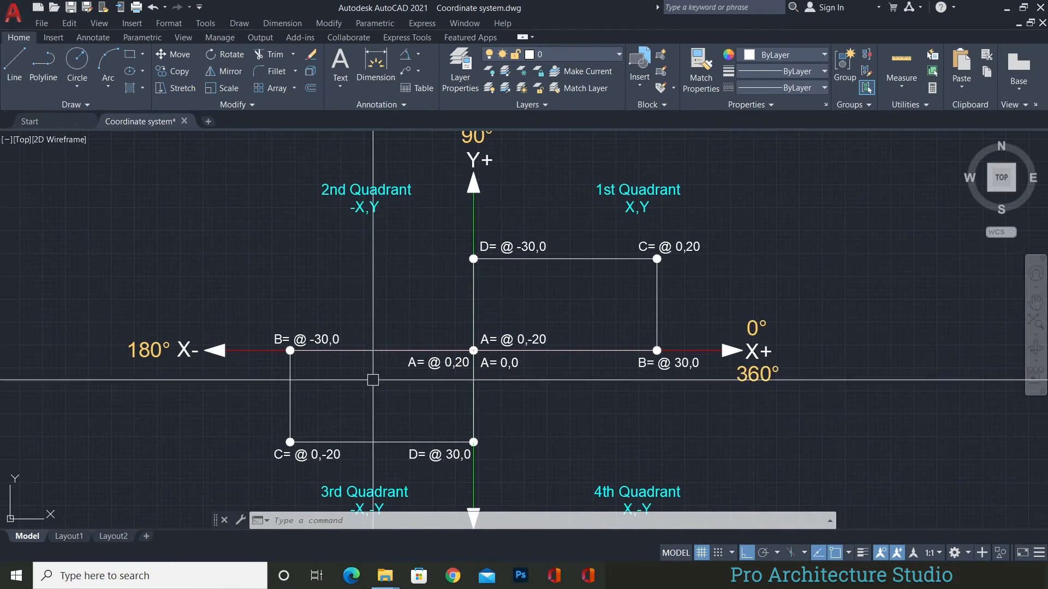
pyautogui.scroll(6, 474, 355)
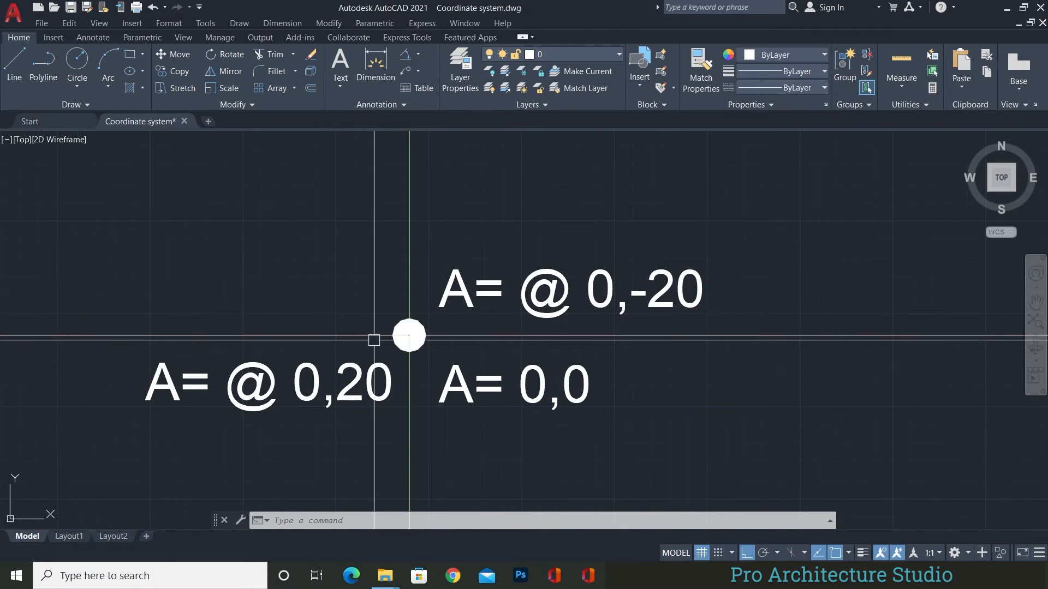
pyautogui.scroll(-4, 385, 332)
pyautogui.moveTo(493, 340); pyautogui.dragTo(278, 369, button='middle')
pyautogui.scroll(2, 262, 367)
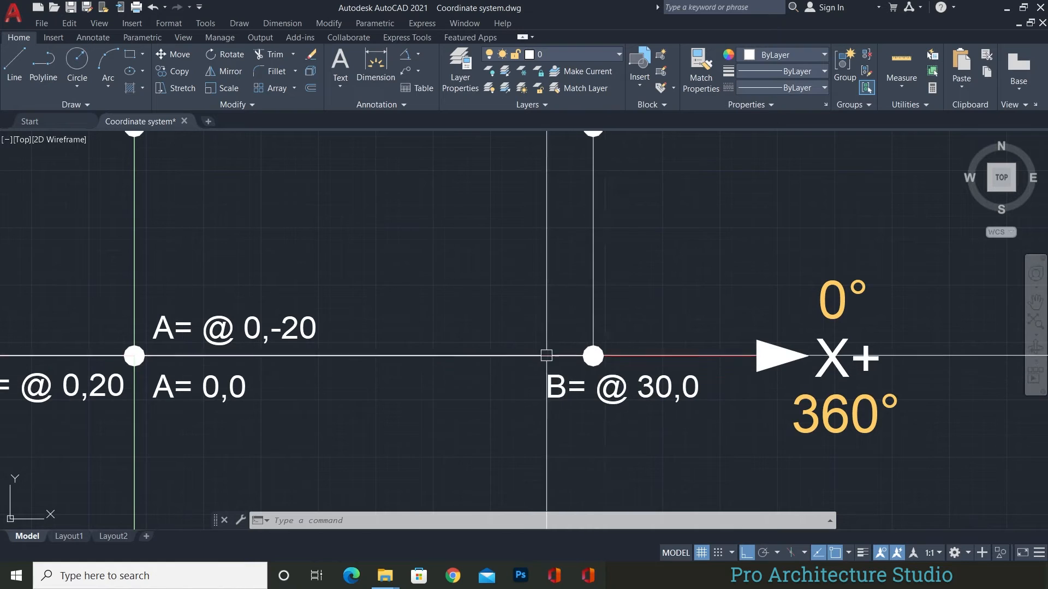
pyautogui.scroll(2, 581, 362)
pyautogui.scroll(-2, 582, 362)
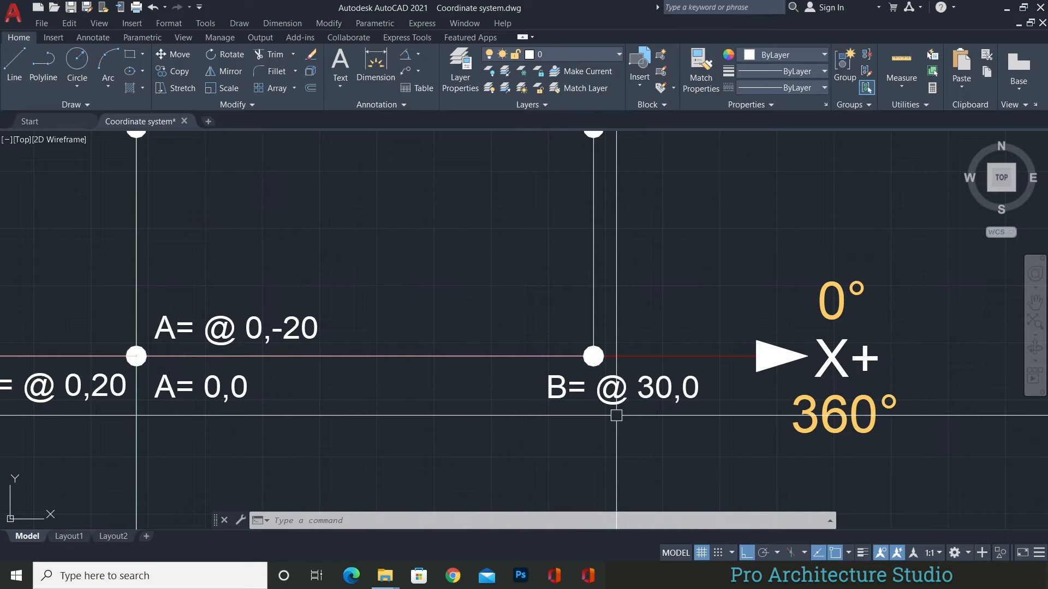
pyautogui.moveTo(622, 244); pyautogui.dragTo(612, 375, button='middle')
pyautogui.moveTo(600, 276)
pyautogui.mouseDown(button='middle')
pyautogui.moveTo(596, 295)
pyautogui.moveTo(580, 242)
pyautogui.mouseUp(button='middle')
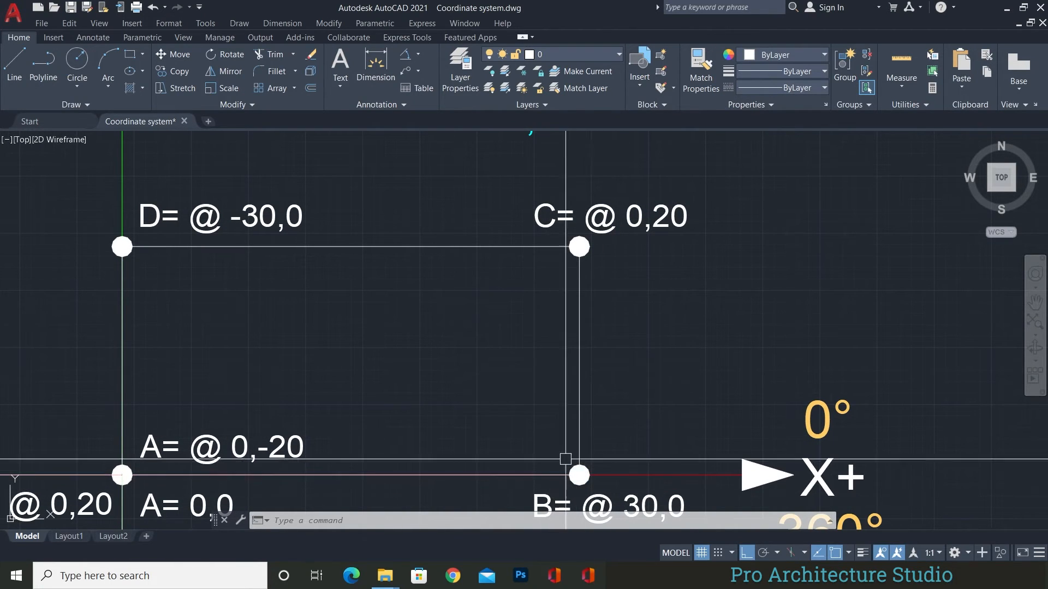
pyautogui.moveTo(95, 249); pyautogui.dragTo(212, 275, button='middle')
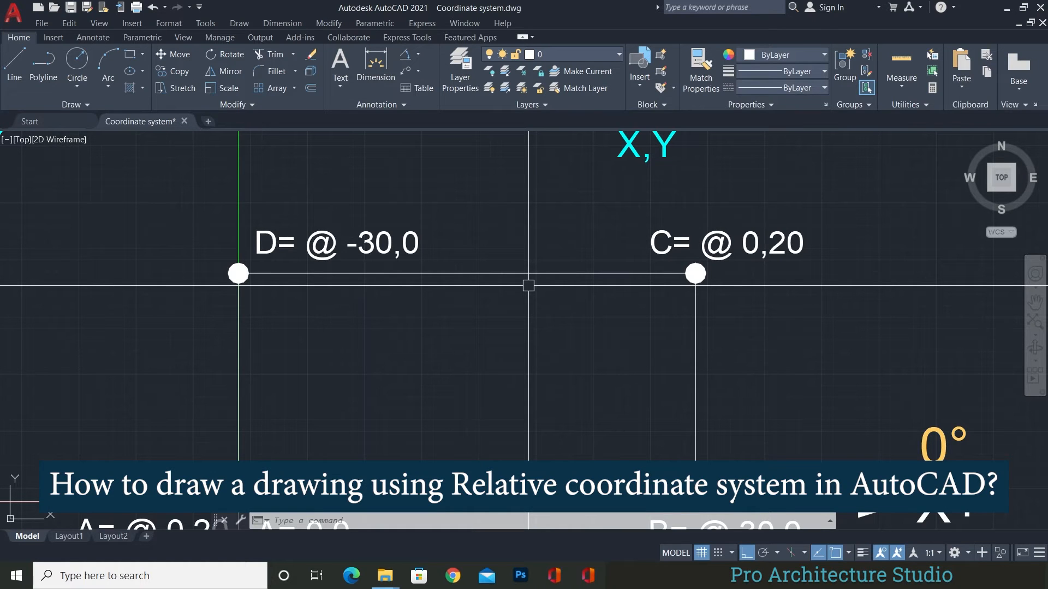
pyautogui.scroll(-8, 651, 278)
pyautogui.moveTo(232, 342); pyautogui.dragTo(741, 173, button='middle')
pyautogui.moveTo(316, 302); pyautogui.dragTo(601, 206, button='middle')
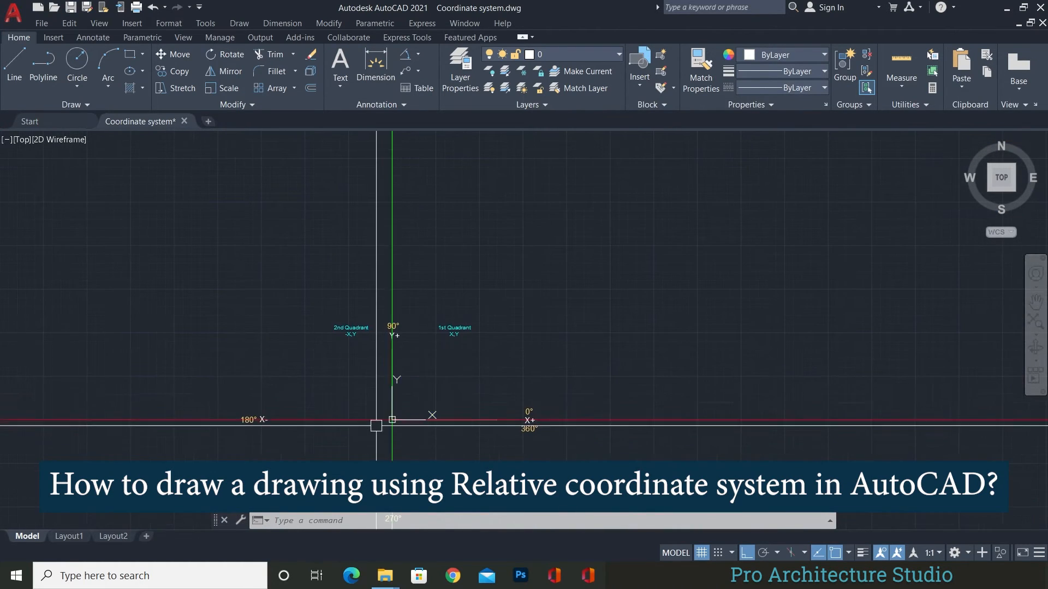
pyautogui.scroll(6, 376, 425)
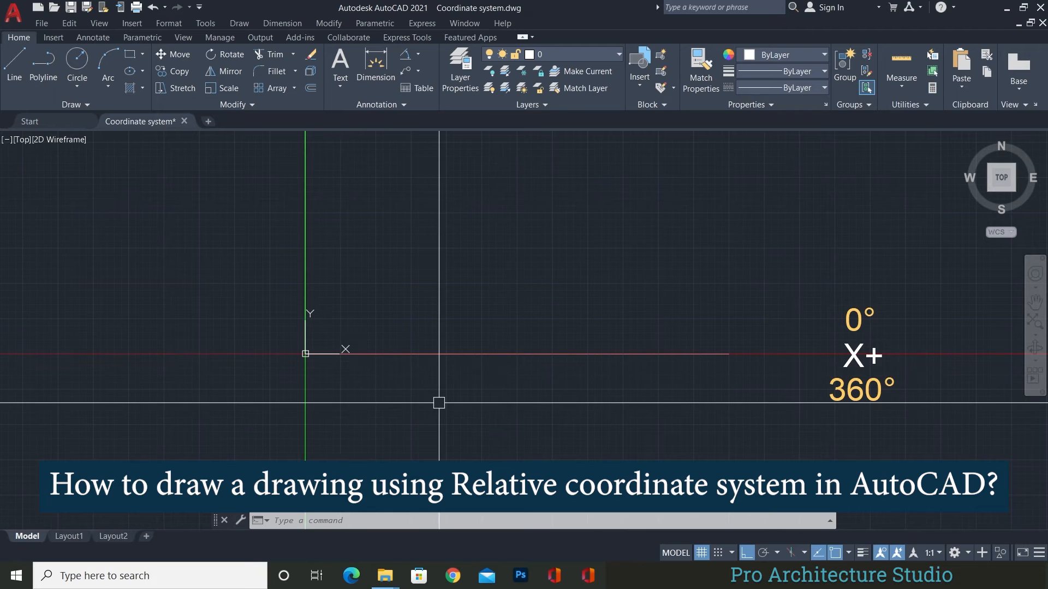
pyautogui.moveTo(438, 403); pyautogui.dragTo(488, 405, button='middle')
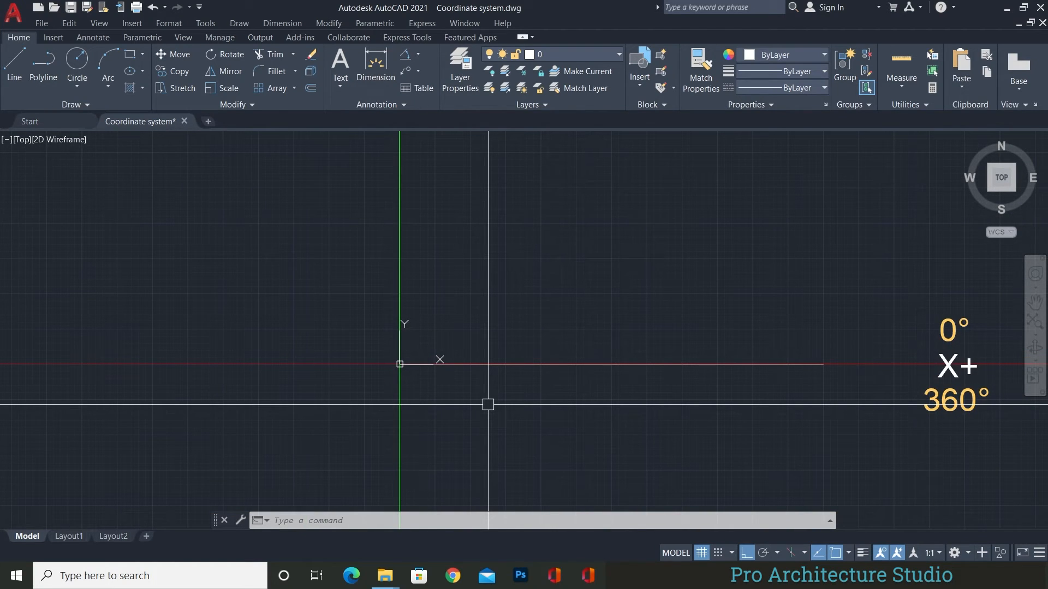
pyautogui.write('l')
pyautogui.press('Return')
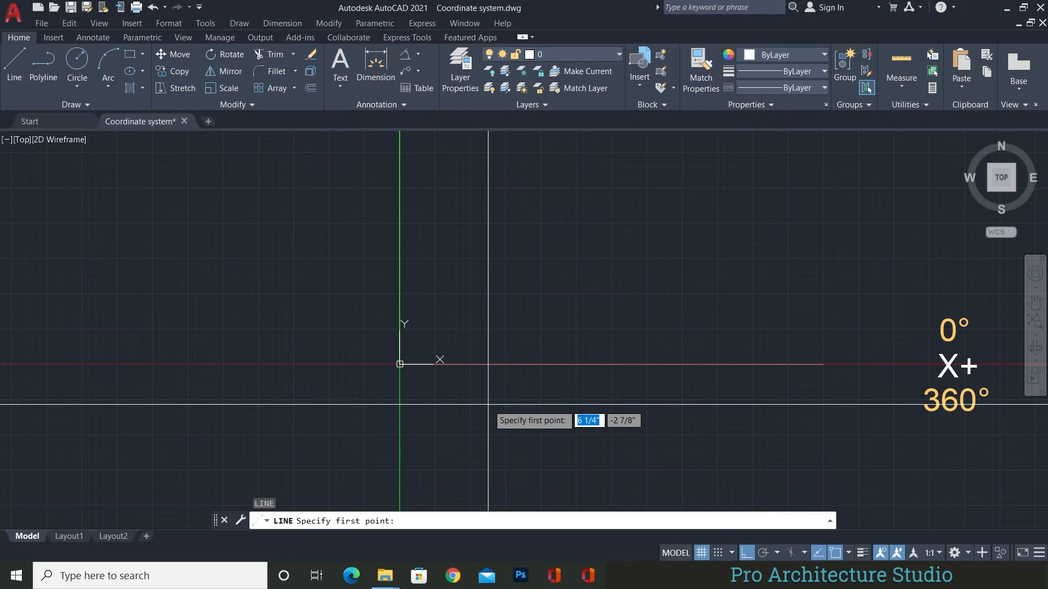
pyautogui.write('0,0')
pyautogui.press('Return')
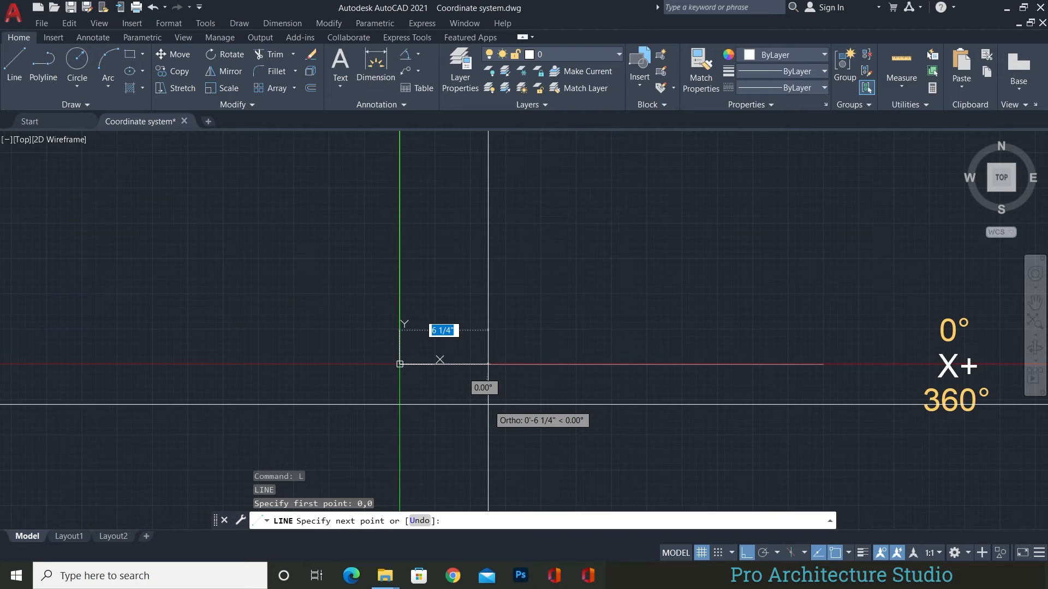
pyautogui.write('@')
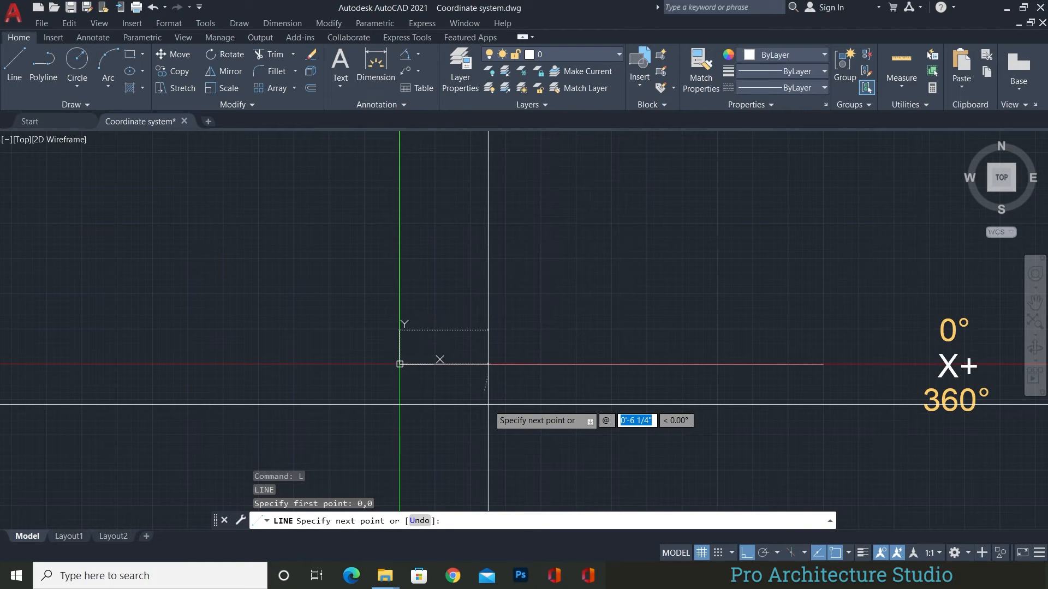
pyautogui.write('30')
pyautogui.press('Tab')
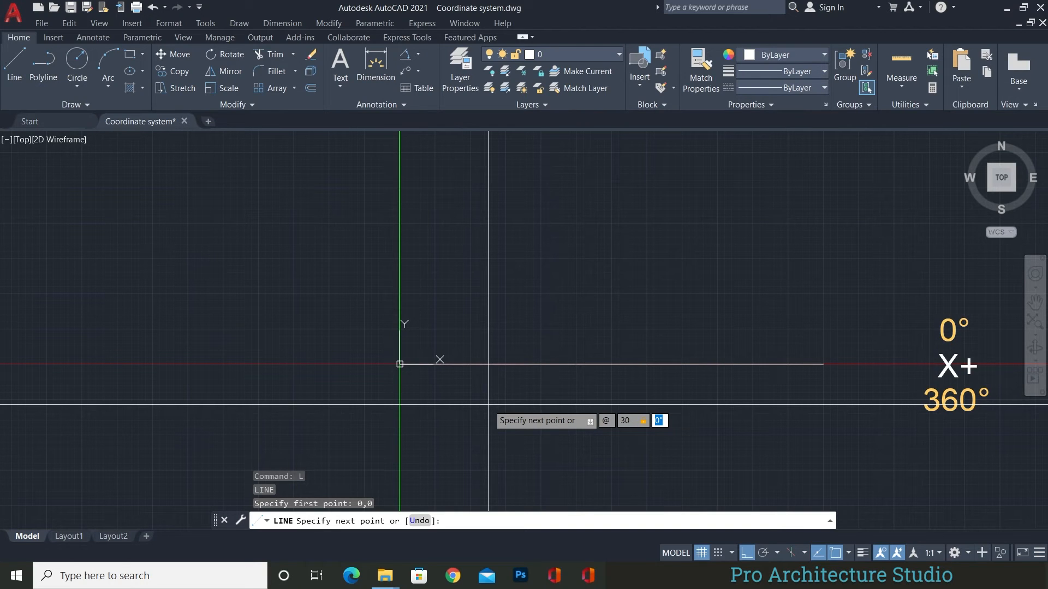
pyautogui.write('0')
pyautogui.press('Return')
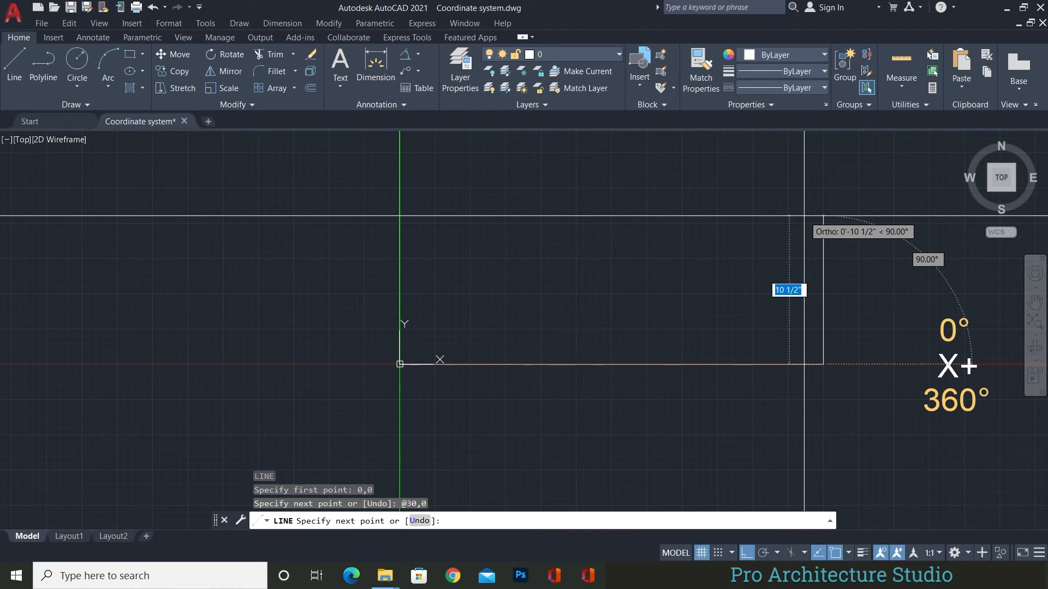
# Step: Continue the line upward in the first quadrant to the relative point @0,20
pyautogui.moveTo(804, 215); pyautogui.dragTo(780, 233, button='middle')
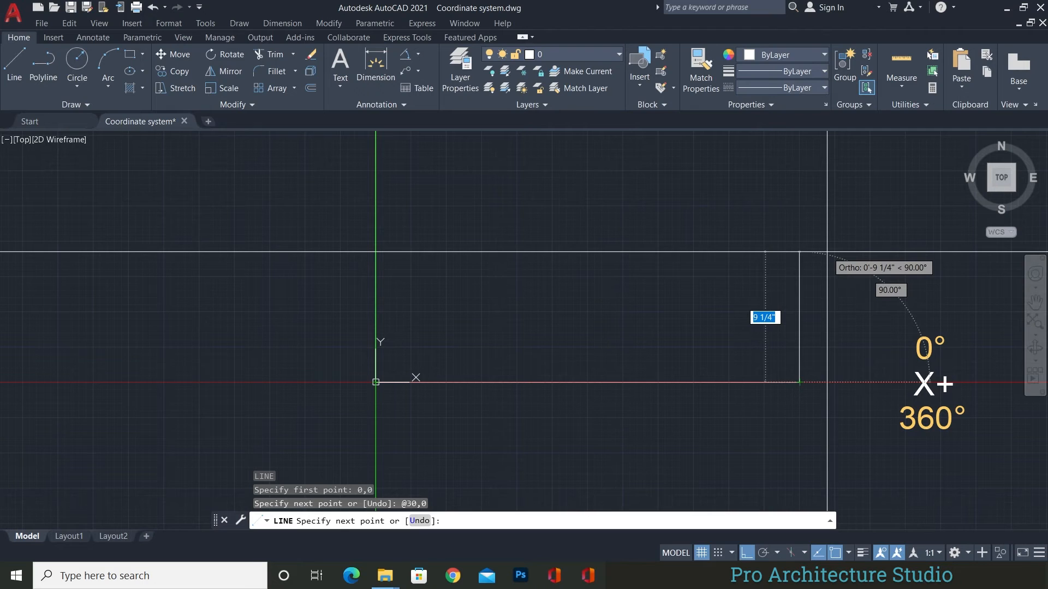
pyautogui.write('@')
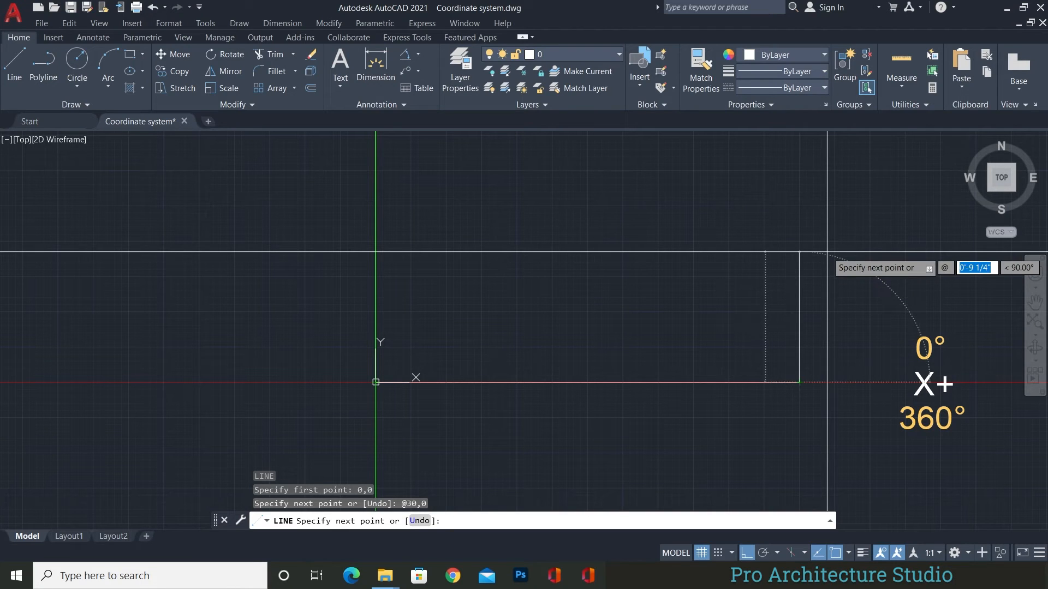
pyautogui.write('0,')
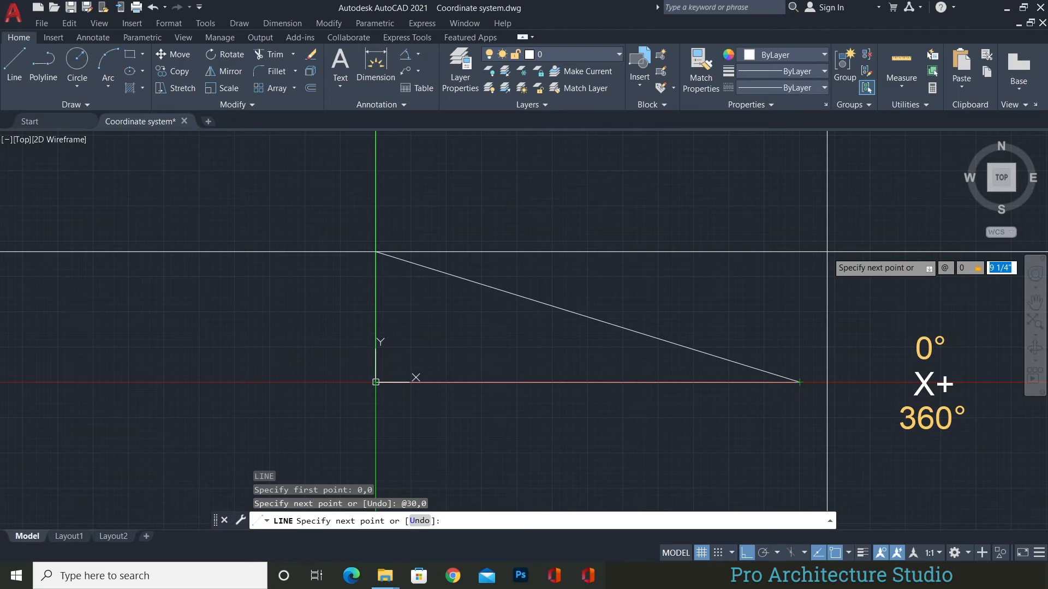
pyautogui.write('20')
pyautogui.press('Return')
# Step: Continue the line horizontally back to the Y axis with the relative point @-30,0
pyautogui.scroll(-5, 795, 299)
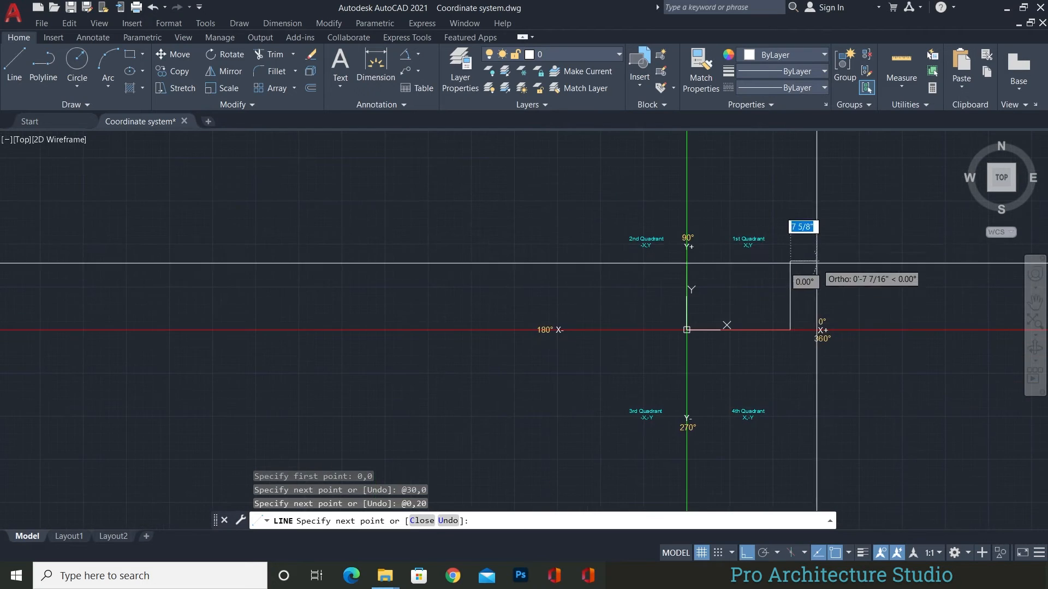
pyautogui.scroll(3, 794, 299)
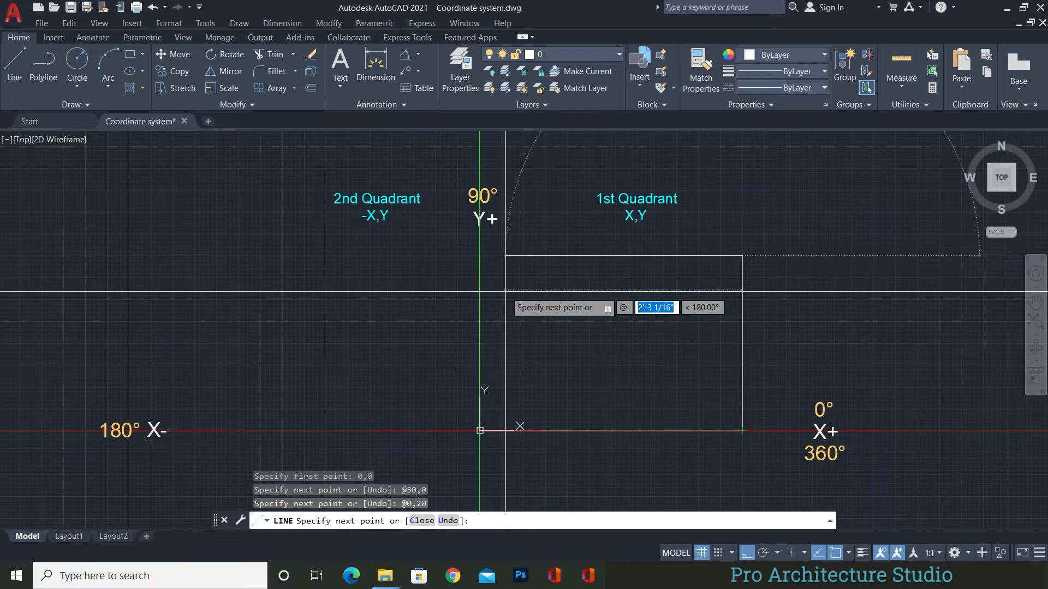
pyautogui.press('BackSpace')
pyautogui.write('-30')
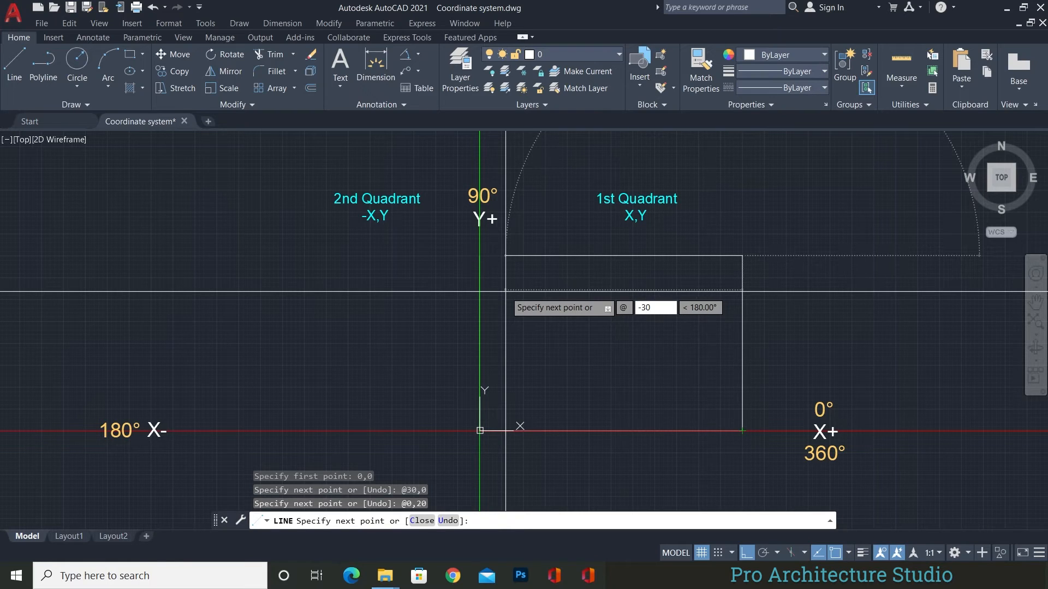
pyautogui.press('Tab')
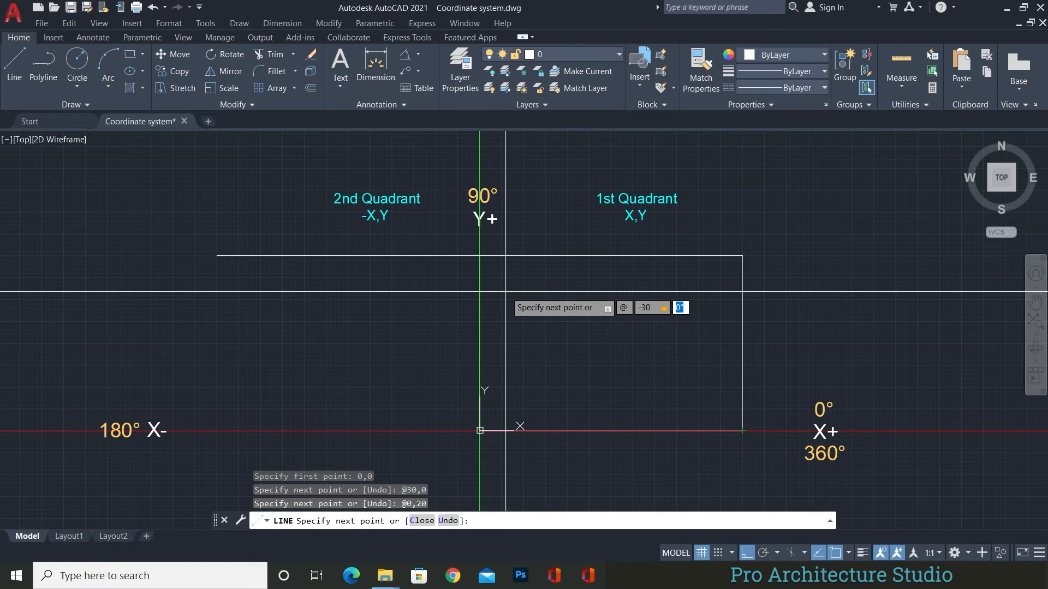
pyautogui.press('Return')
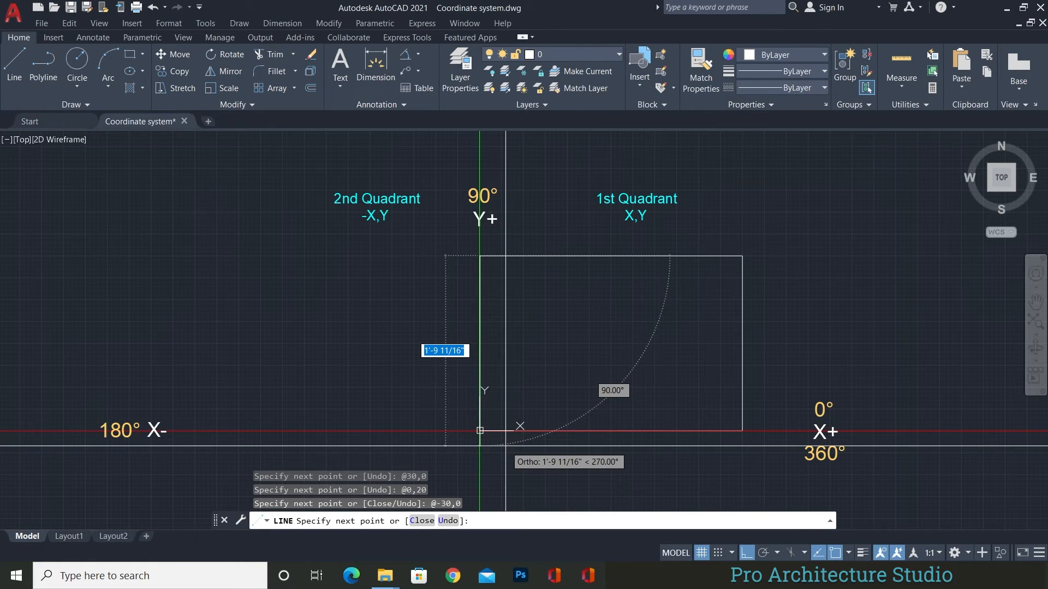
# Step: Close the first-quadrant rectangle at the origin with the relative point @0,-20 and end the line
pyautogui.write('@')
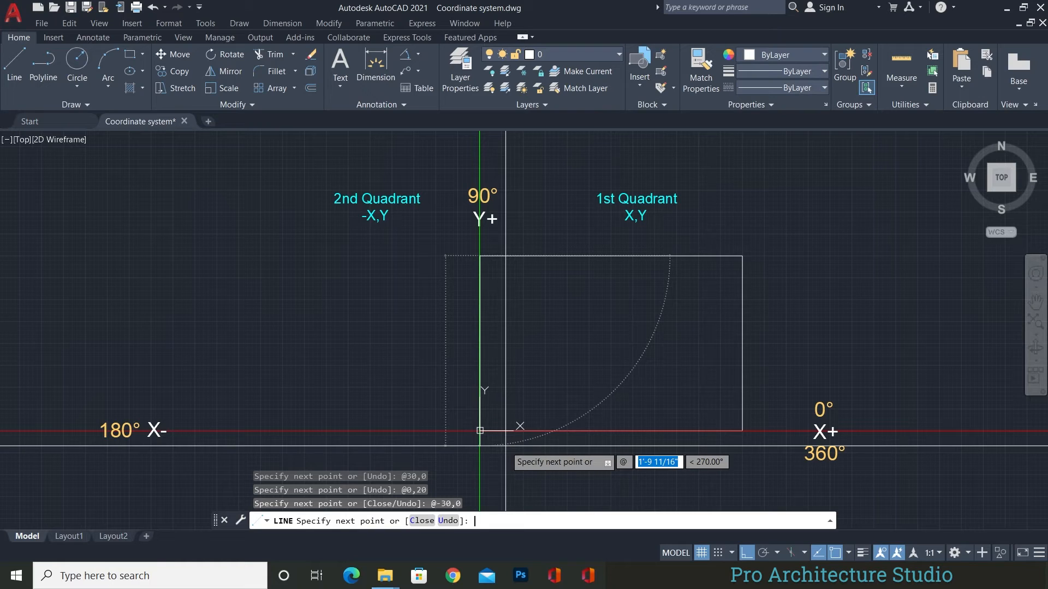
pyautogui.write('0')
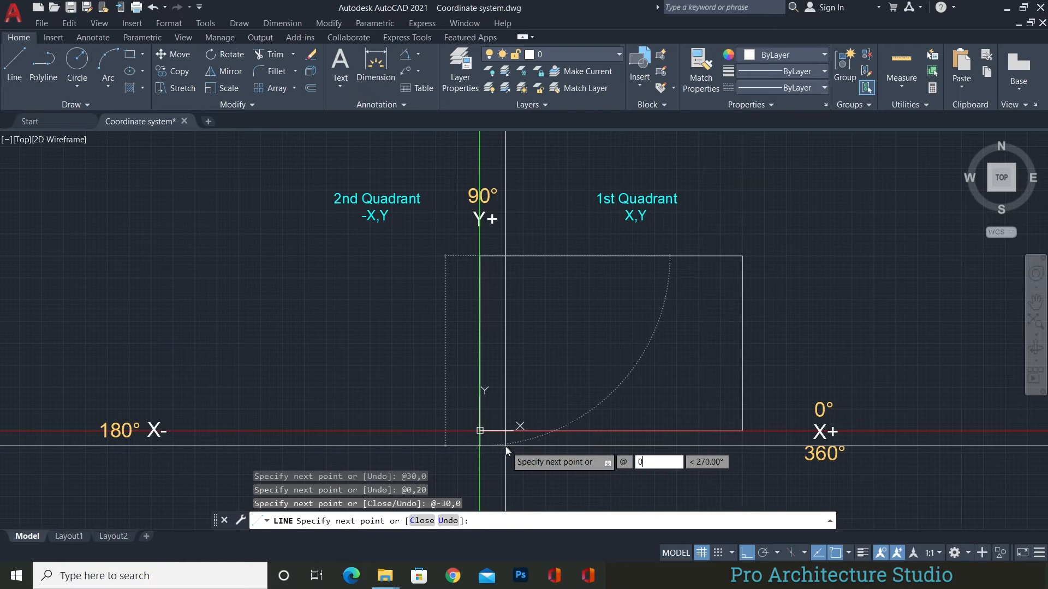
pyautogui.write(',')
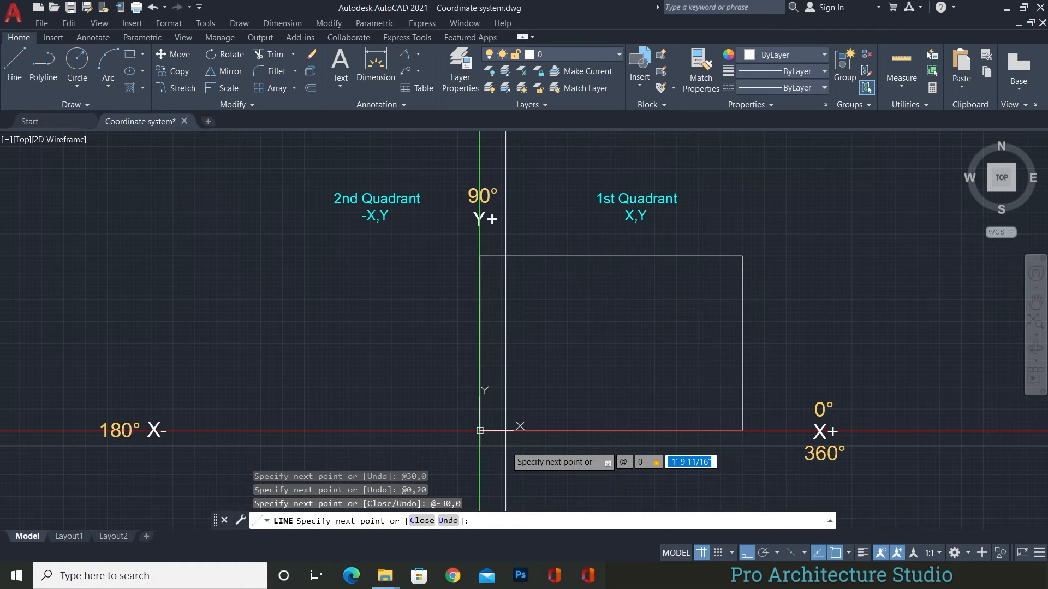
pyautogui.write('-')
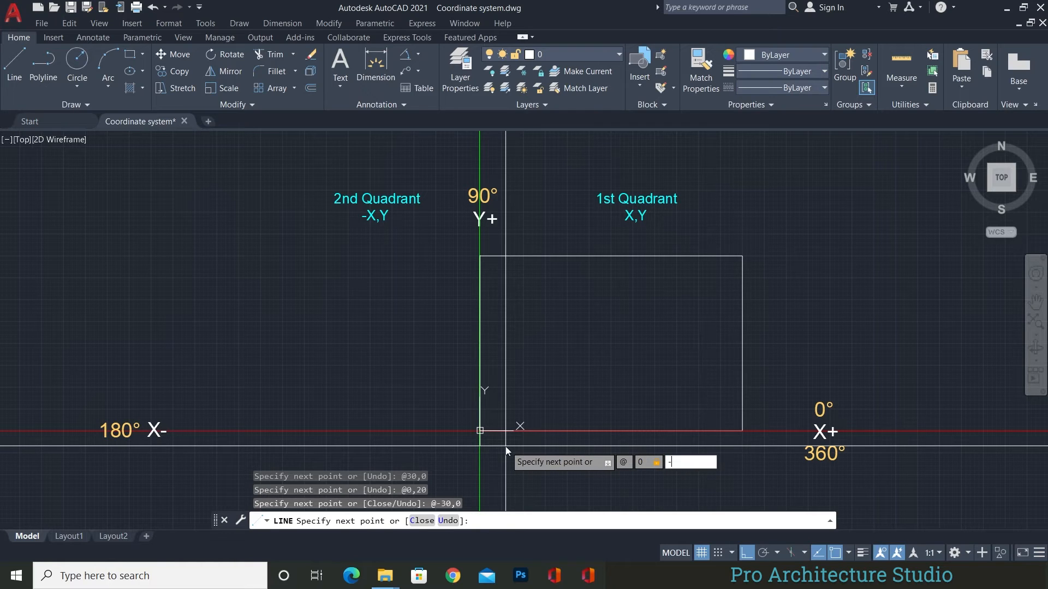
pyautogui.write('20')
pyautogui.press('Return')
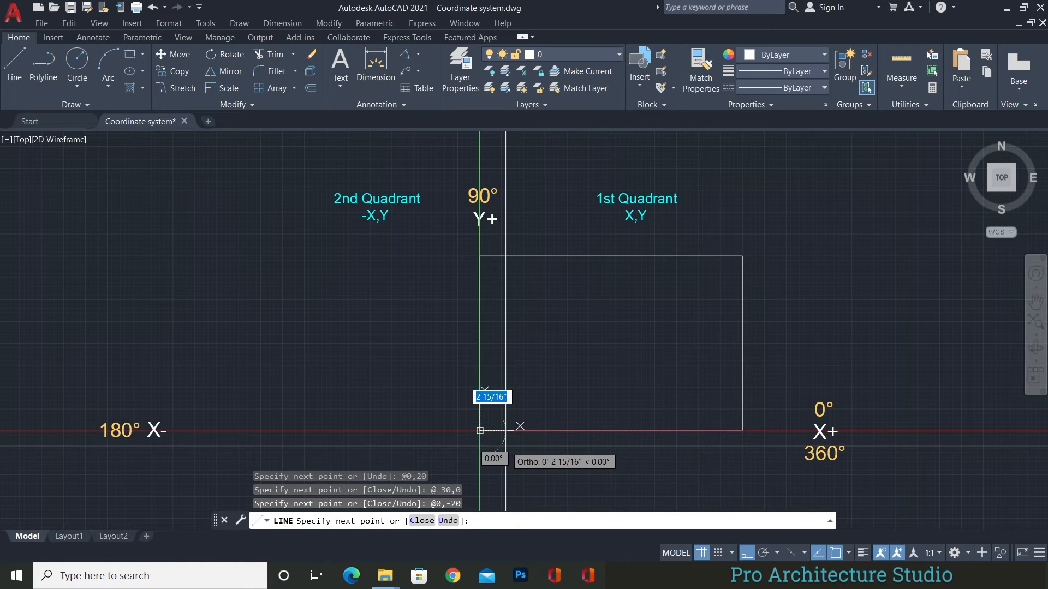
pyautogui.press('Escape')
pyautogui.press('Escape')
pyautogui.click(760, 238)
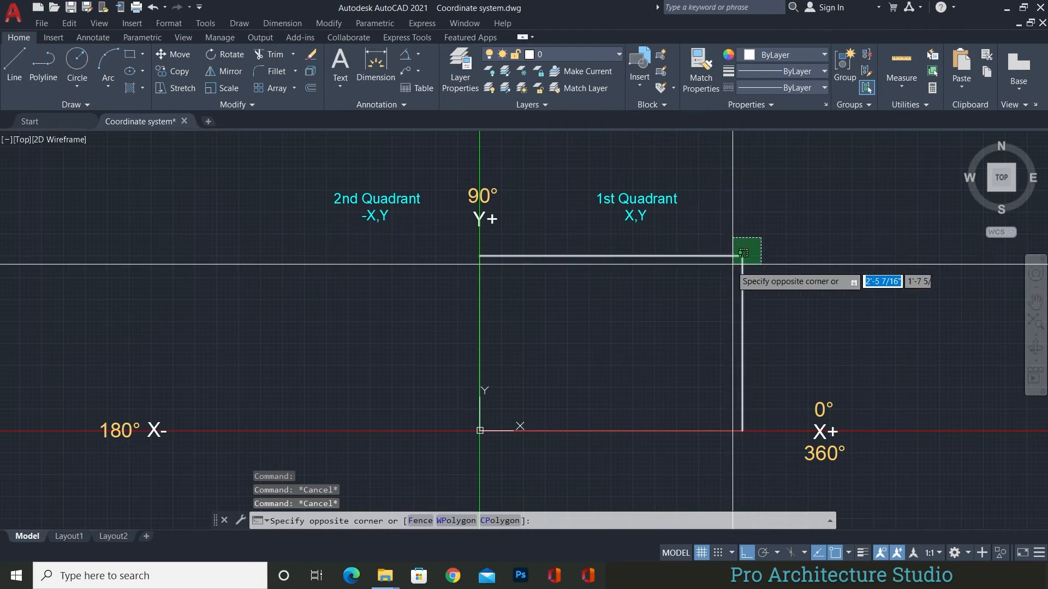
pyautogui.click(736, 262)
pyautogui.click(409, 433)
pyautogui.click(744, 252)
pyautogui.press('Escape')
# Step: Draw a horizontal line along the negative X axis from 0,0 to the relative point @-30,0
pyautogui.moveTo(374, 358); pyautogui.dragTo(382, 204, button='middle')
pyautogui.moveTo(310, 368)
pyautogui.mouseDown(button='middle')
pyautogui.moveTo(328, 347)
pyautogui.moveTo(309, 278)
pyautogui.mouseUp(button='middle')
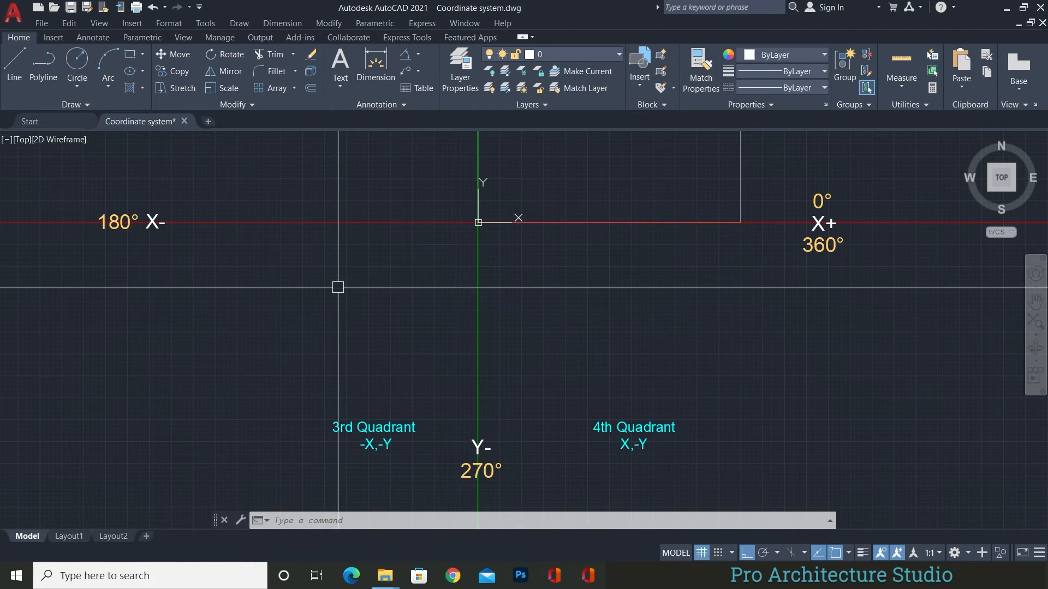
pyautogui.write('l')
pyautogui.press('Return')
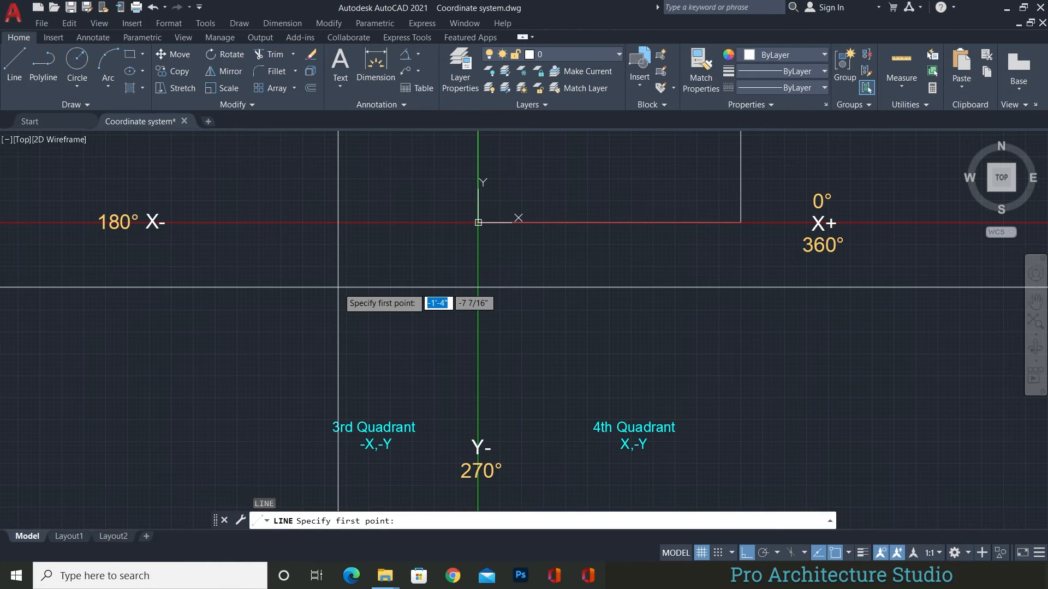
pyautogui.write('0,0')
pyautogui.press('Return')
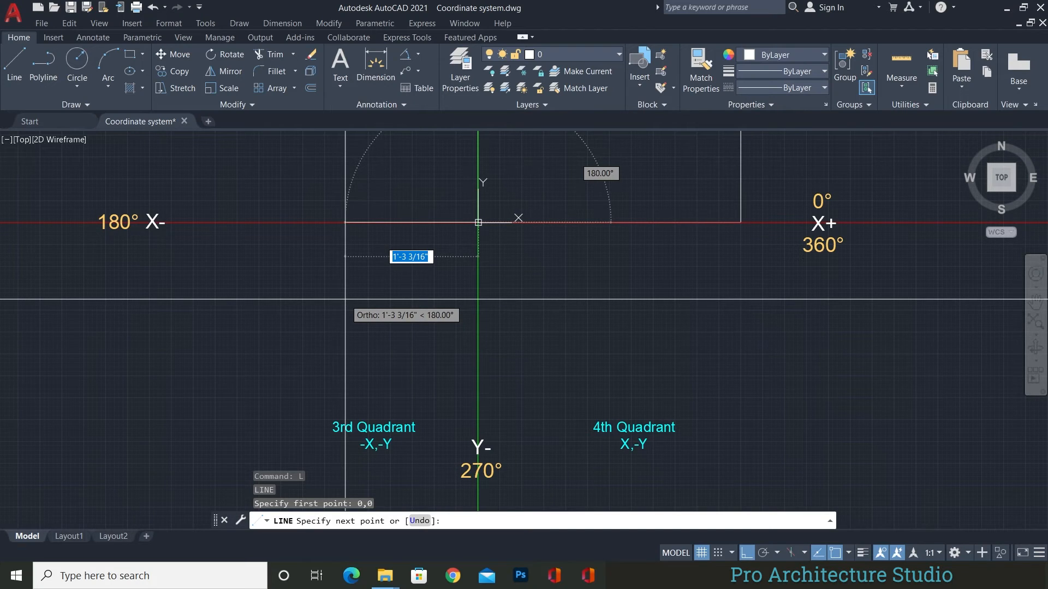
pyautogui.write('@')
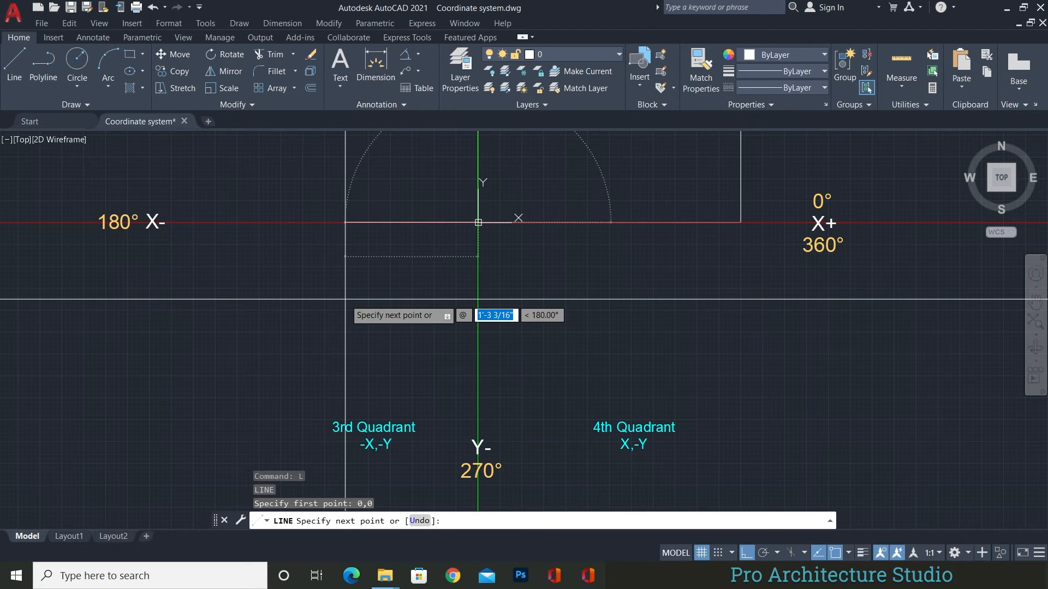
pyautogui.write('-30')
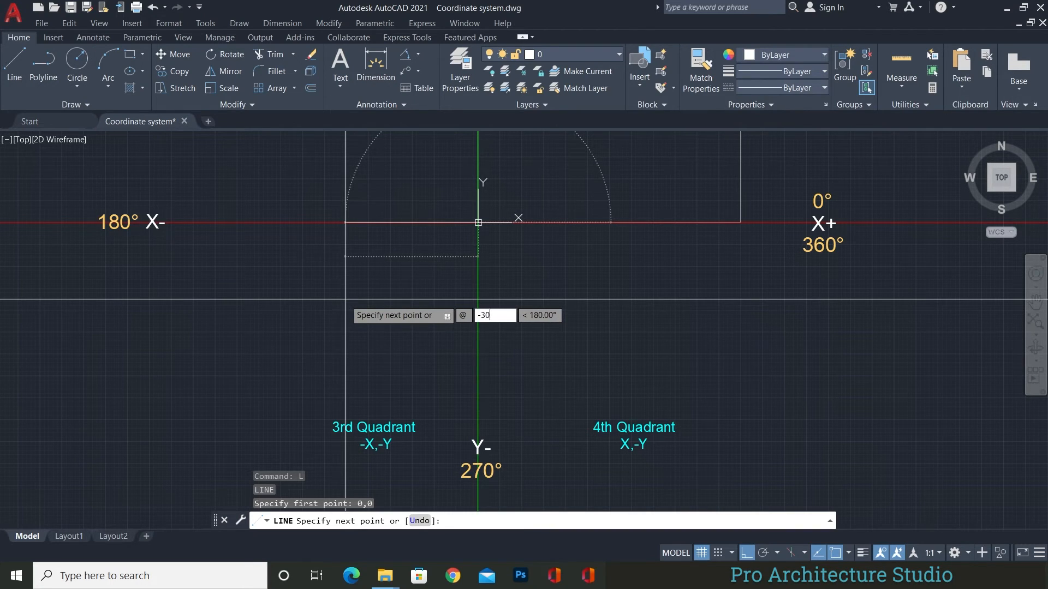
pyautogui.press('Tab')
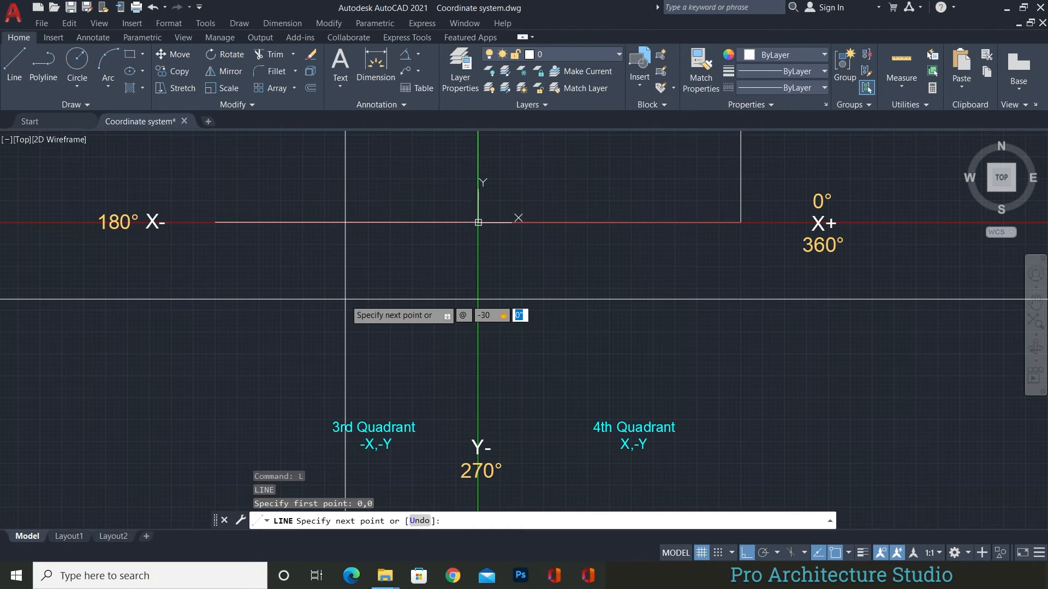
pyautogui.press('Return')
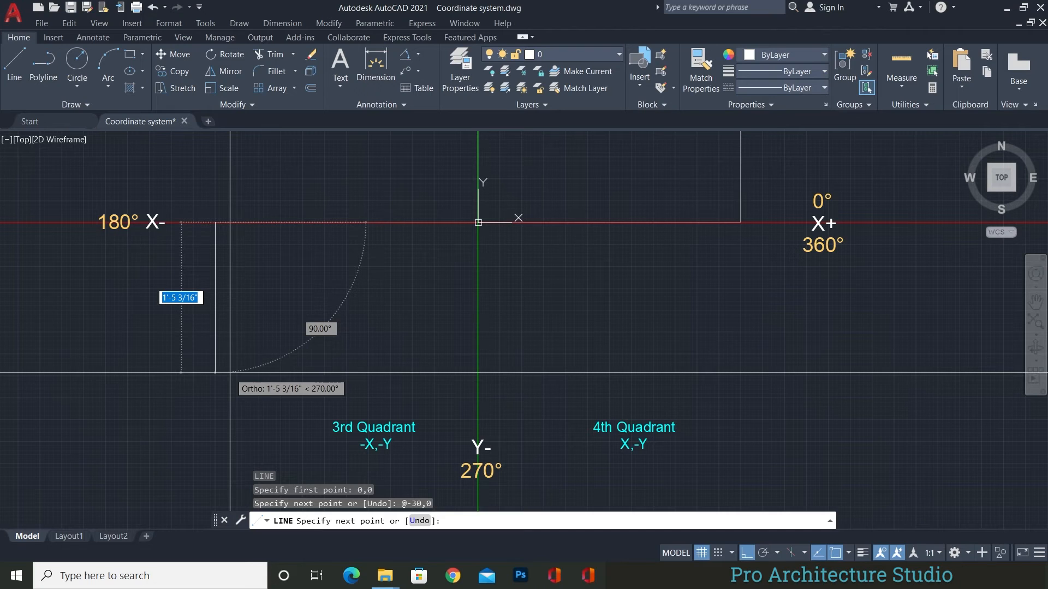
# Step: Continue the line downward in the third quadrant to the relative point @0,-20
pyautogui.press('F8')
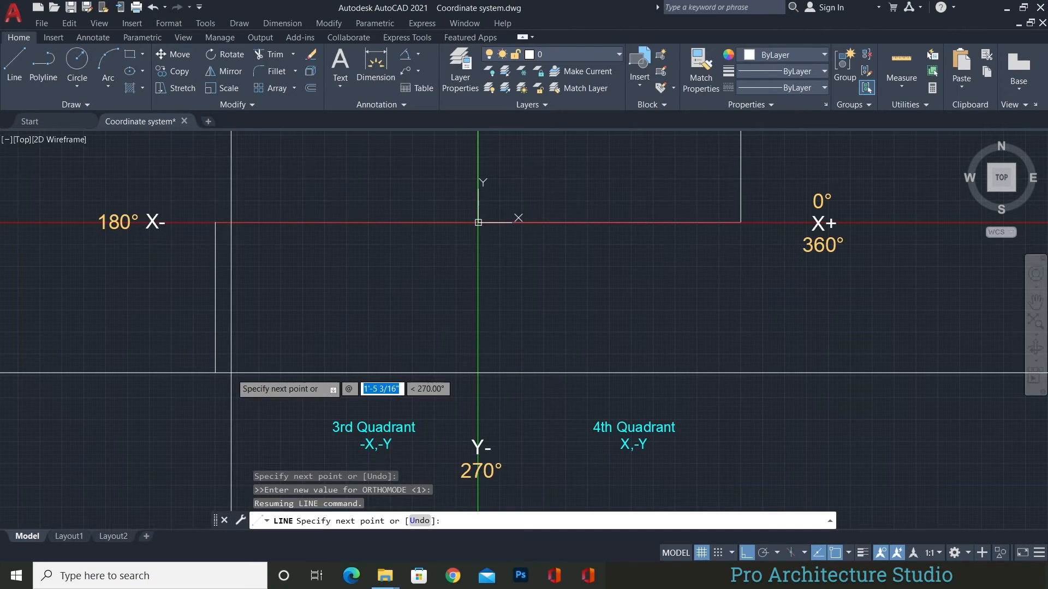
pyautogui.write('0')
pyautogui.press('Tab')
pyautogui.write('-20')
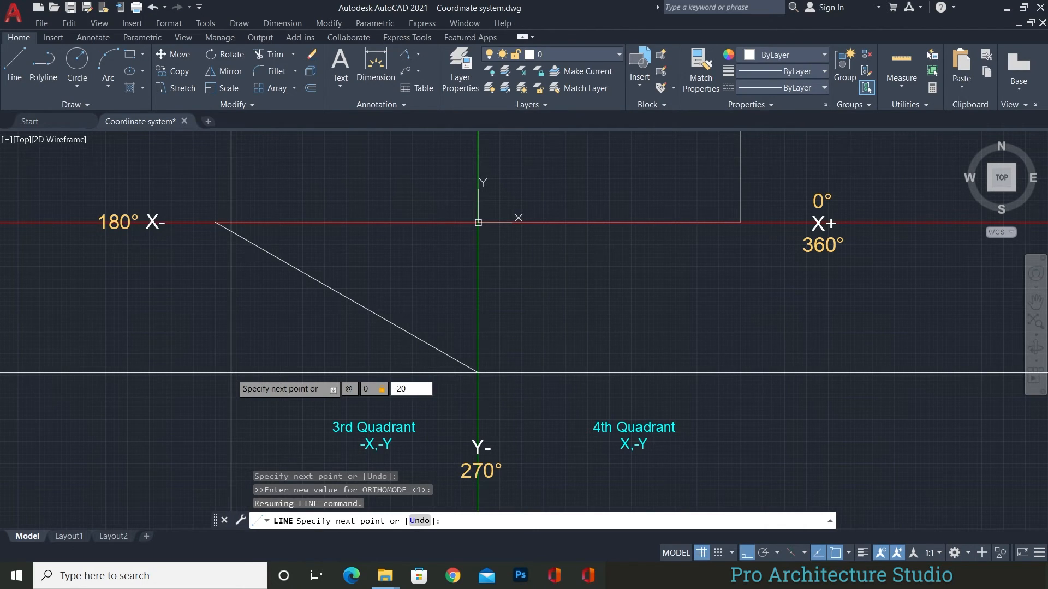
pyautogui.press('Return')
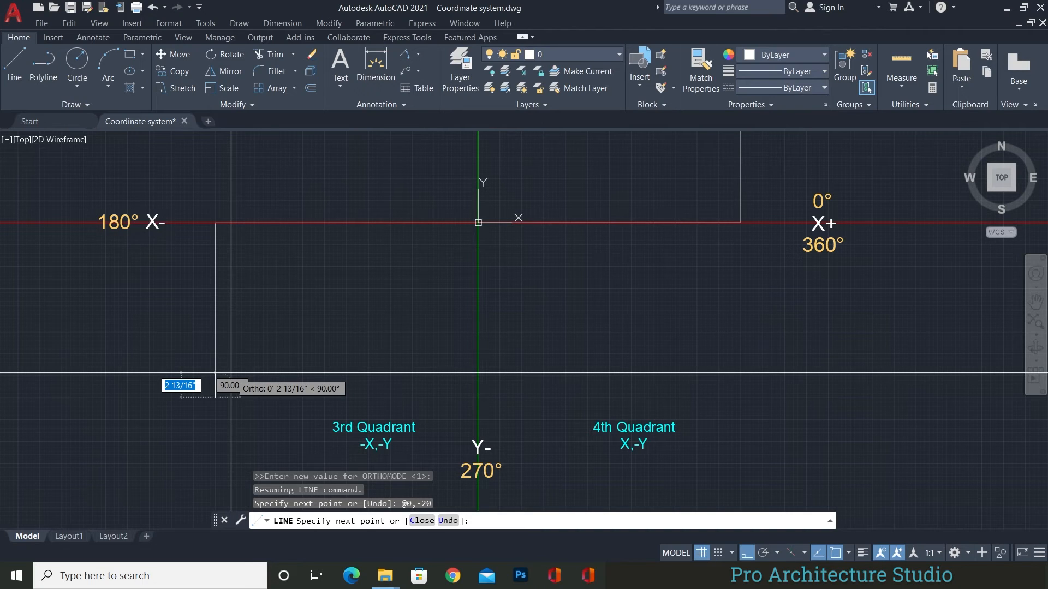
pyautogui.write('@30')
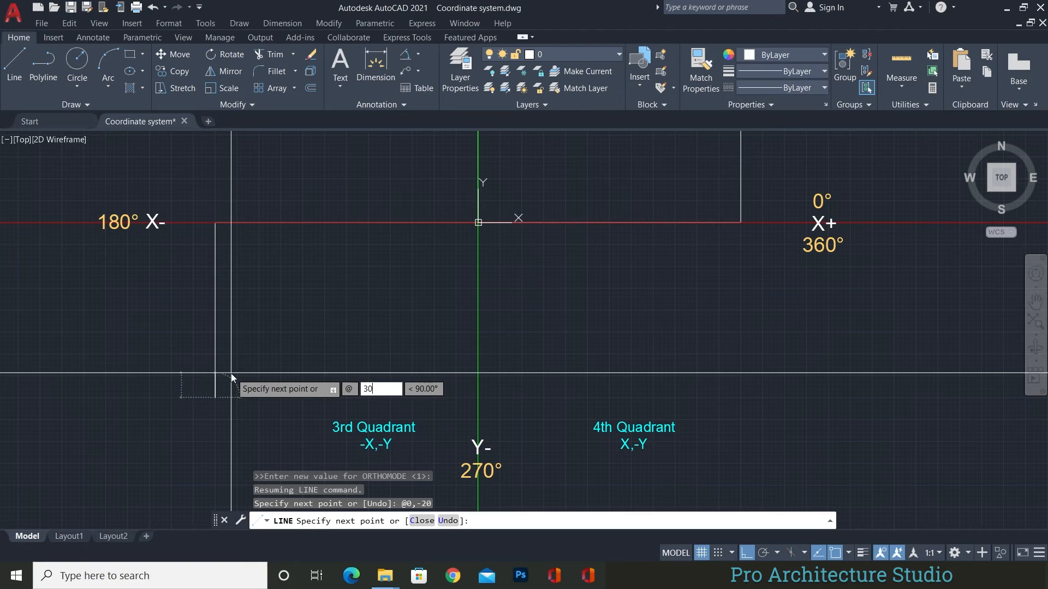
pyautogui.write(',0')
pyautogui.press('Return')
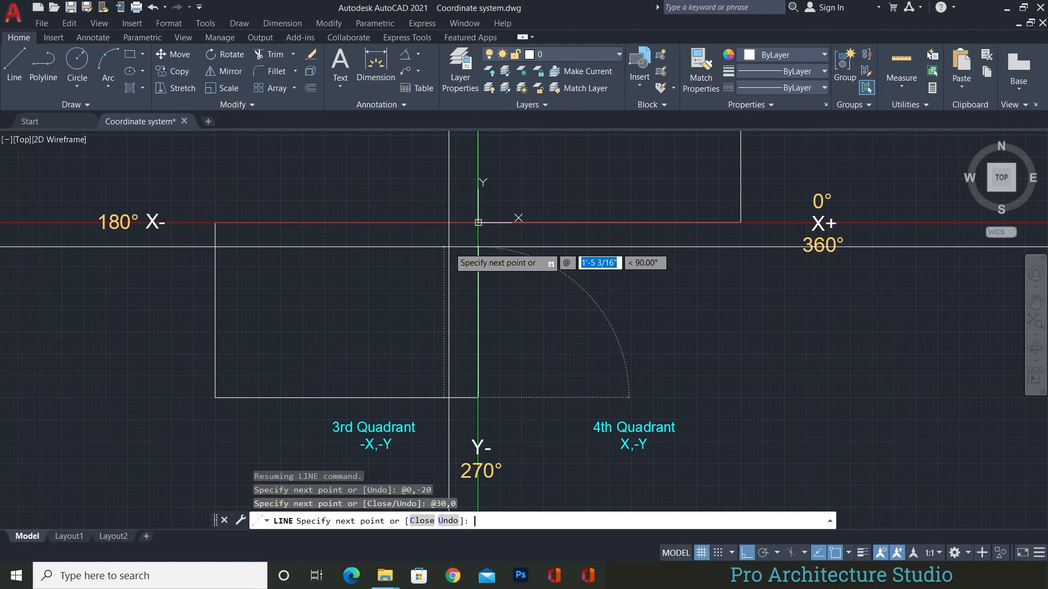
# Step: Close the third-quadrant rectangle at the origin with the relative point @0,20 and end the line
pyautogui.write('0,')
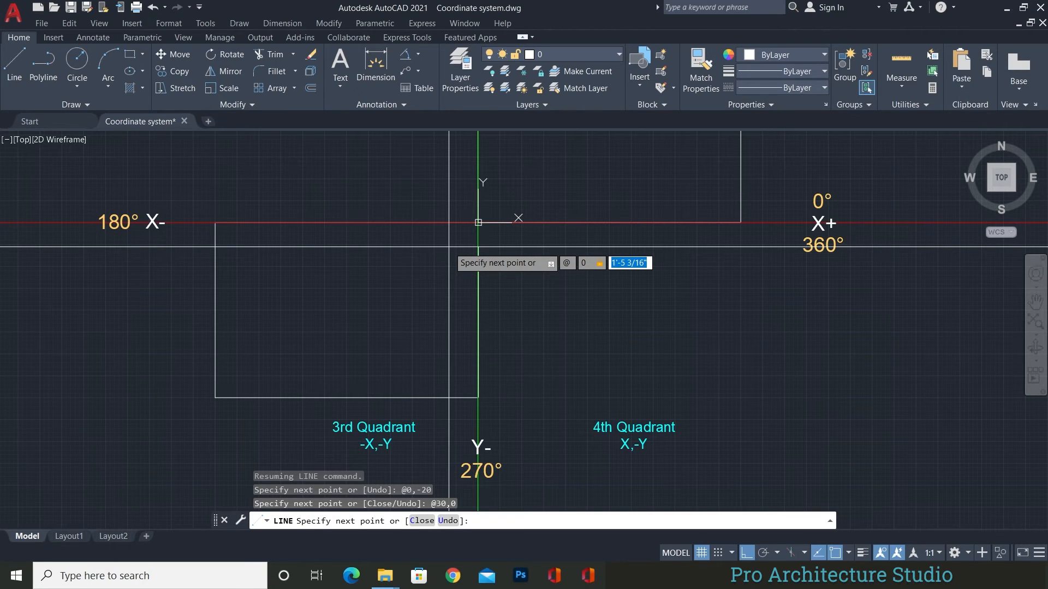
pyautogui.write('20')
pyautogui.press('Return')
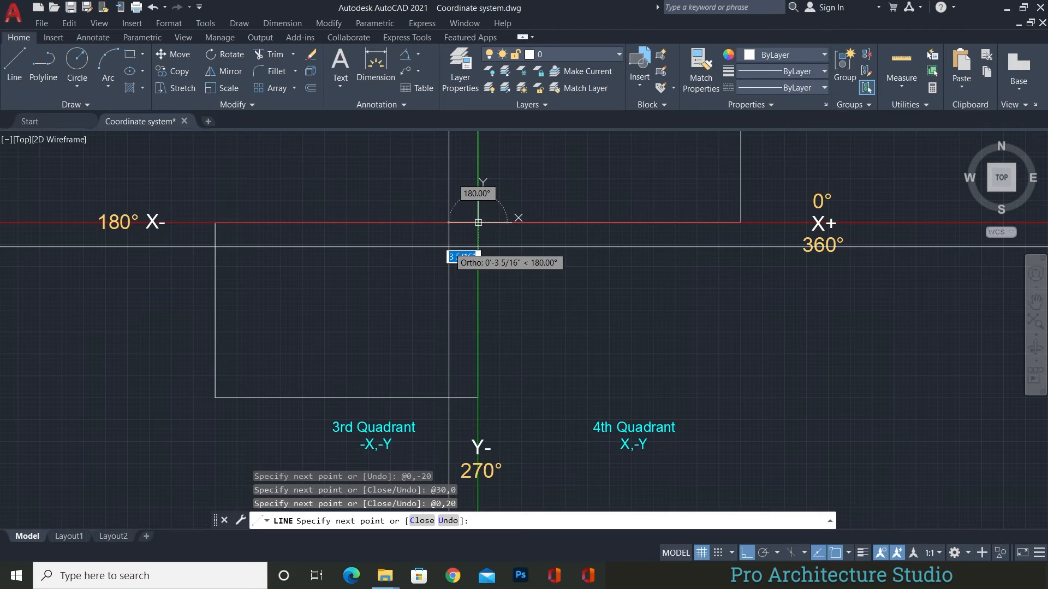
pyautogui.press('Escape')
pyautogui.press('Escape')
pyautogui.press('Escape')
pyautogui.scroll(-4, 449, 247)
pyautogui.scroll(2, 464, 144)
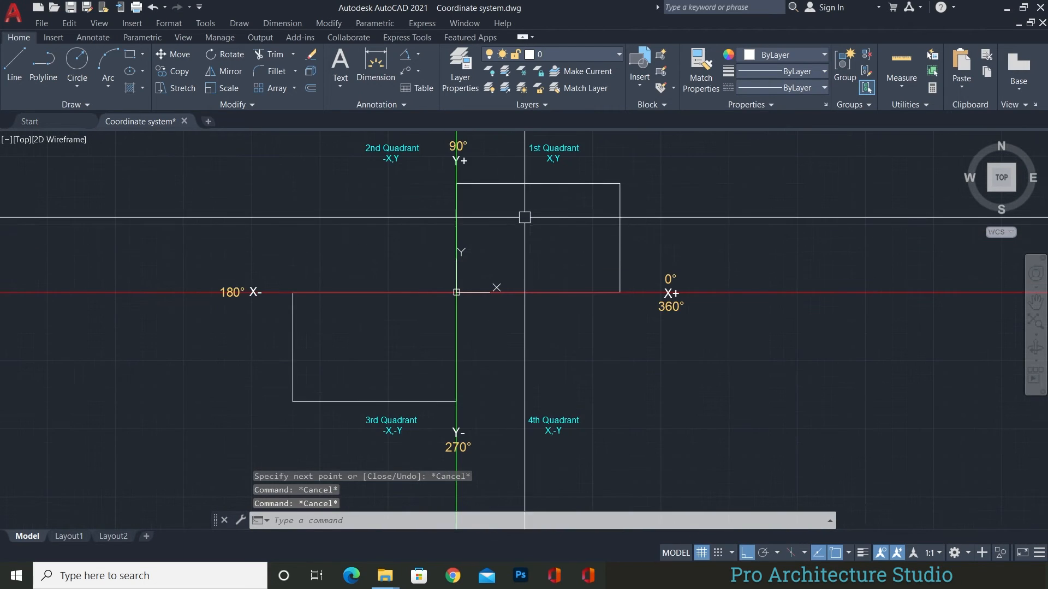
# Step: Erase the rectangles made of lines in the third and first quadrants
pyautogui.click(643, 173)
pyautogui.click(595, 204)
pyautogui.press('Escape')
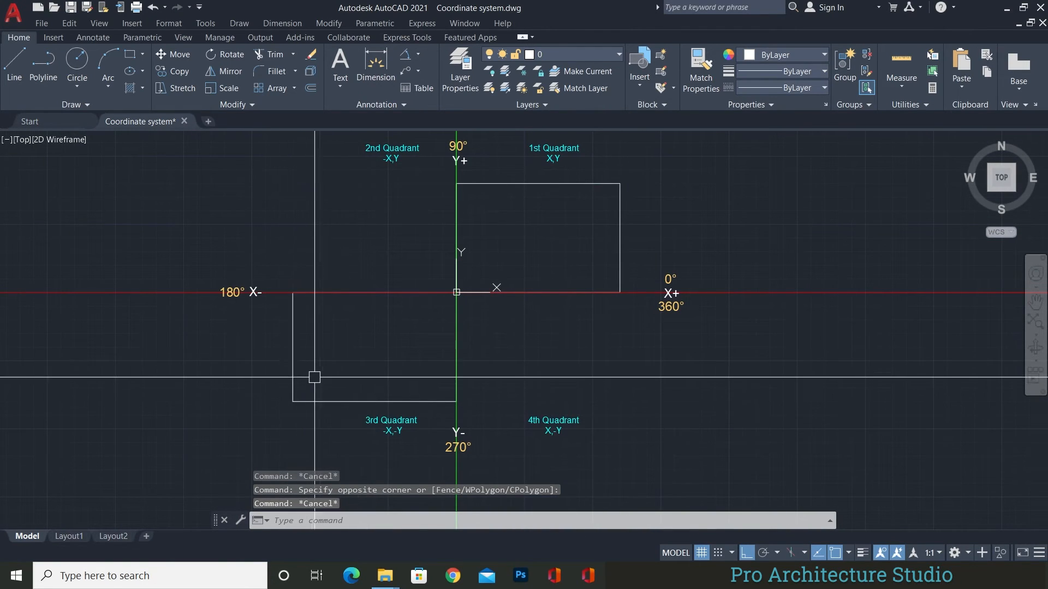
pyautogui.click(266, 409)
pyautogui.click(459, 285)
pyautogui.write('e')
pyautogui.press('Return')
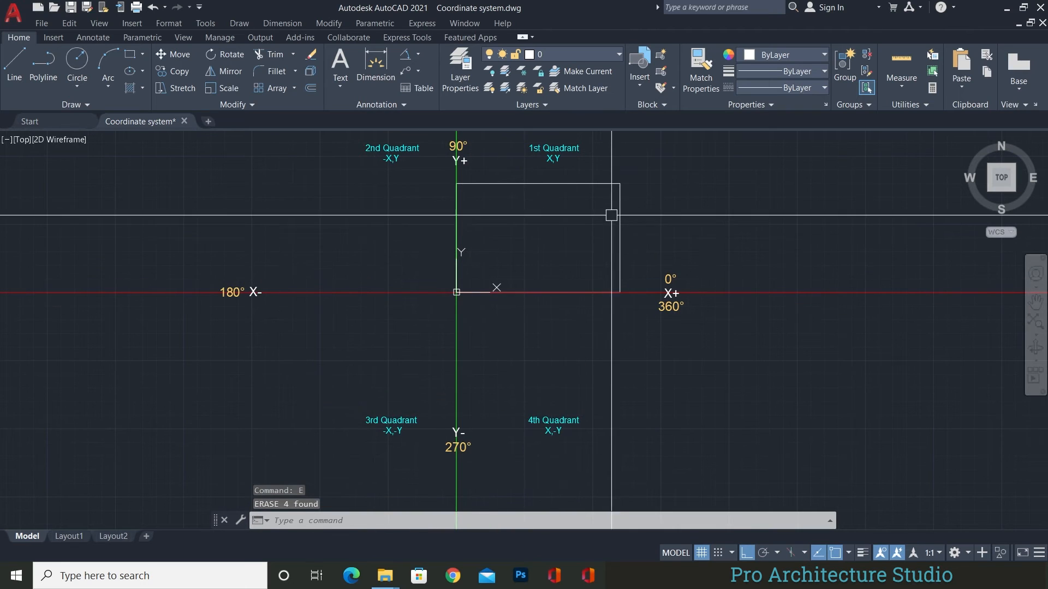
pyautogui.moveTo(521, 281); pyautogui.dragTo(412, 357, button='middle')
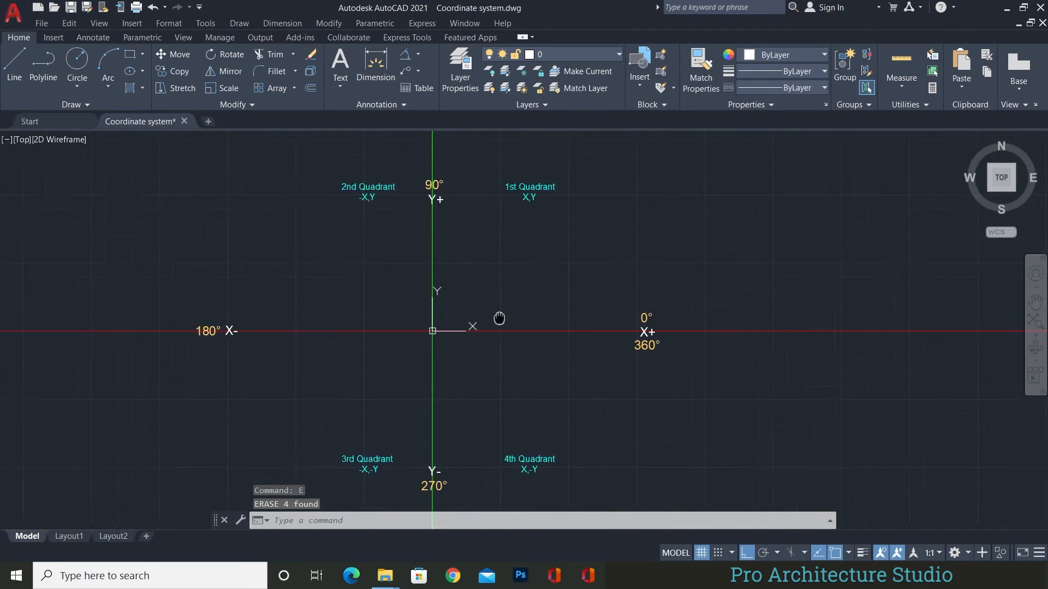
pyautogui.scroll(2, 511, 315)
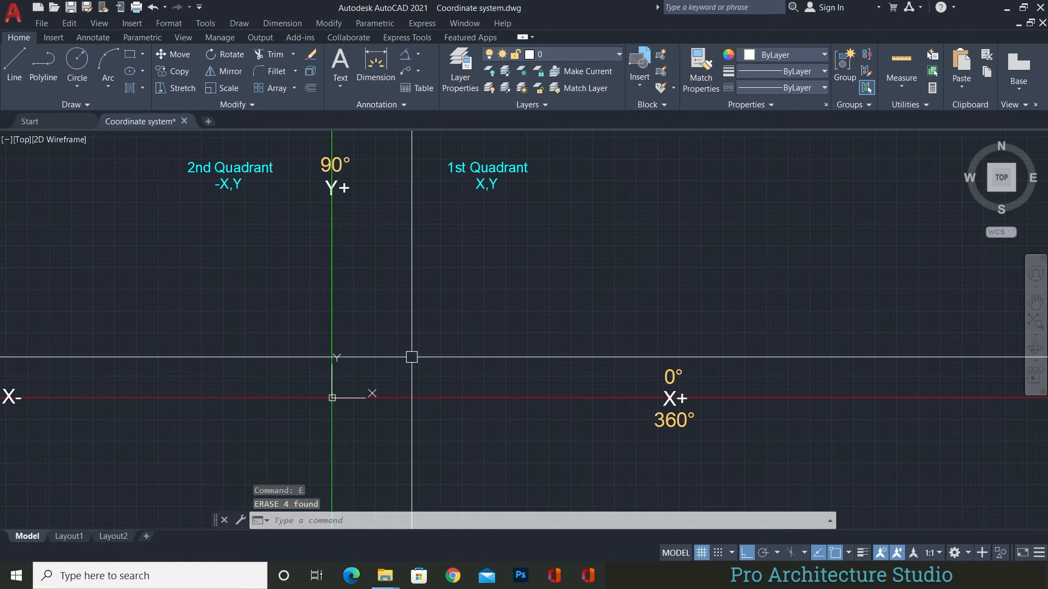
pyautogui.press('Escape')
pyautogui.press('Escape')
pyautogui.press('Escape')
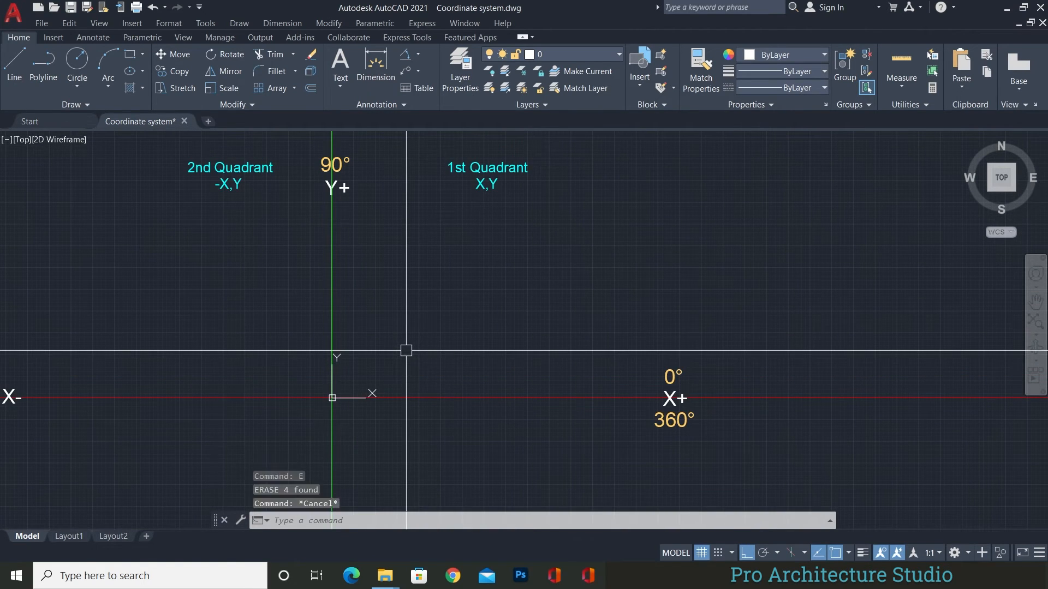
pyautogui.write('rec')
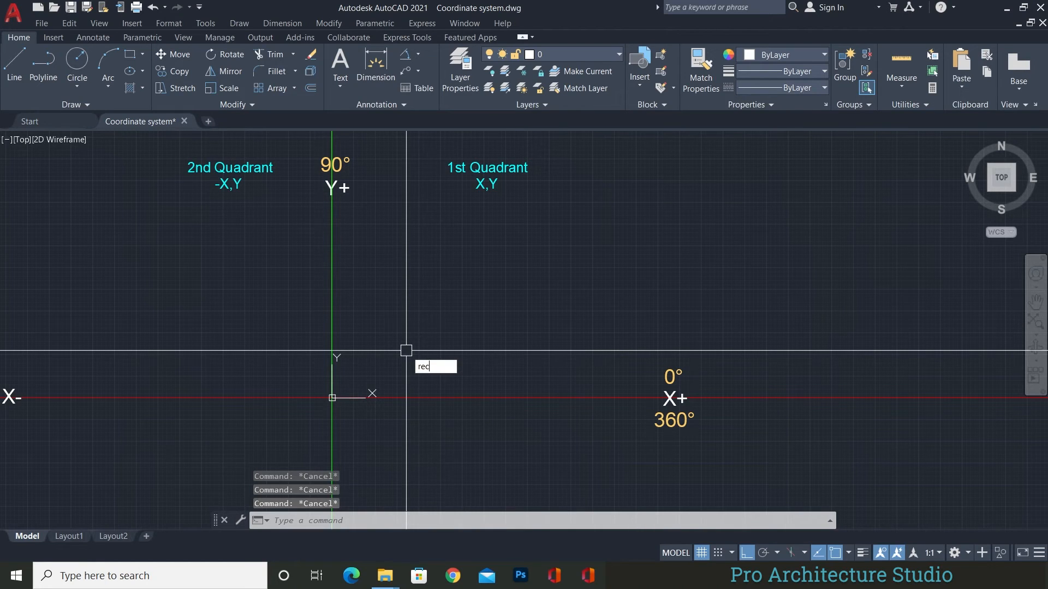
pyautogui.press('Return')
pyautogui.write('0,0')
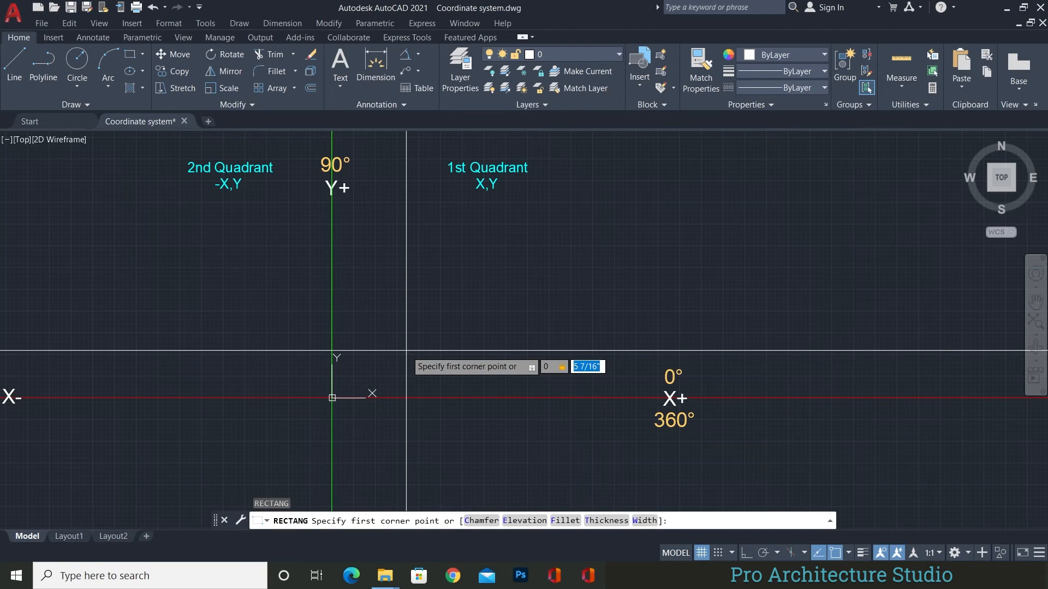
pyautogui.press('Return')
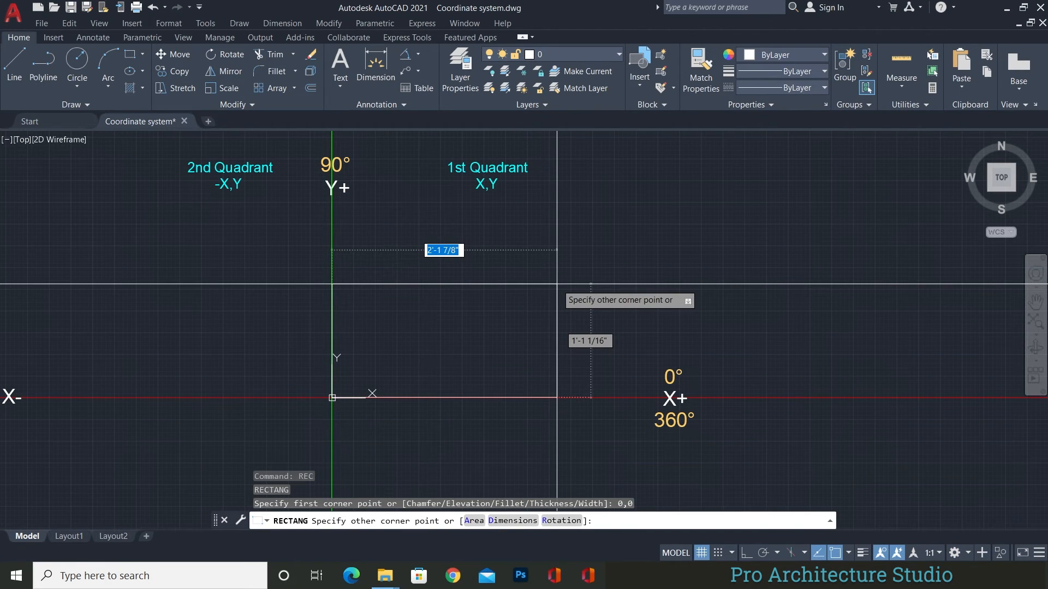
pyautogui.write('@')
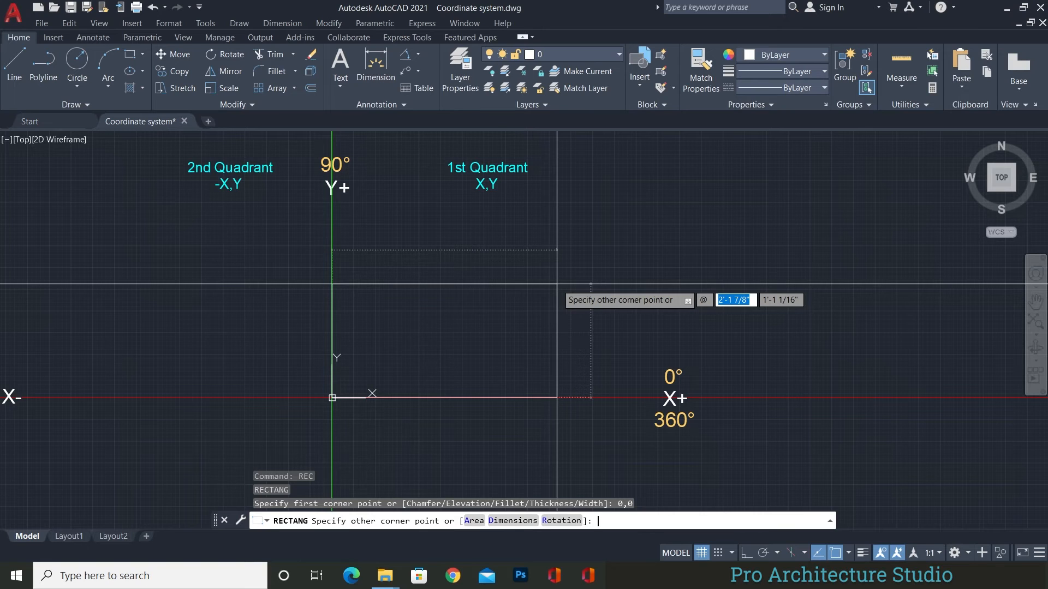
pyautogui.write('30')
pyautogui.write('20')
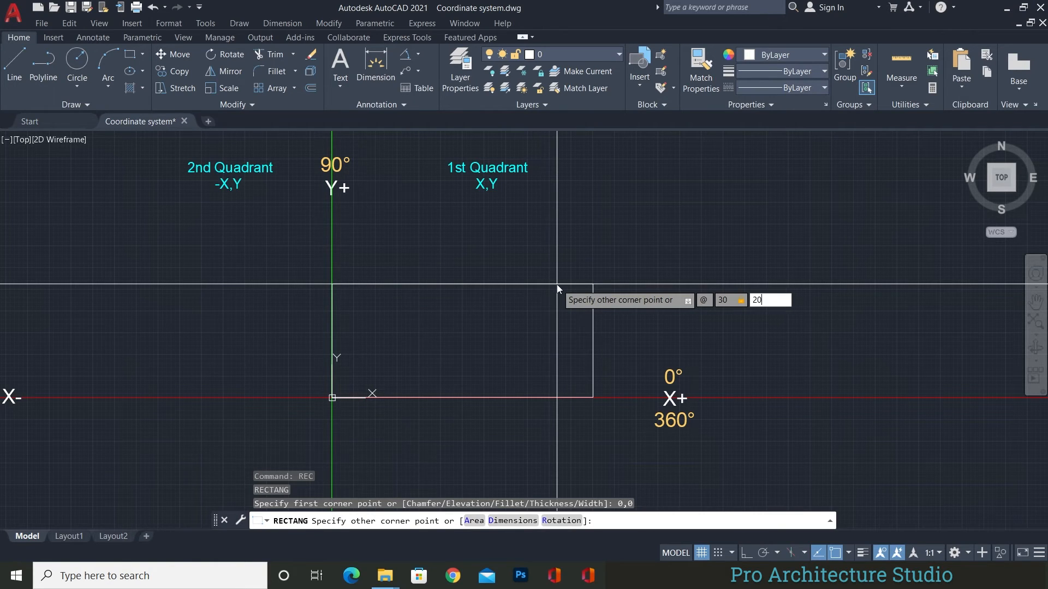
pyautogui.press('Return')
# Step: Select the first-quadrant rectangle and erase it
pyautogui.click(613, 218)
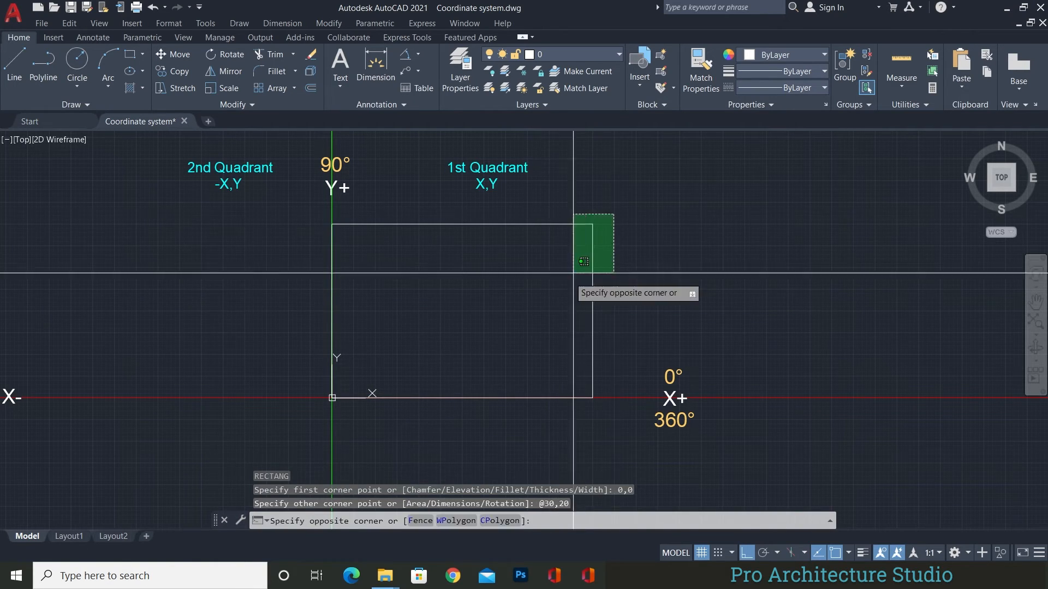
pyautogui.click(429, 320)
pyautogui.press('Escape')
pyautogui.click(610, 249)
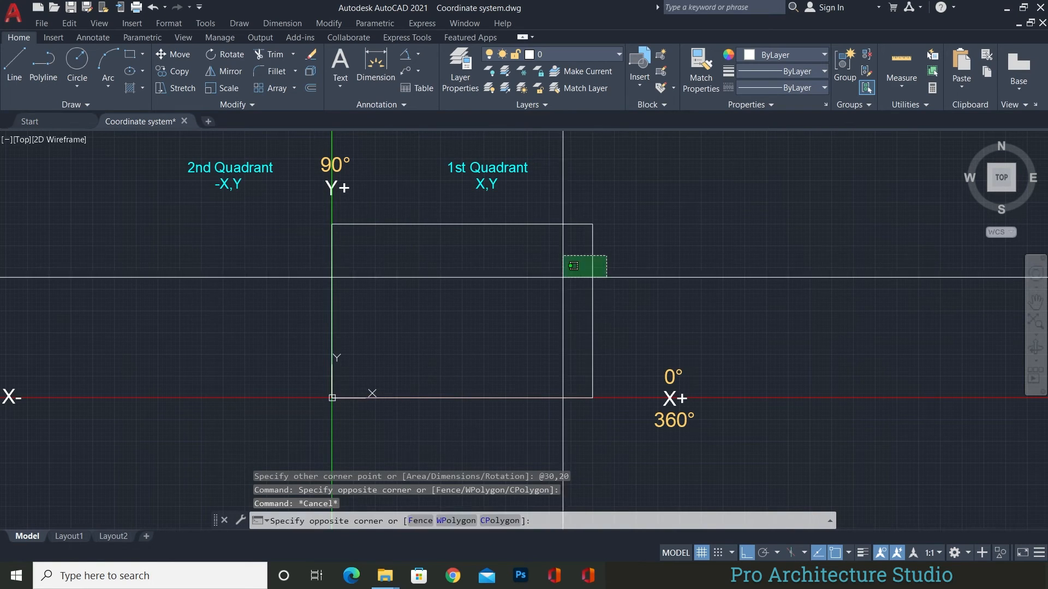
pyautogui.click(565, 274)
pyautogui.write('e')
pyautogui.press('Return')
# Step: Draw a rectangle in the third quadrant with the Rectangle command from 0,0 to the relative corner @-30,-20
pyautogui.moveTo(196, 459); pyautogui.dragTo(288, 346, button='middle')
pyautogui.moveTo(375, 339); pyautogui.dragTo(487, 279, button='middle')
pyautogui.press('Escape')
pyautogui.press('Escape')
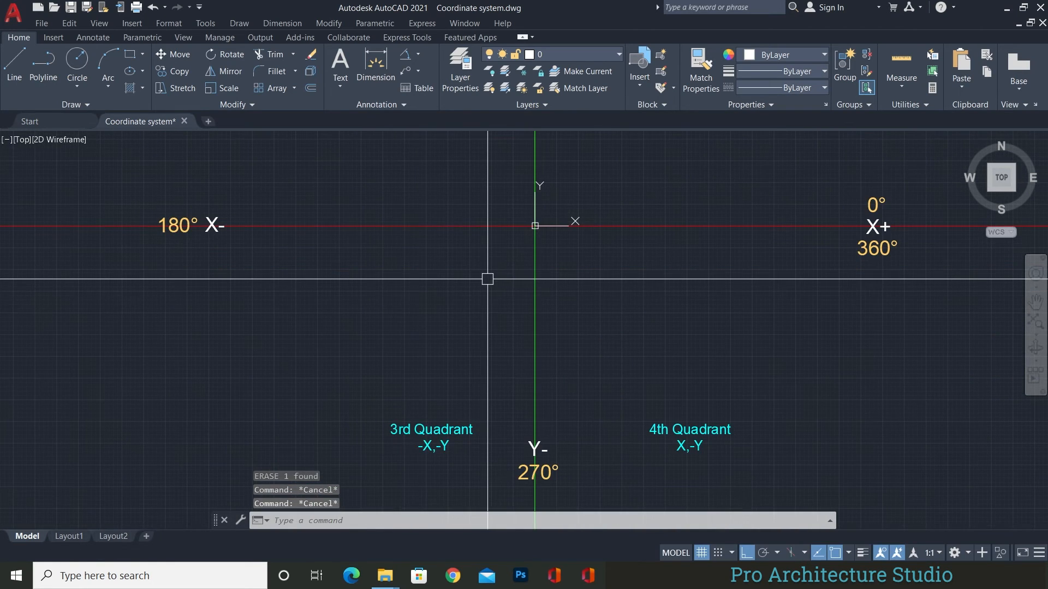
pyautogui.write('REC')
pyautogui.press('Return')
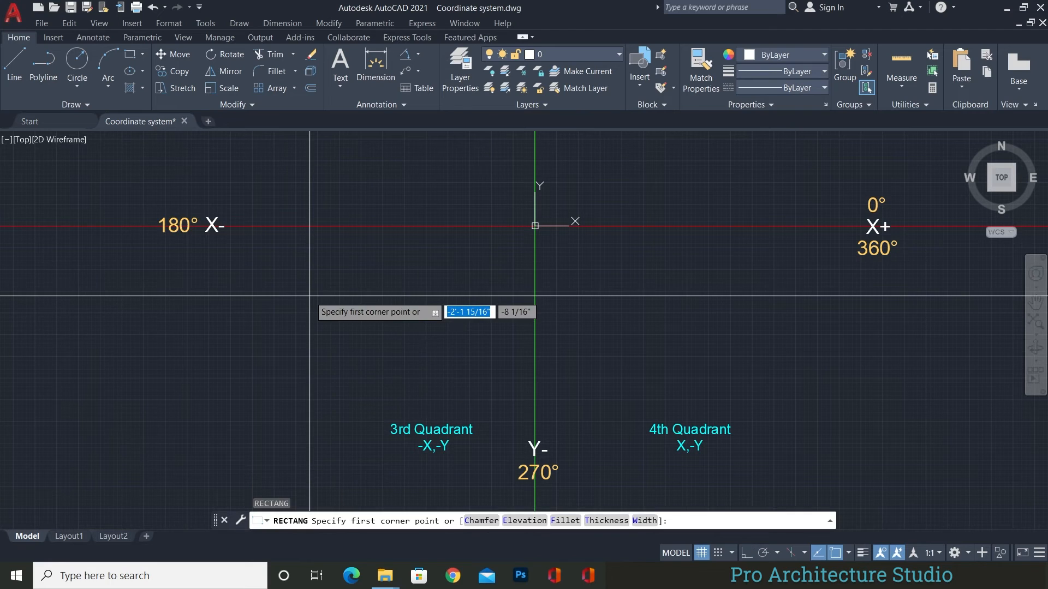
pyautogui.write('0,0')
pyautogui.press('Return')
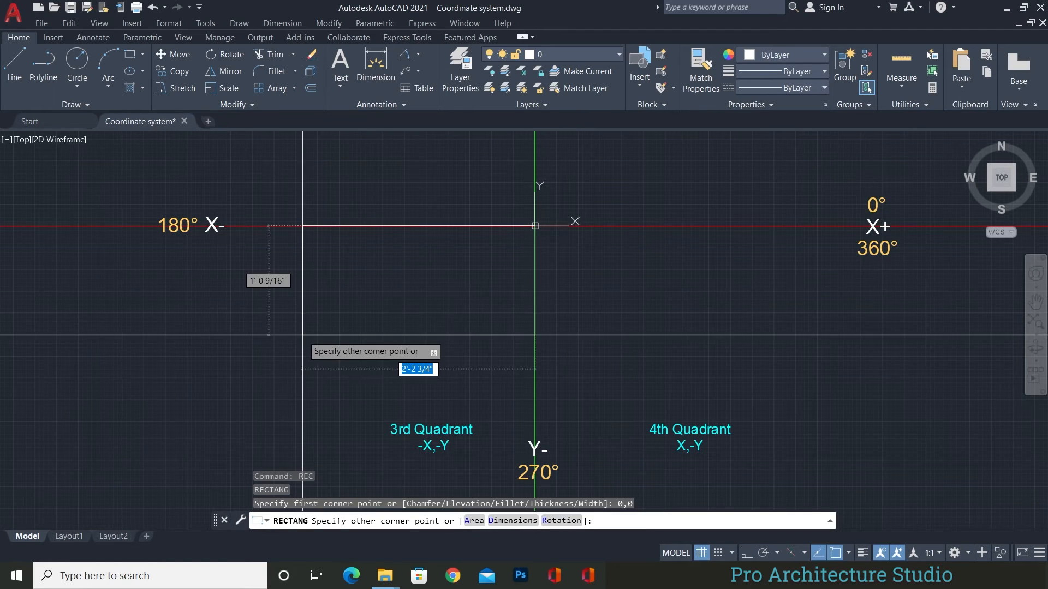
pyautogui.write('@')
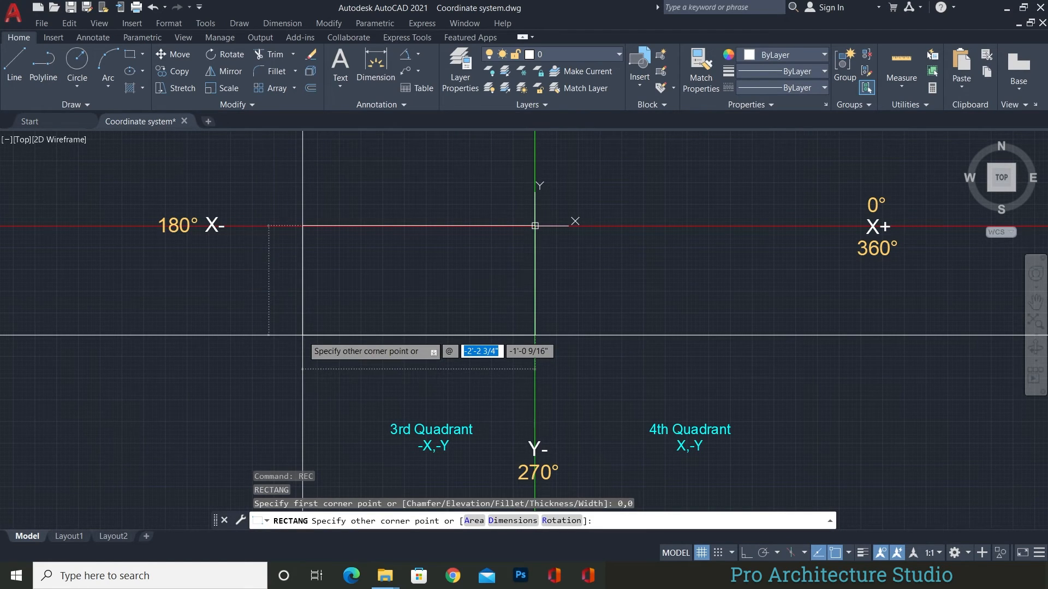
pyautogui.write('-30')
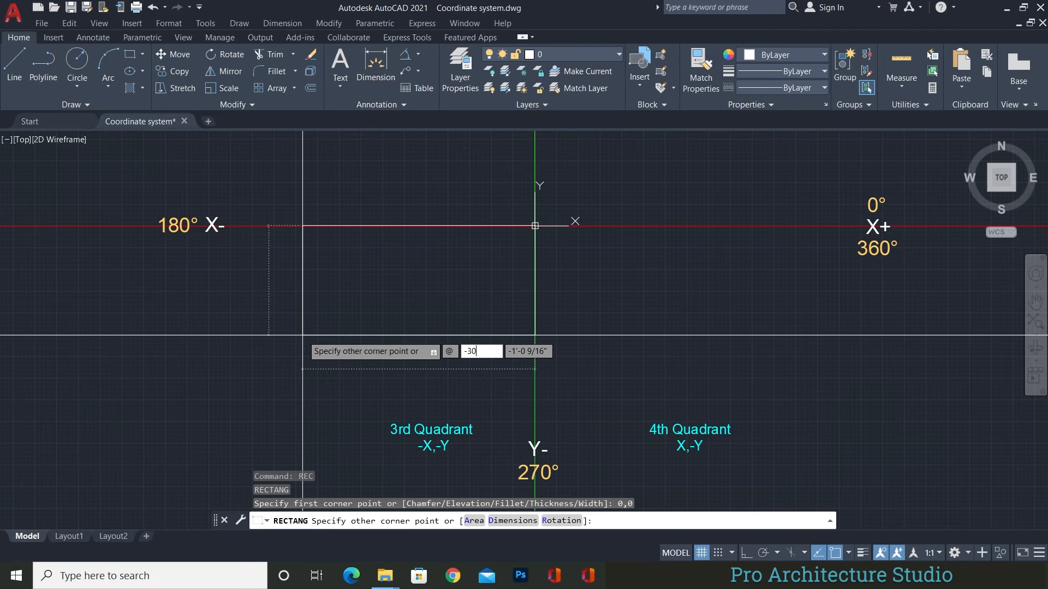
pyautogui.press('Tab')
pyautogui.write('-20')
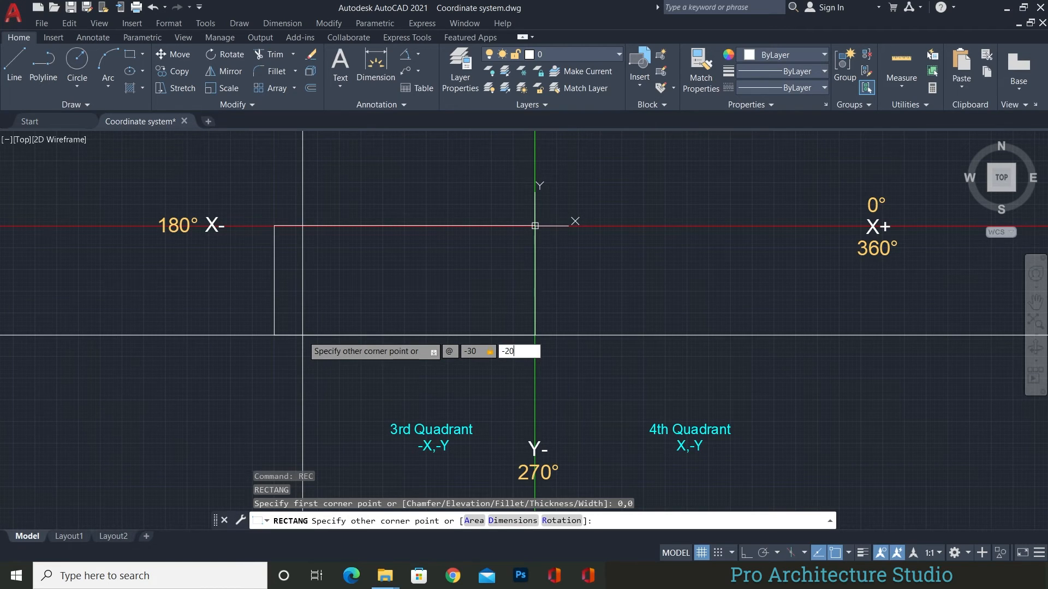
pyautogui.press('Return')
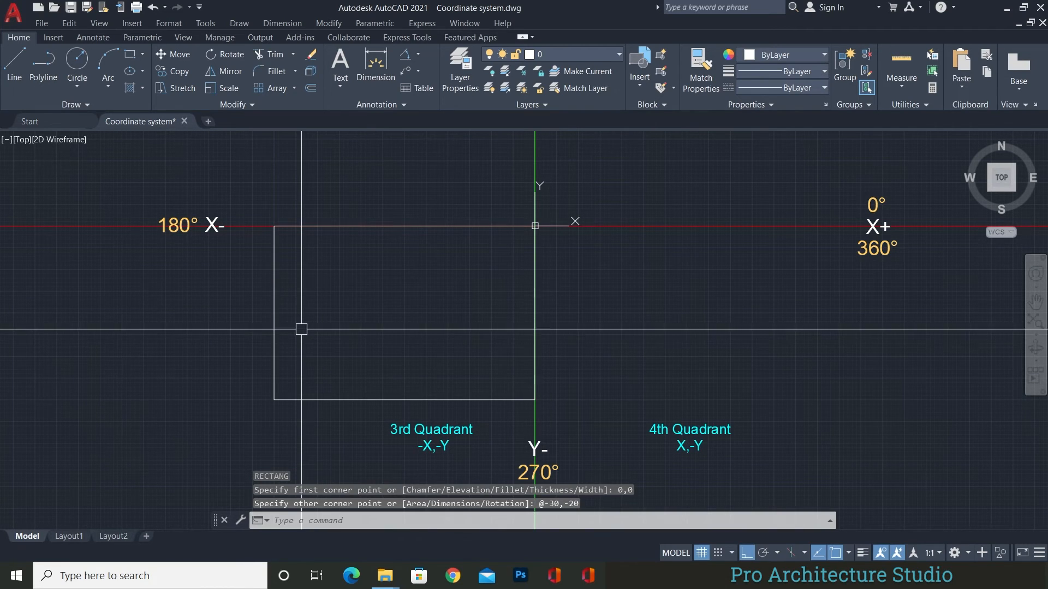
# Step: Select the rectangle in the third quadrant and erase it
pyautogui.moveTo(281, 262); pyautogui.dragTo(201, 316)
pyautogui.write('e')
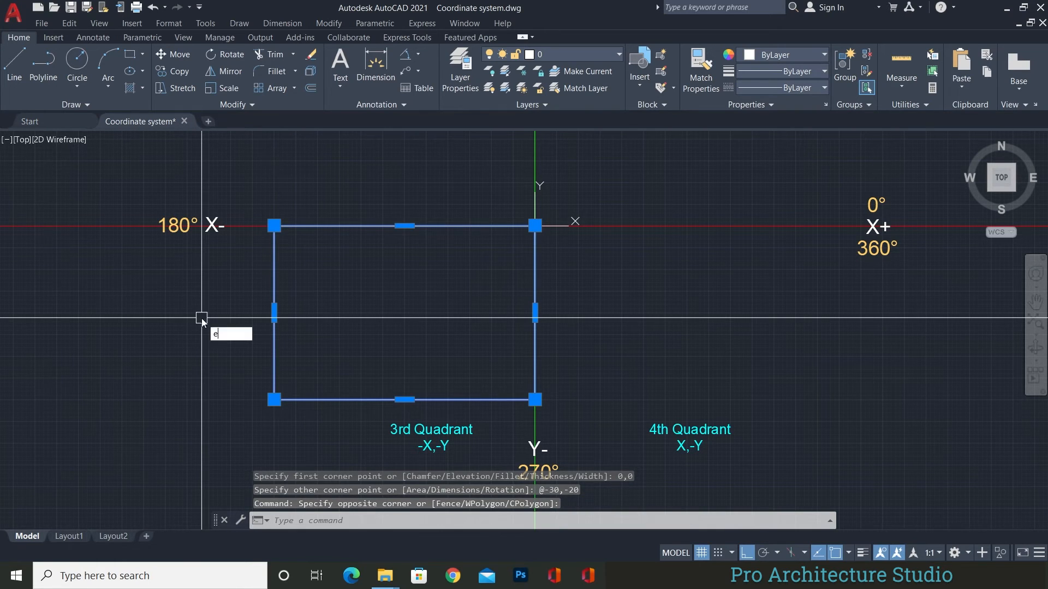
pyautogui.press('Return')
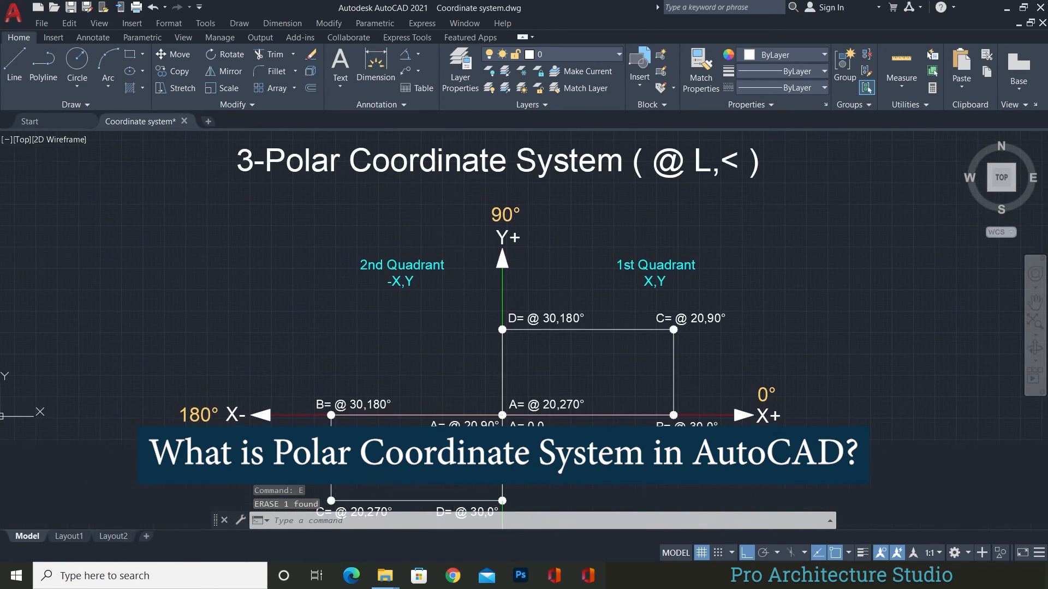
# Step: Examine the polar coordinate system diagram, checking its axis angles and the polar labels of first-quadrant points A and B
pyautogui.scroll(-3, 491, 218)
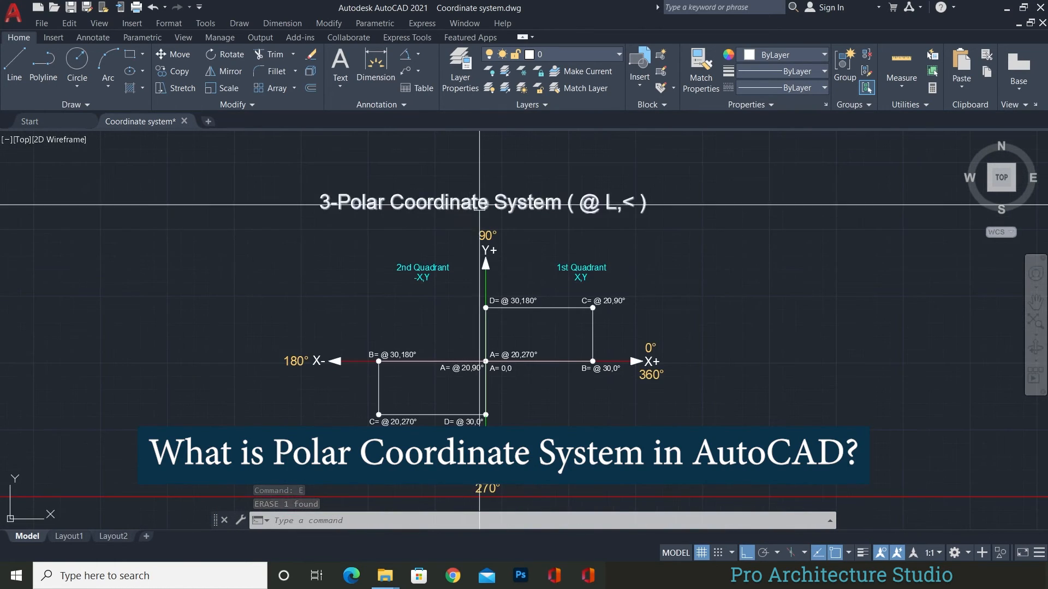
pyautogui.scroll(2, 479, 209)
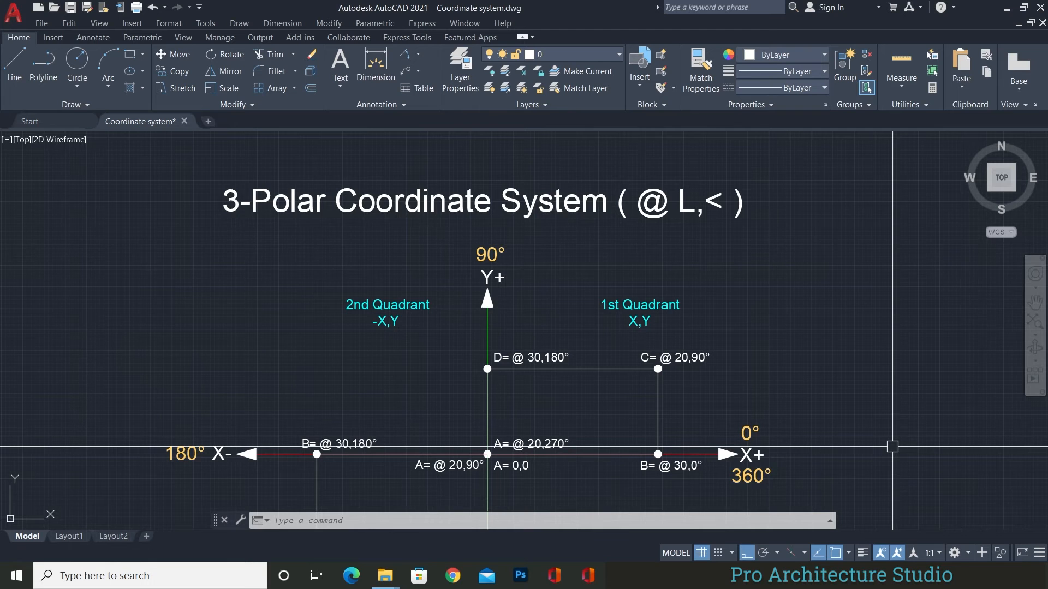
pyautogui.moveTo(761, 360); pyautogui.dragTo(748, 214, button='middle')
pyautogui.moveTo(516, 245); pyautogui.dragTo(529, 299, button='middle')
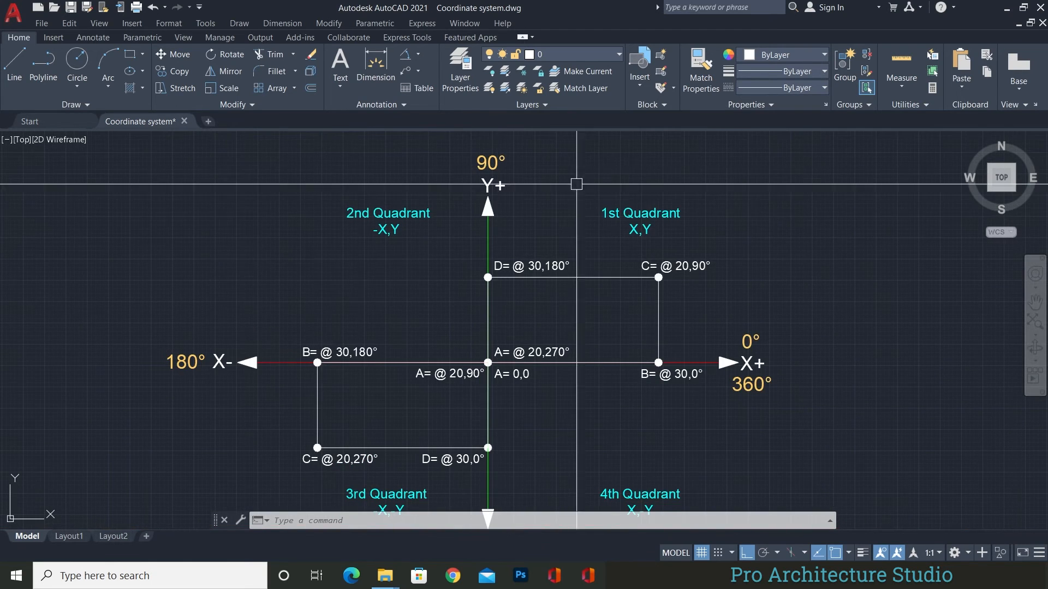
pyautogui.scroll(8, 489, 369)
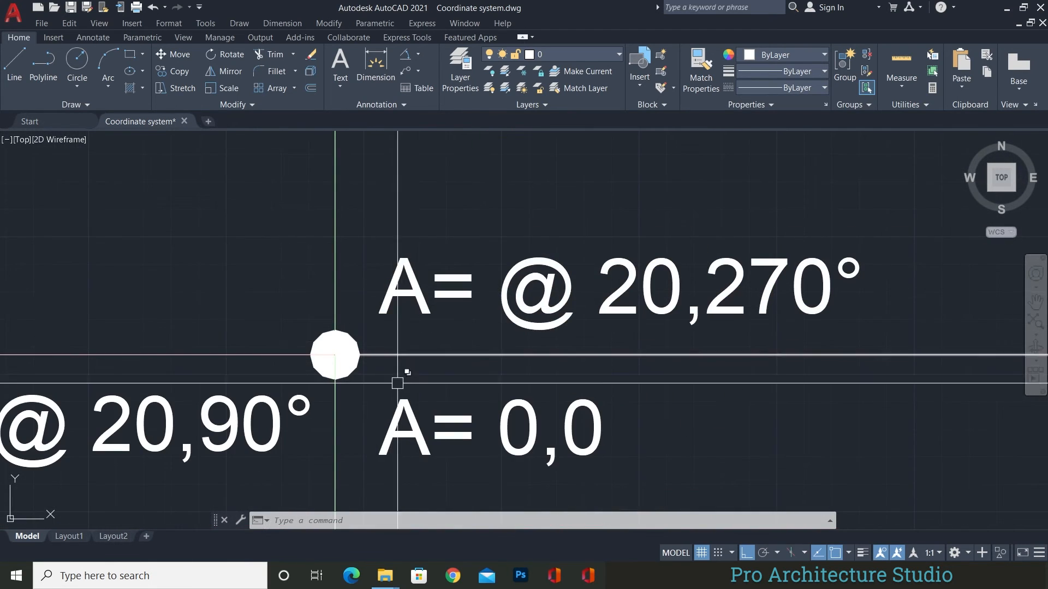
pyautogui.scroll(-2, 309, 344)
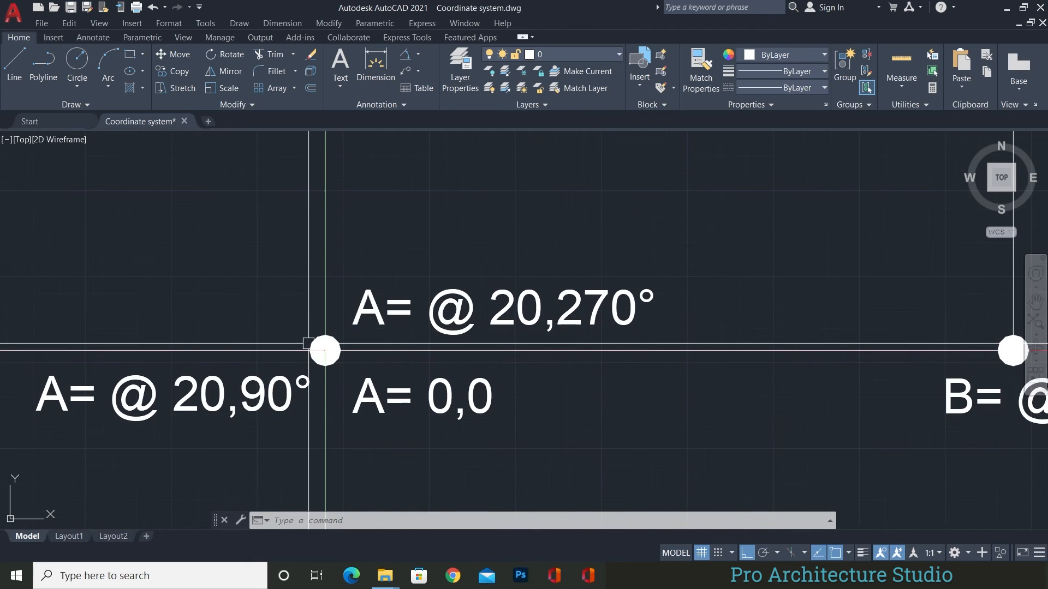
pyautogui.moveTo(409, 346); pyautogui.dragTo(171, 346, button='middle')
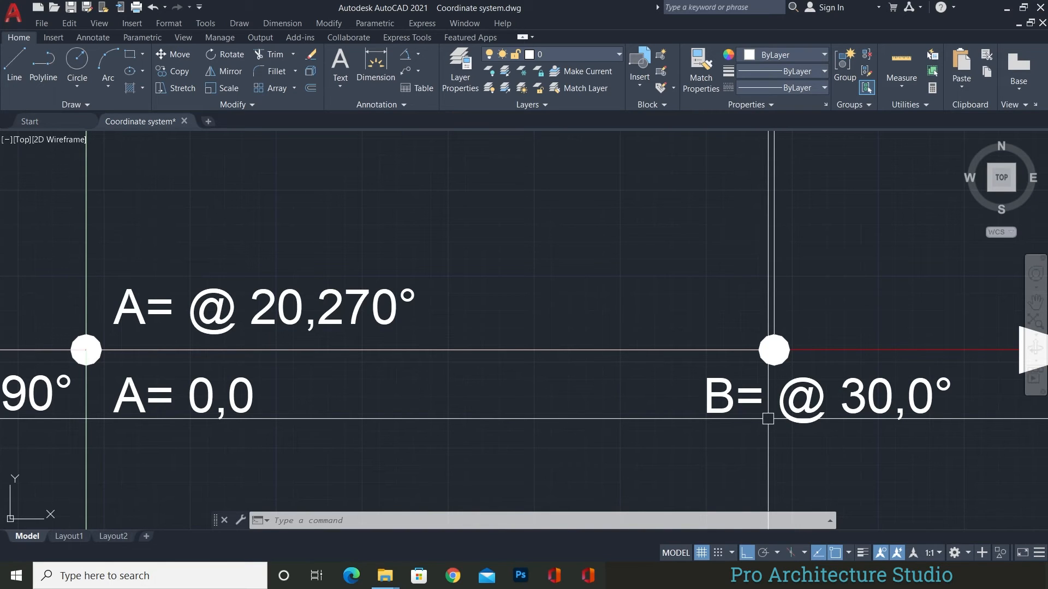
pyautogui.moveTo(729, 394); pyautogui.dragTo(642, 355, button='middle')
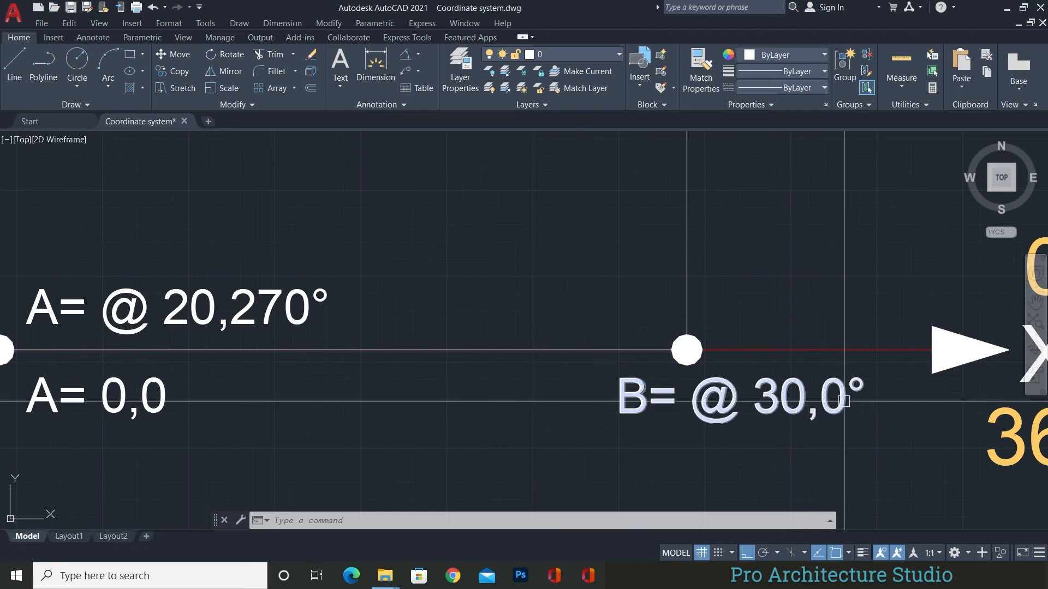
# Step: Examine the polar labels of points C and D on the first-quadrant rectangle, comparing their lengths and angles with the axes
pyautogui.moveTo(772, 145); pyautogui.dragTo(741, 522, button='middle')
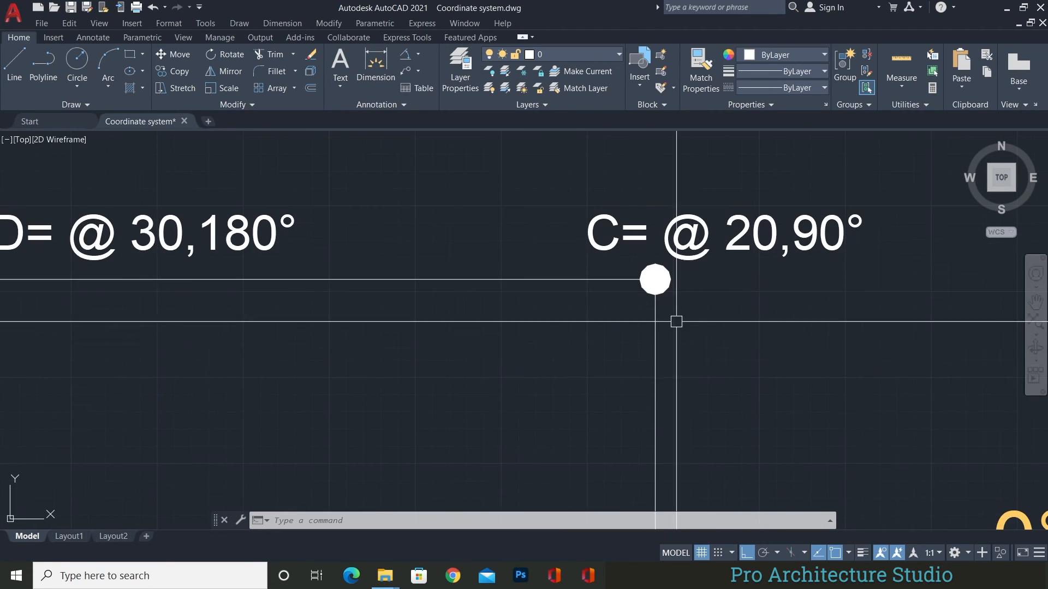
pyautogui.moveTo(710, 240); pyautogui.dragTo(635, 261, button='middle')
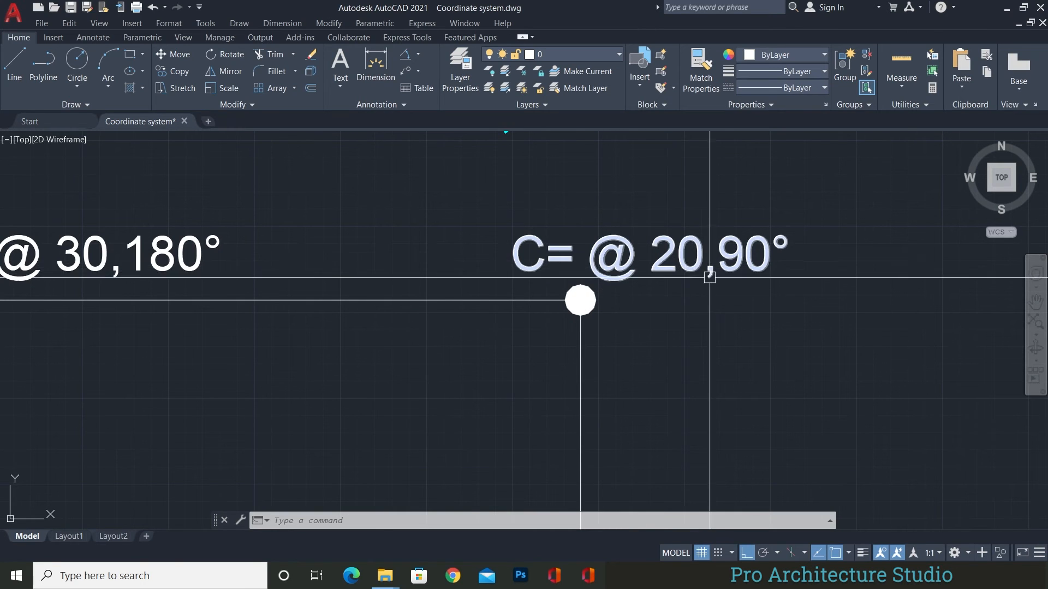
pyautogui.scroll(-3, 708, 276)
pyautogui.moveTo(507, 283); pyautogui.dragTo(536, 390, button='middle')
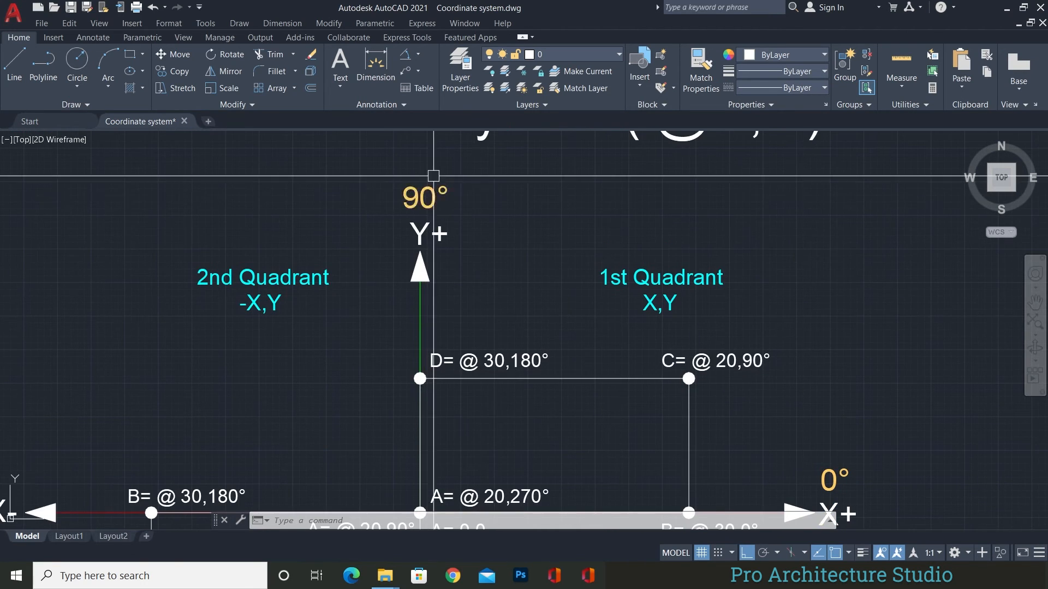
pyautogui.scroll(4, 786, 355)
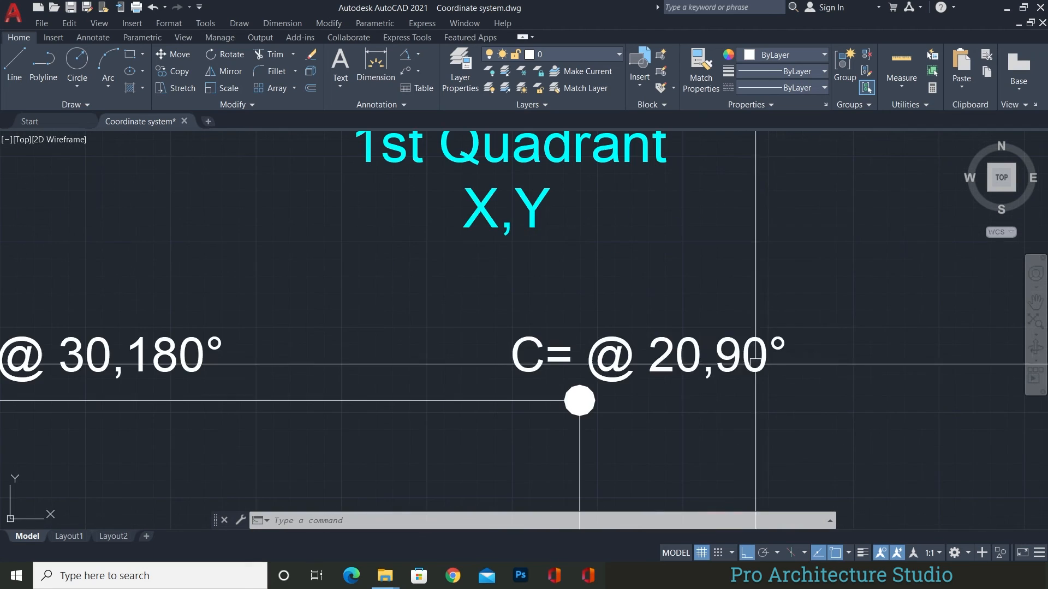
pyautogui.moveTo(428, 343); pyautogui.dragTo(488, 342, button='middle')
pyautogui.moveTo(293, 339); pyautogui.dragTo(727, 339, button='middle')
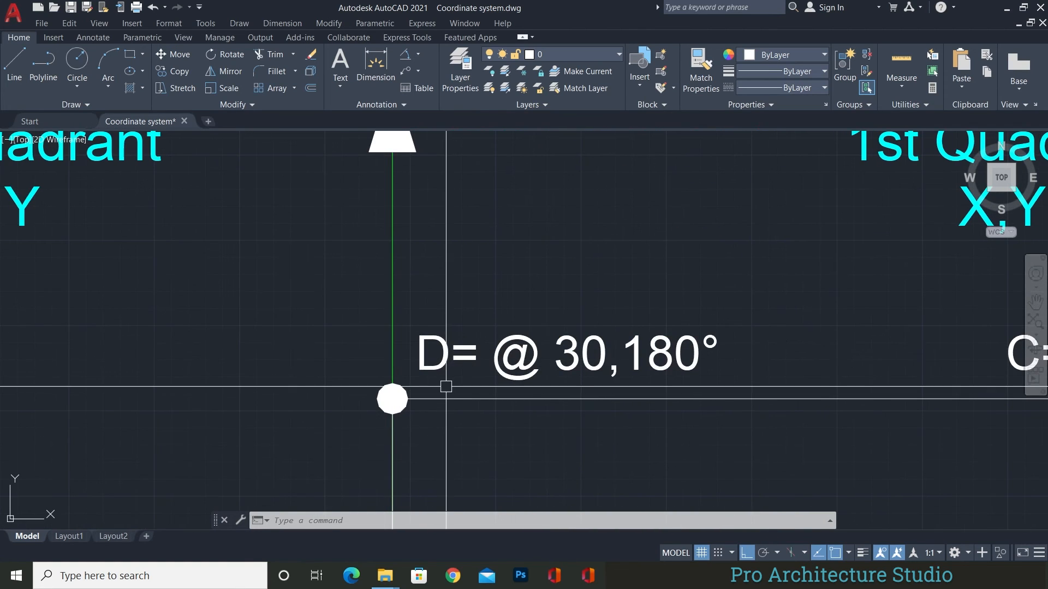
pyautogui.moveTo(445, 387)
pyautogui.mouseDown(button='middle')
pyautogui.moveTo(425, 405)
pyautogui.moveTo(398, 390)
pyautogui.mouseUp(button='middle')
pyautogui.scroll(-2, 397, 389)
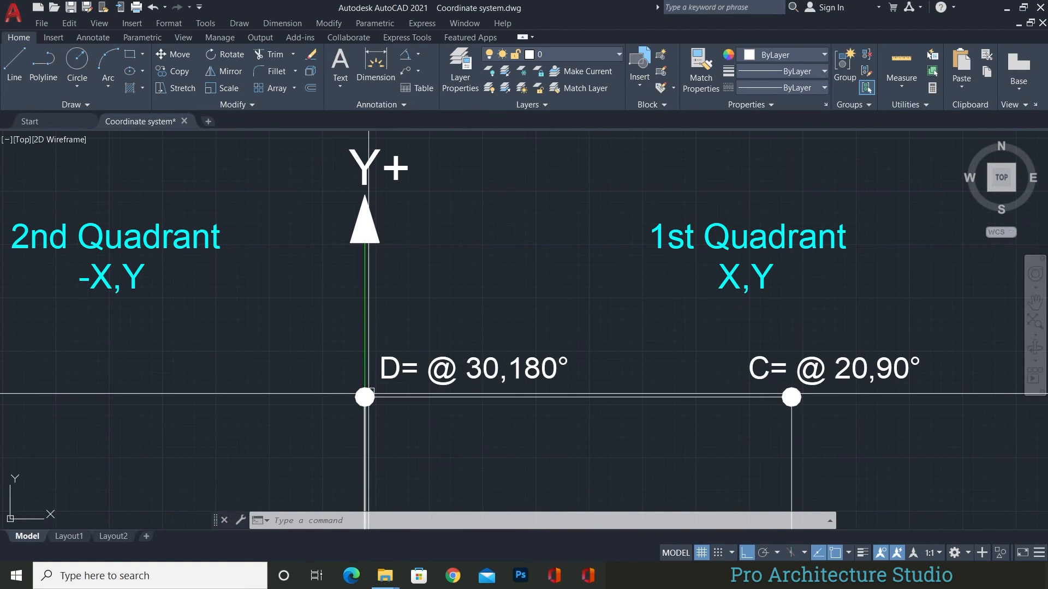
pyautogui.scroll(2, 459, 387)
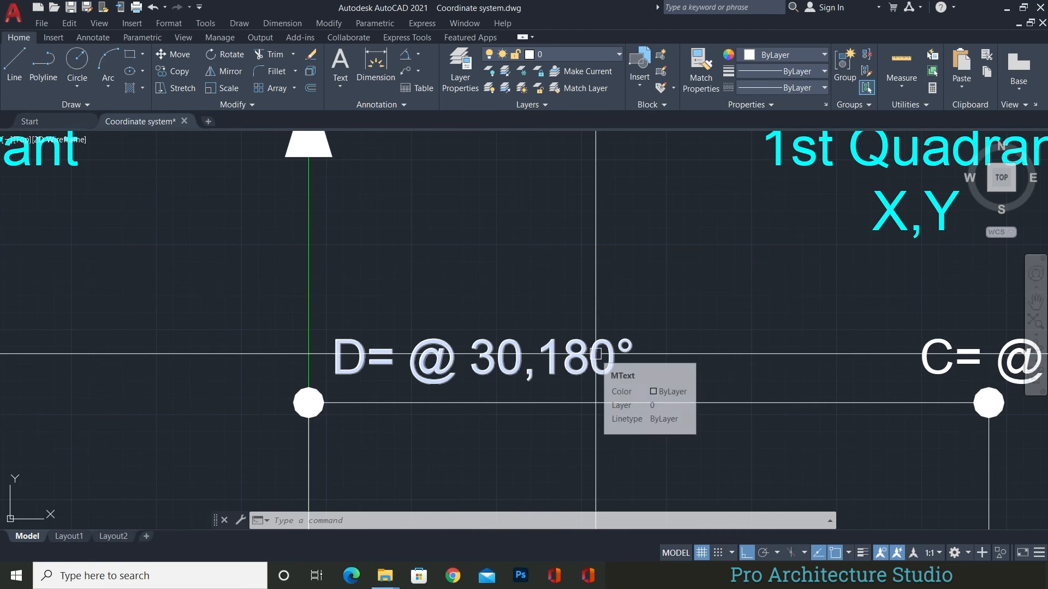
pyautogui.scroll(-5, 597, 354)
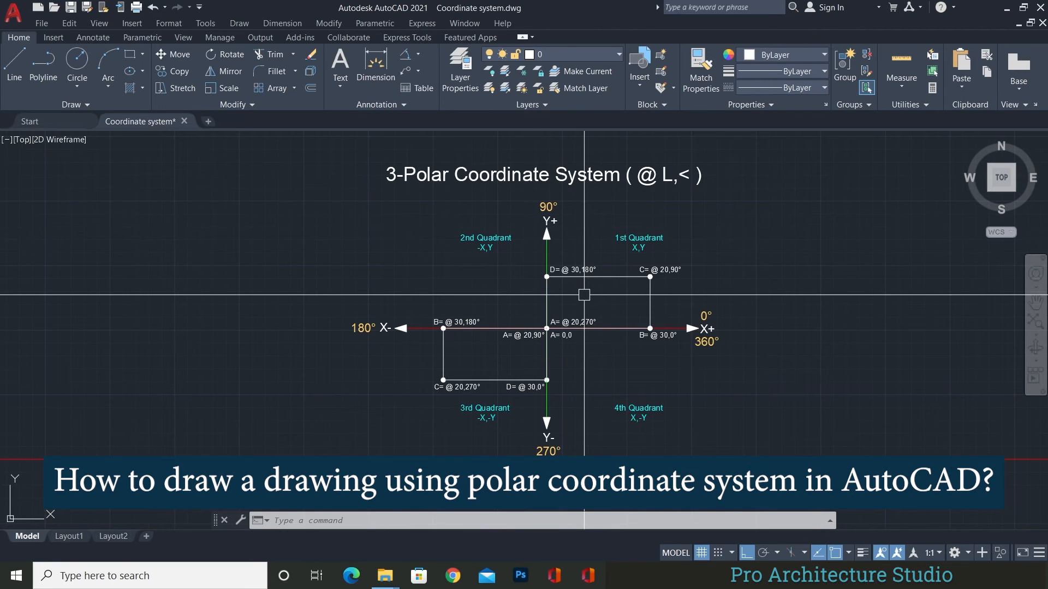
pyautogui.scroll(-6, 594, 294)
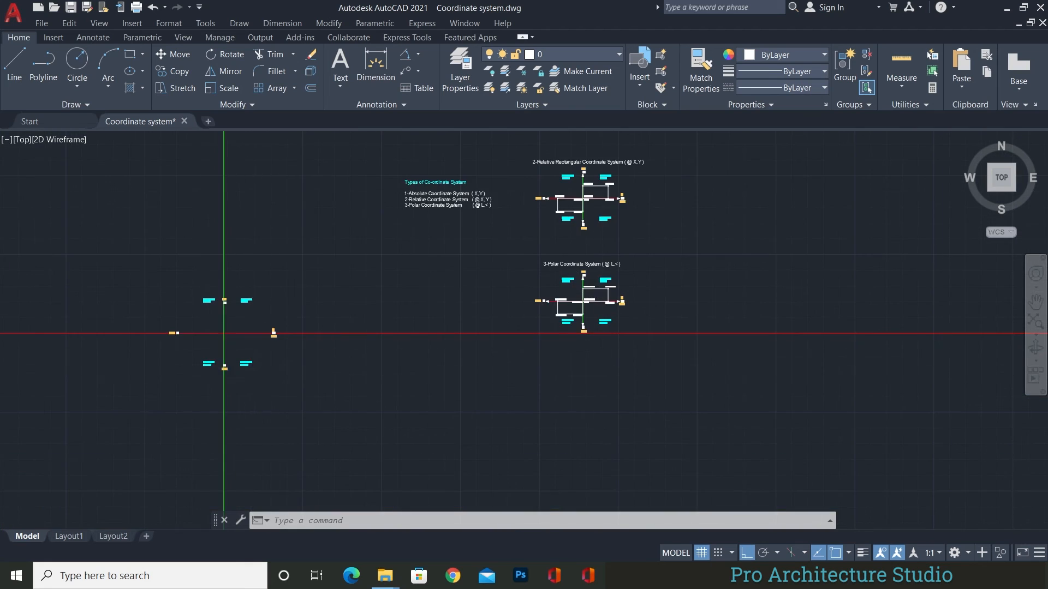
pyautogui.scroll(8, 194, 342)
pyautogui.moveTo(378, 300); pyautogui.dragTo(436, 394, button='middle')
pyautogui.scroll(2, 445, 377)
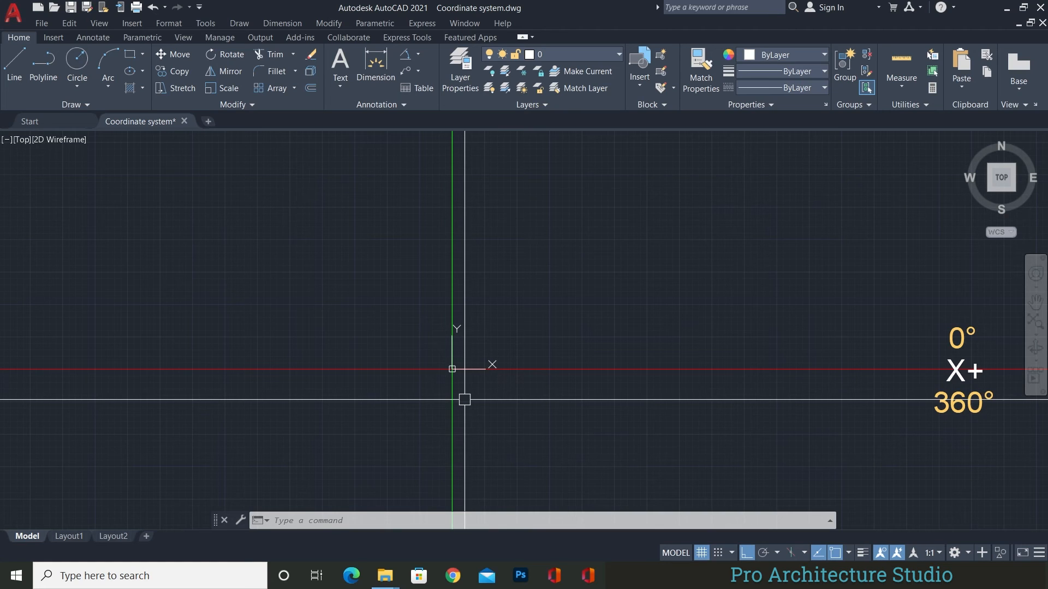
pyautogui.write('l')
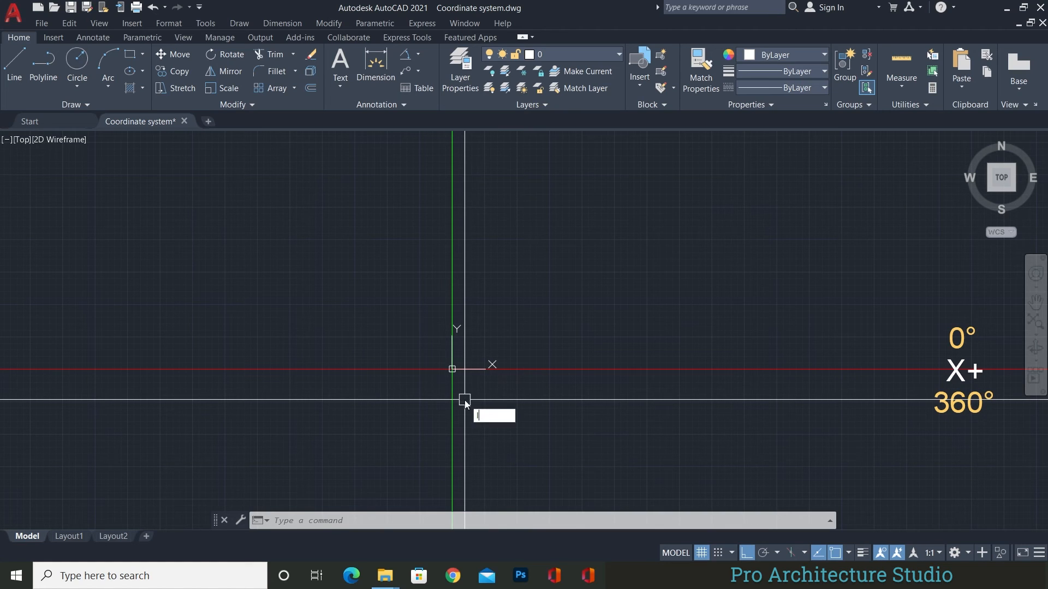
pyautogui.press('Return')
pyautogui.write('0,0')
pyautogui.press('Return')
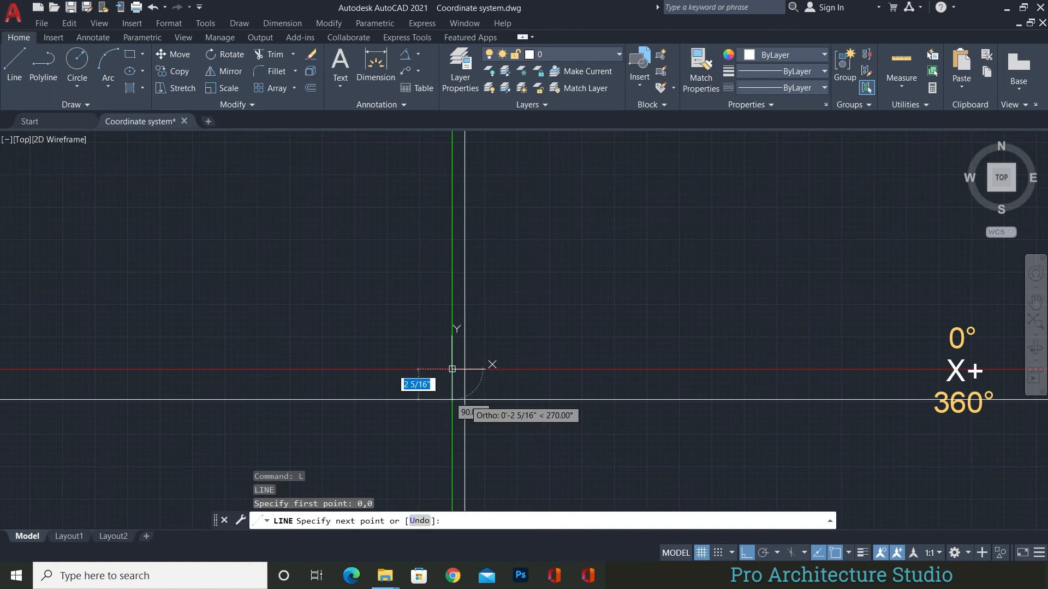
pyautogui.scroll(-4, 458, 382)
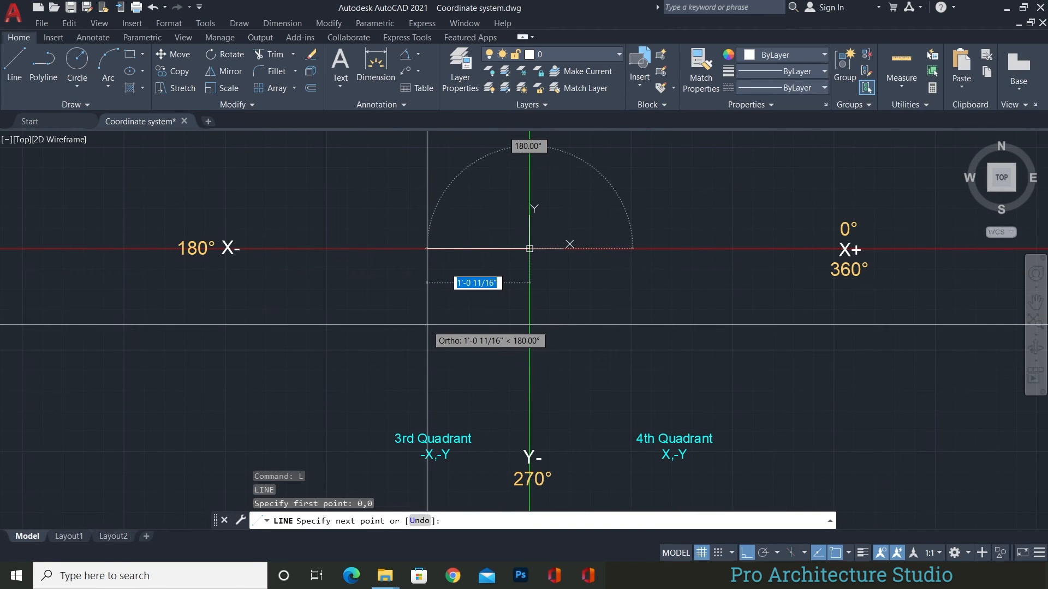
pyautogui.press('shift')
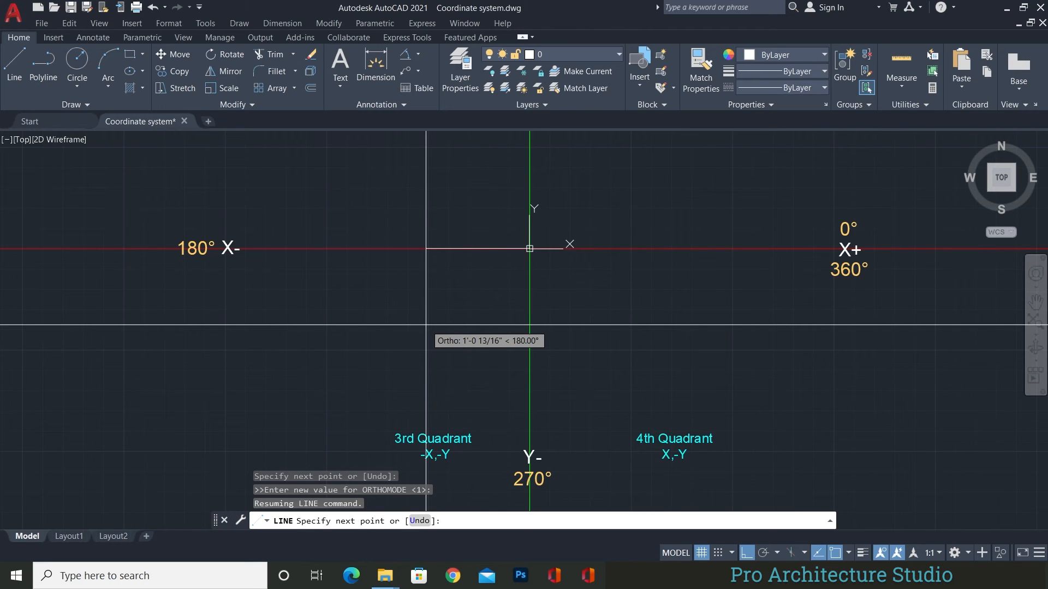
pyautogui.write('30')
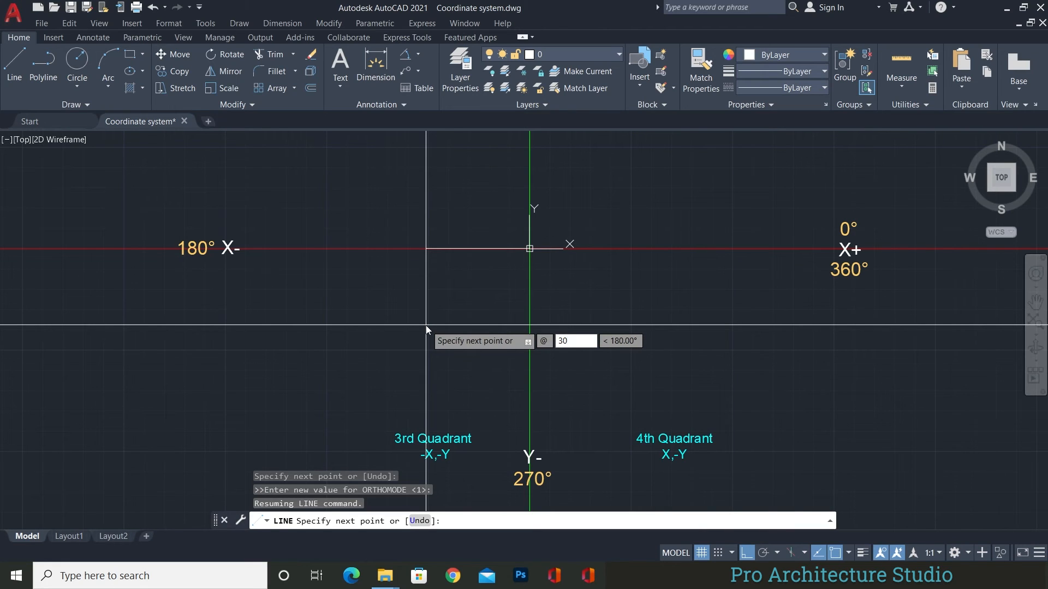
pyautogui.press('Tab')
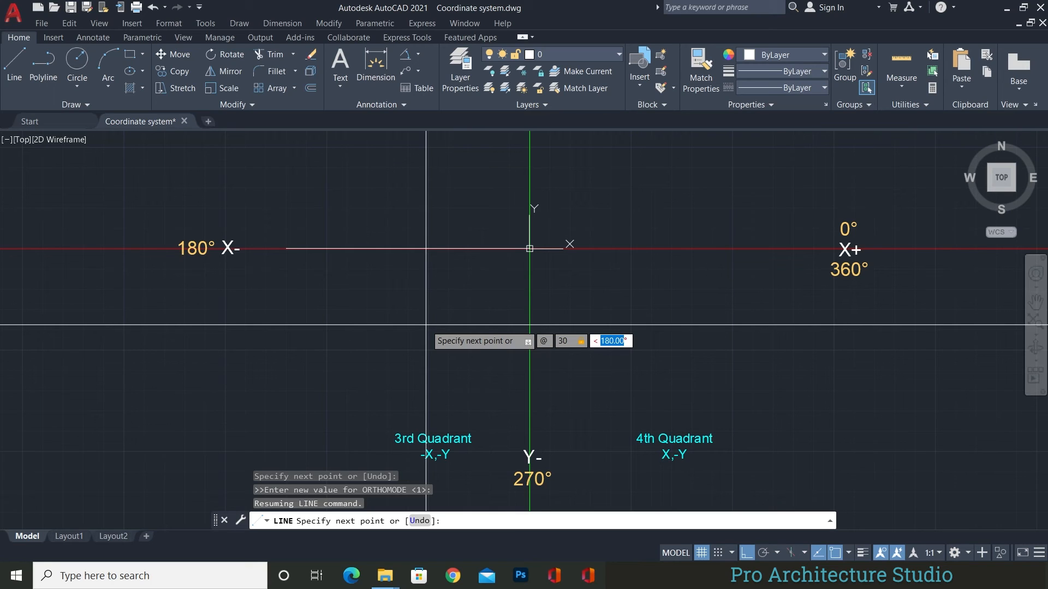
pyautogui.write('180')
pyautogui.press('Return')
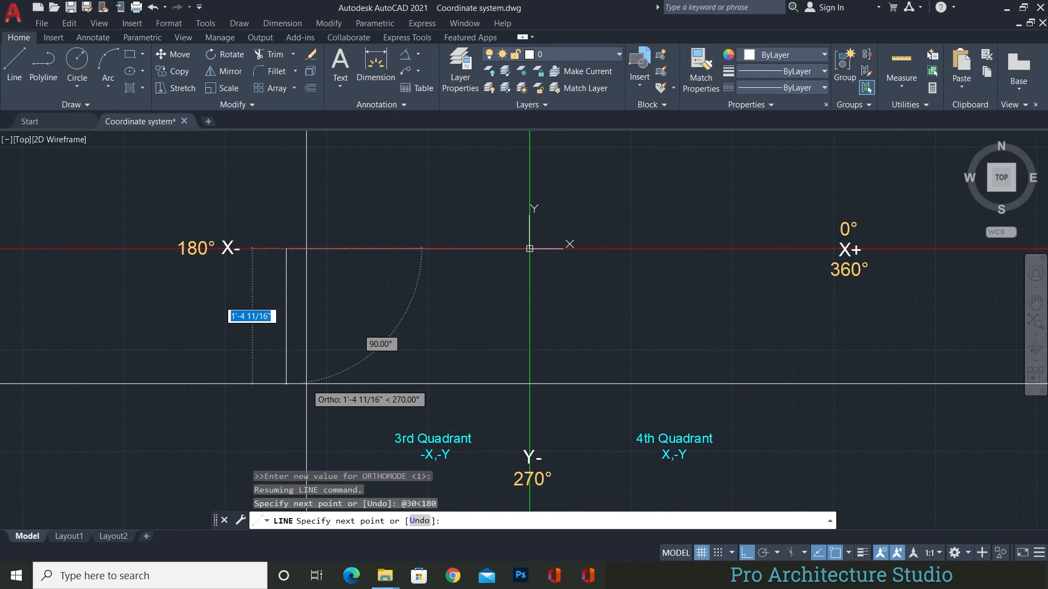
pyautogui.write('@')
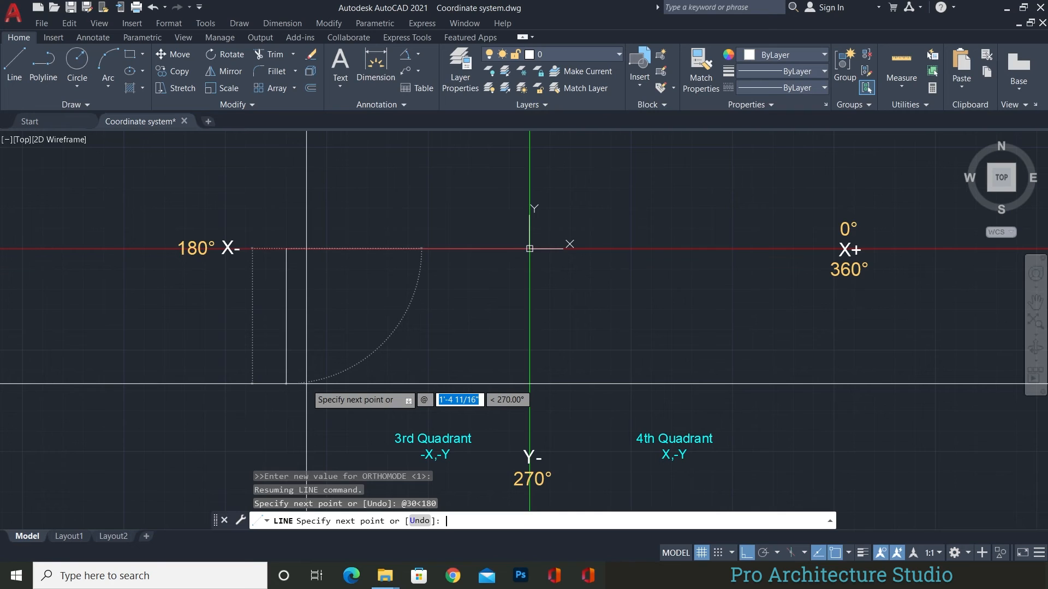
pyautogui.write('20')
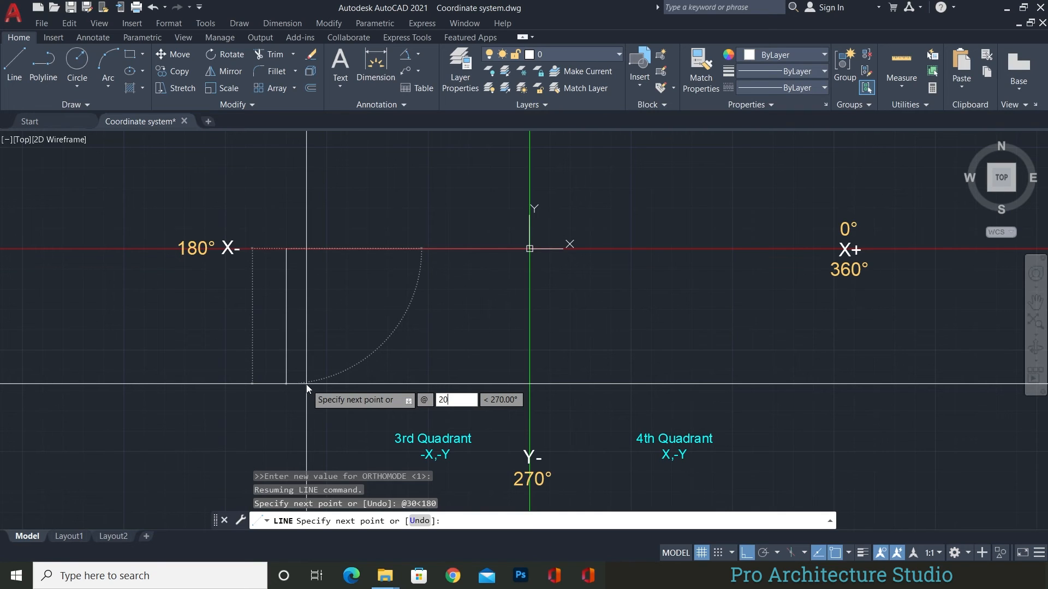
pyautogui.press('Tab')
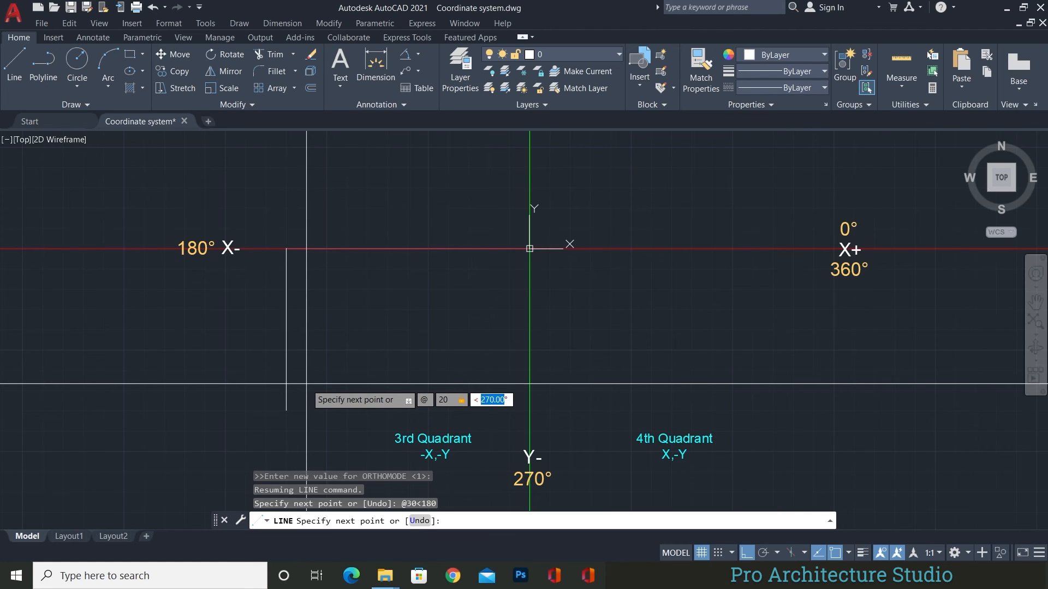
pyautogui.moveTo(306, 383); pyautogui.dragTo(297, 327, button='middle')
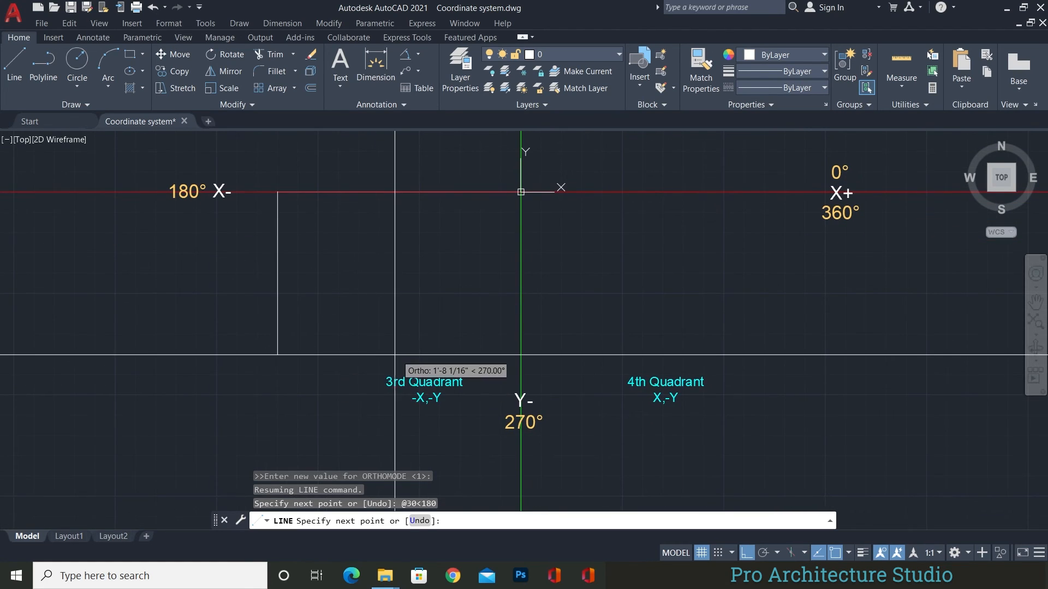
pyautogui.write('270')
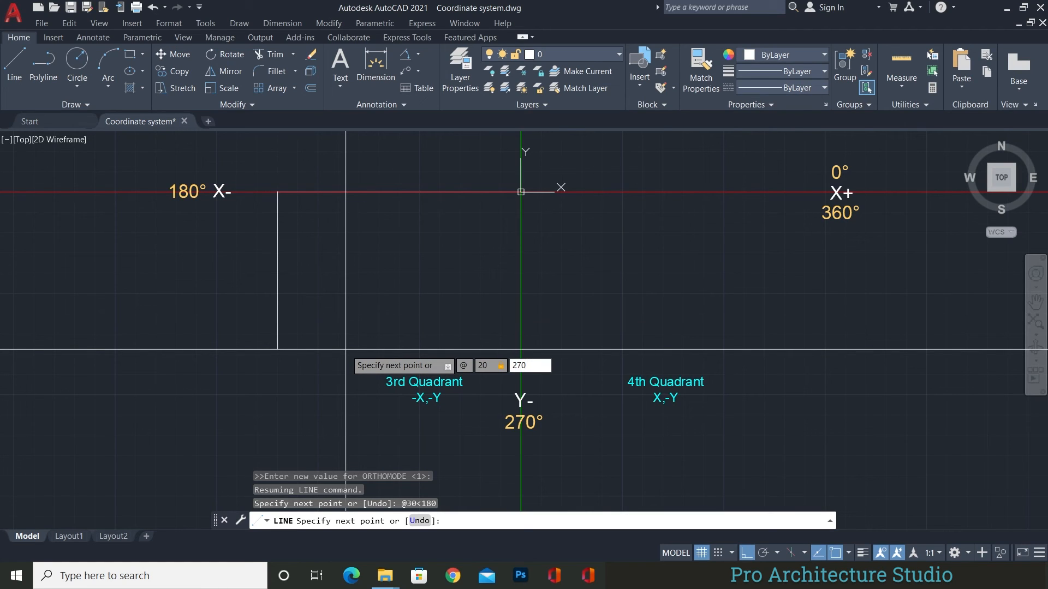
pyautogui.press('Return')
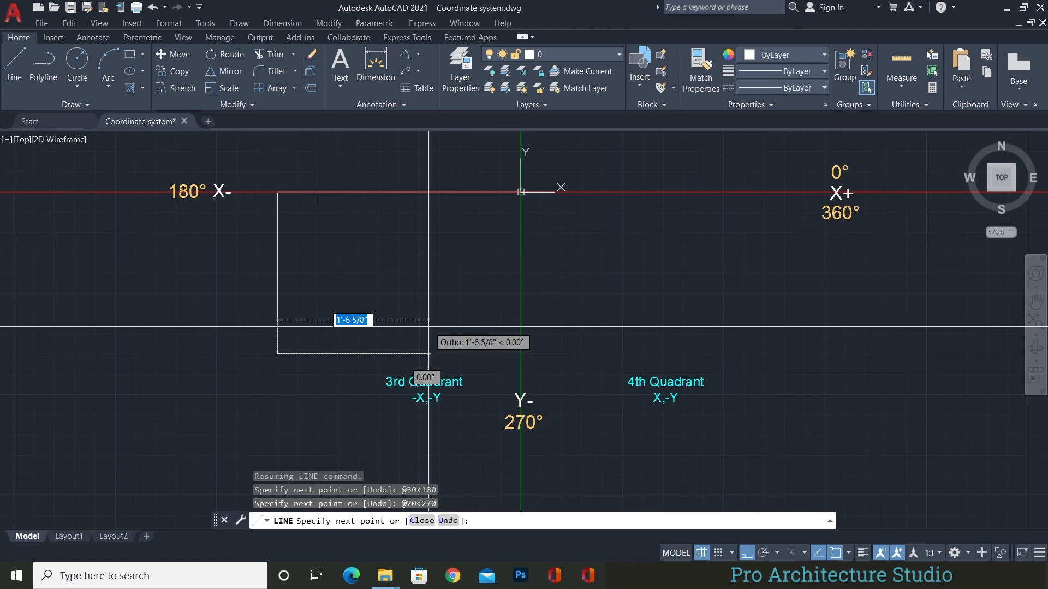
pyautogui.write('@')
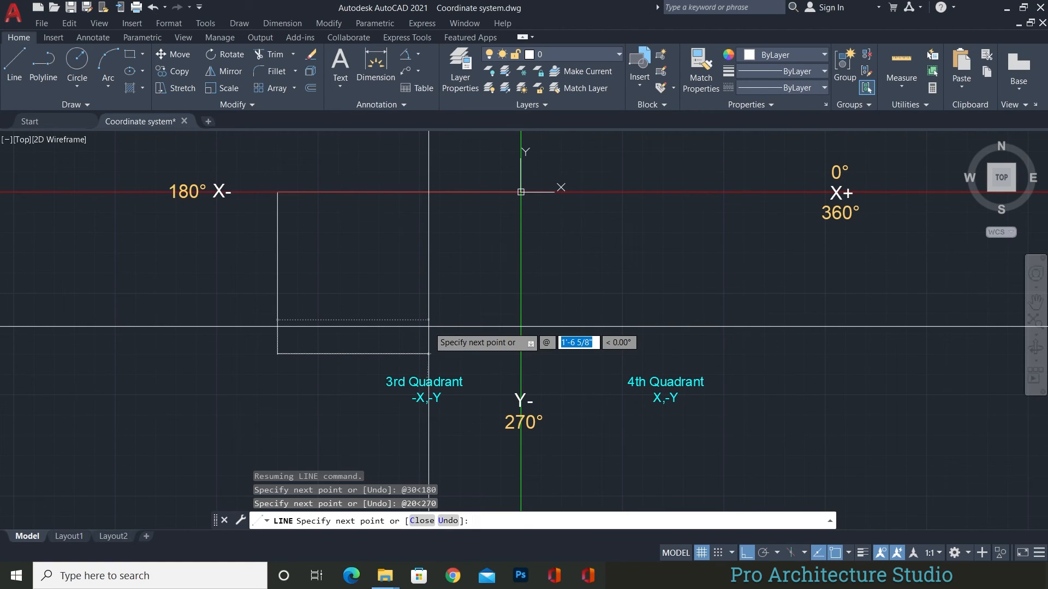
pyautogui.write('30')
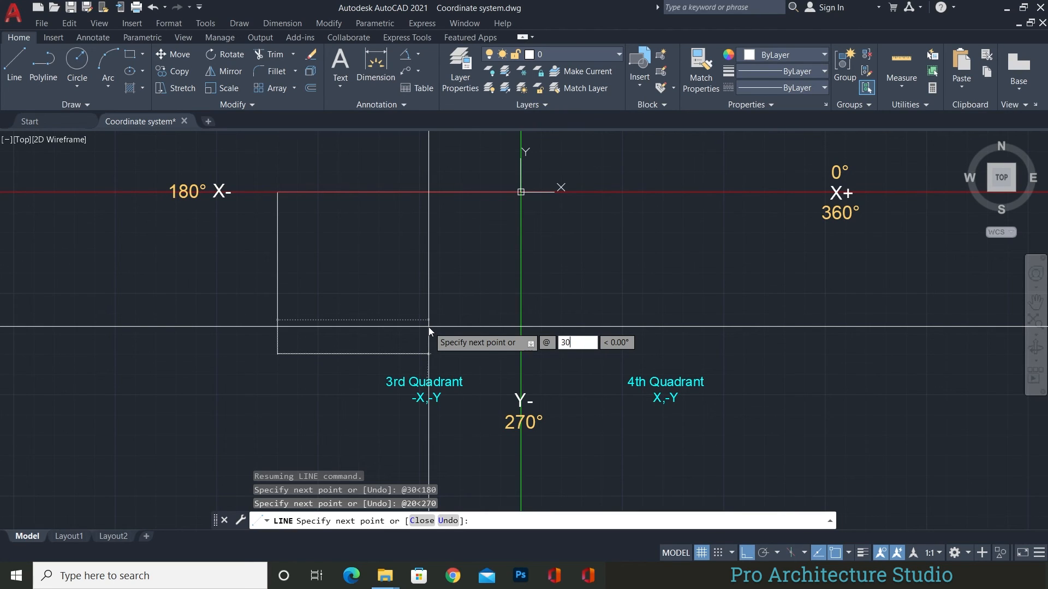
pyautogui.press('Tab')
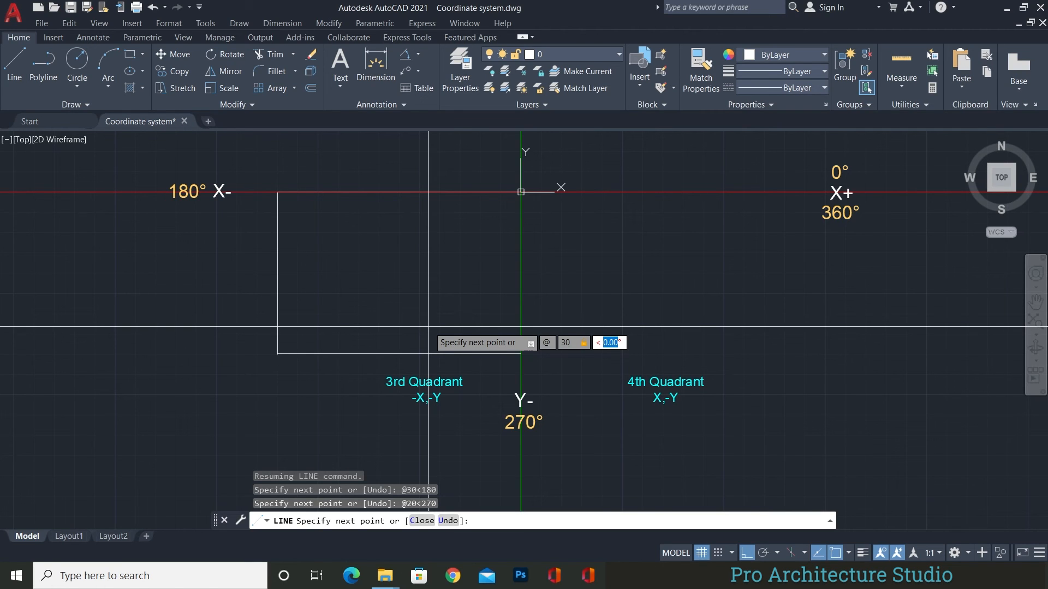
pyautogui.write('0')
pyautogui.press('Return')
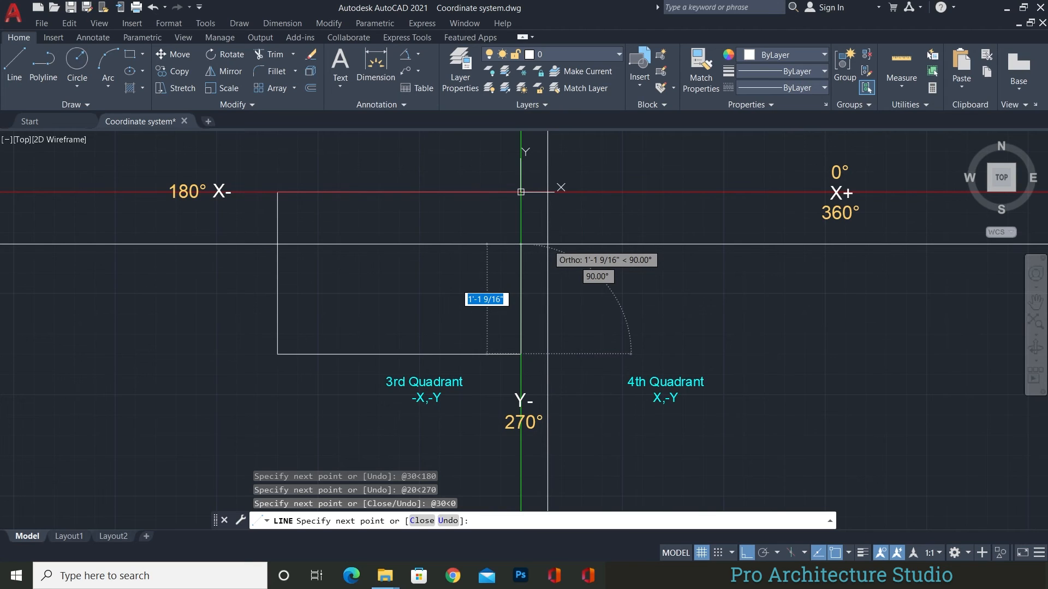
pyautogui.write('@')
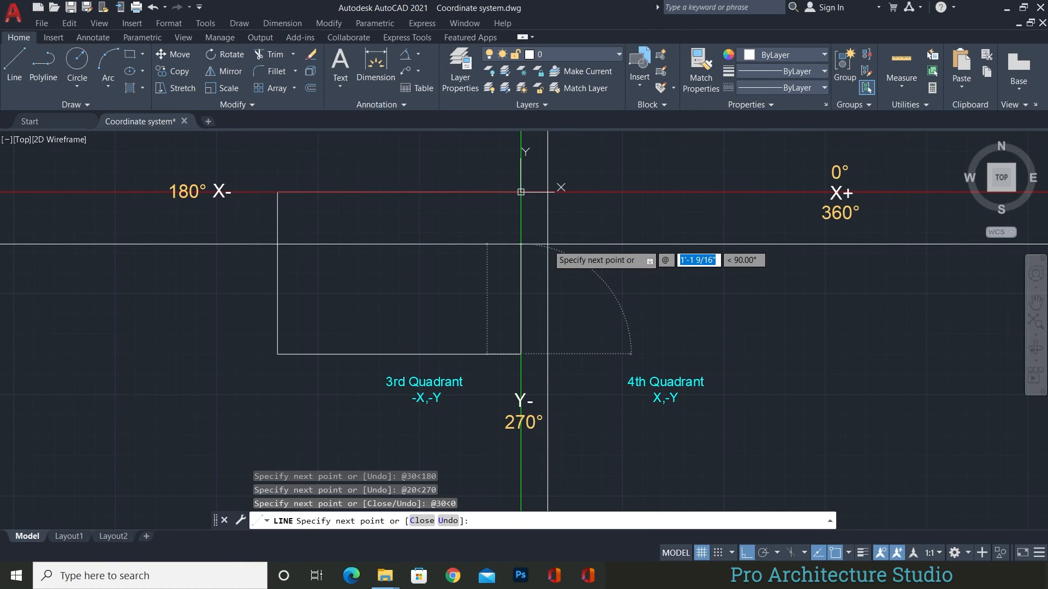
pyautogui.write('20')
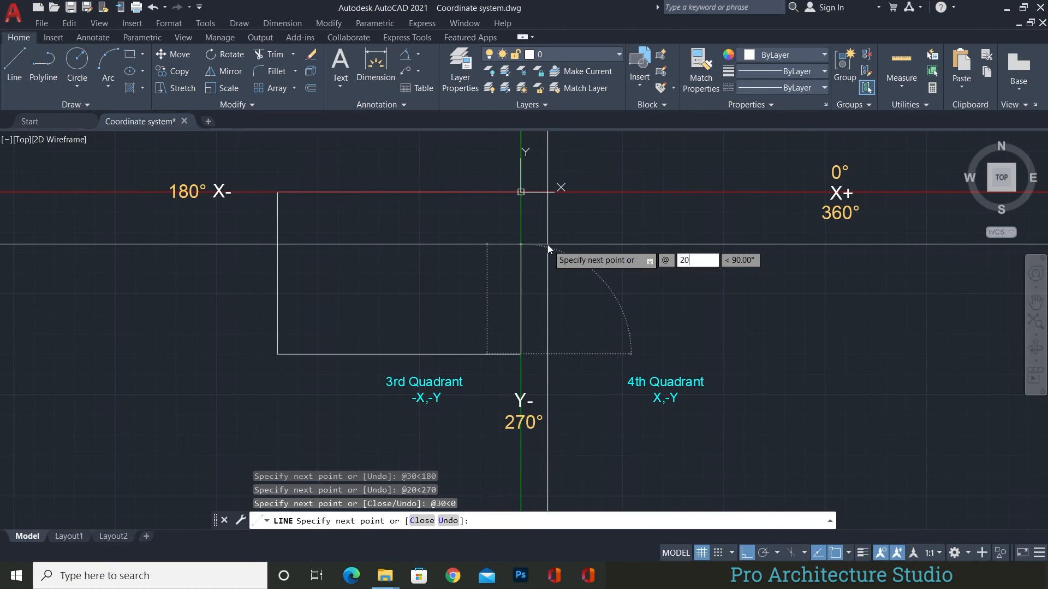
pyautogui.press('Tab')
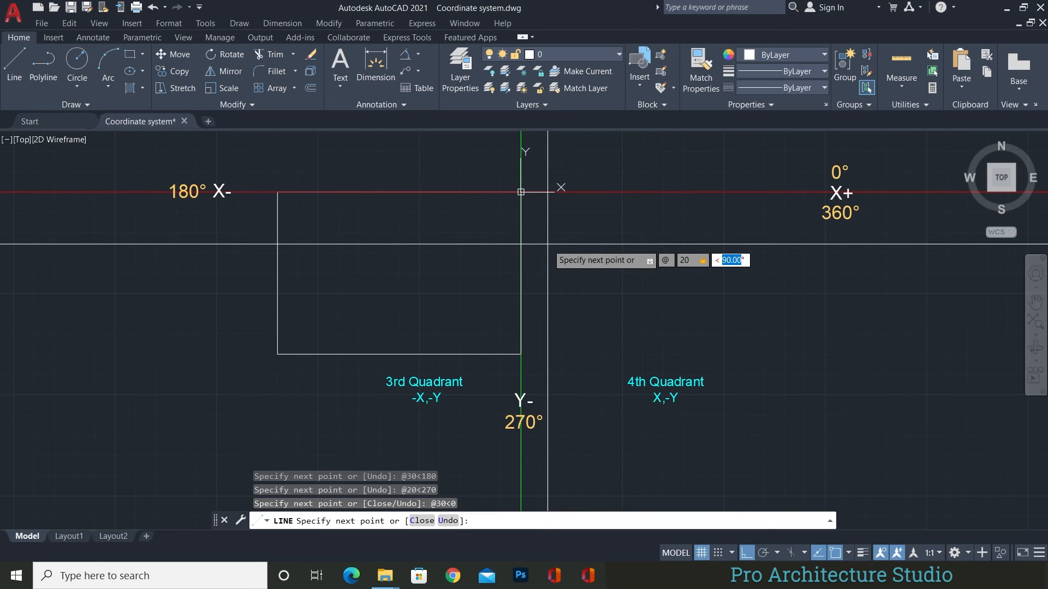
pyautogui.press('BackSpace')
pyautogui.write('90')
pyautogui.press('Return')
pyautogui.press('Escape')
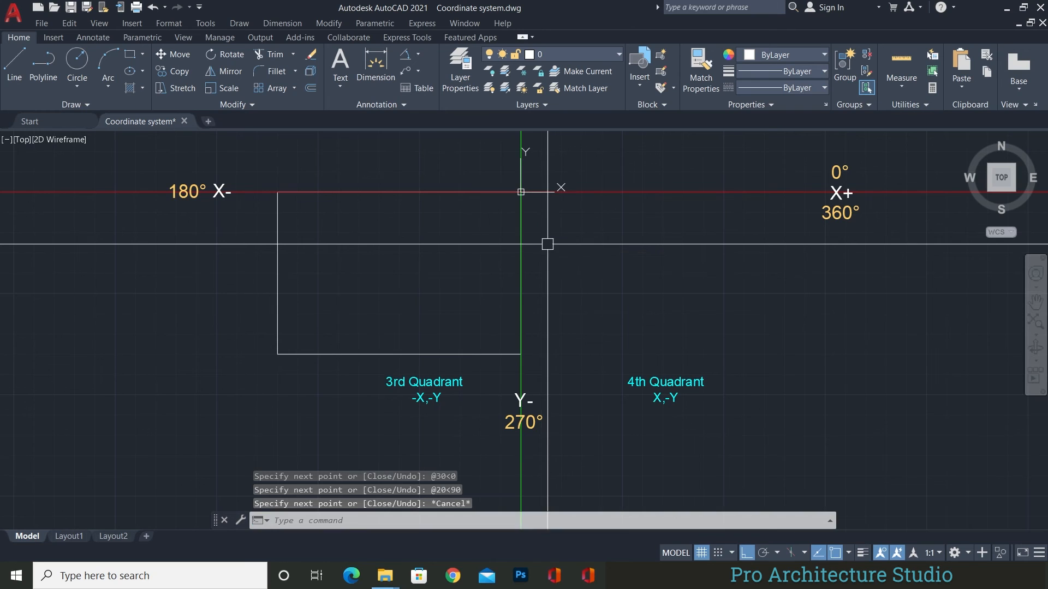
# Step: Erase the rectangle in the third quadrant
pyautogui.click(304, 280)
pyautogui.click(246, 385)
pyautogui.press('Escape')
pyautogui.click(236, 365)
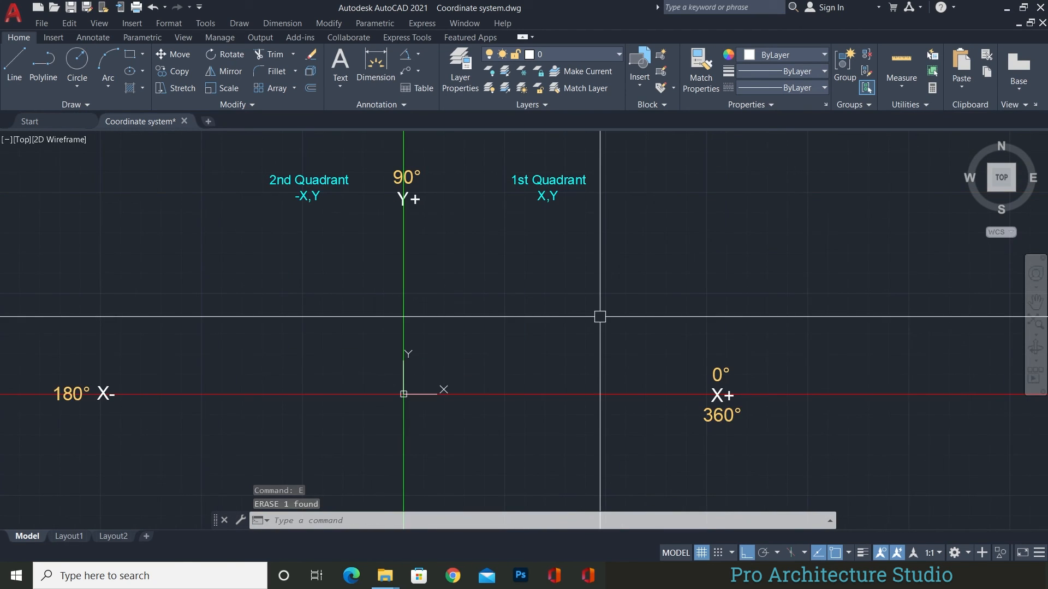
pyautogui.scroll(2, 552, 314)
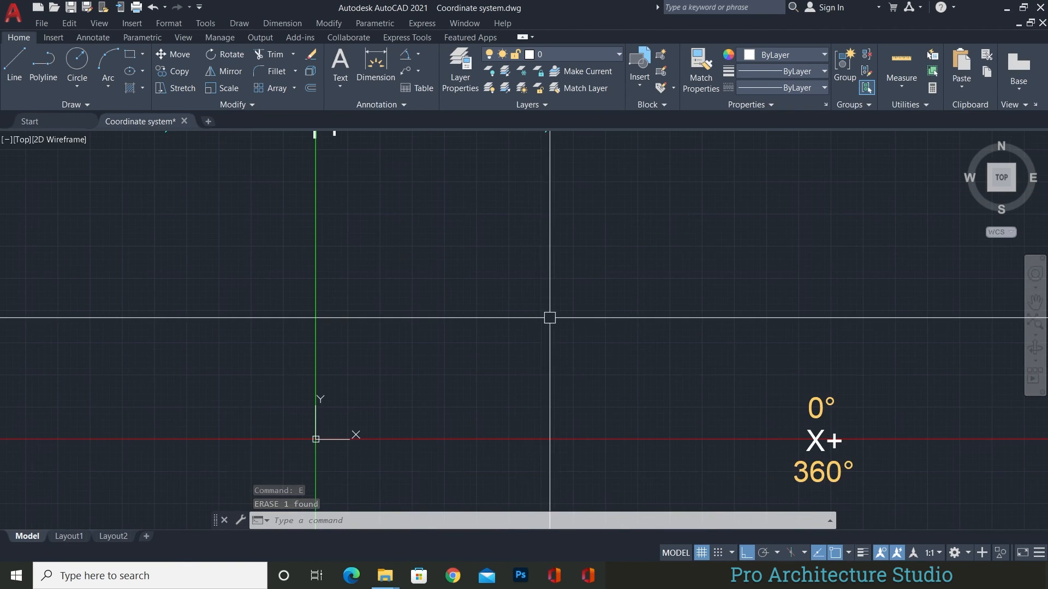
pyautogui.scroll(-2, 535, 310)
pyautogui.scroll(3, 534, 309)
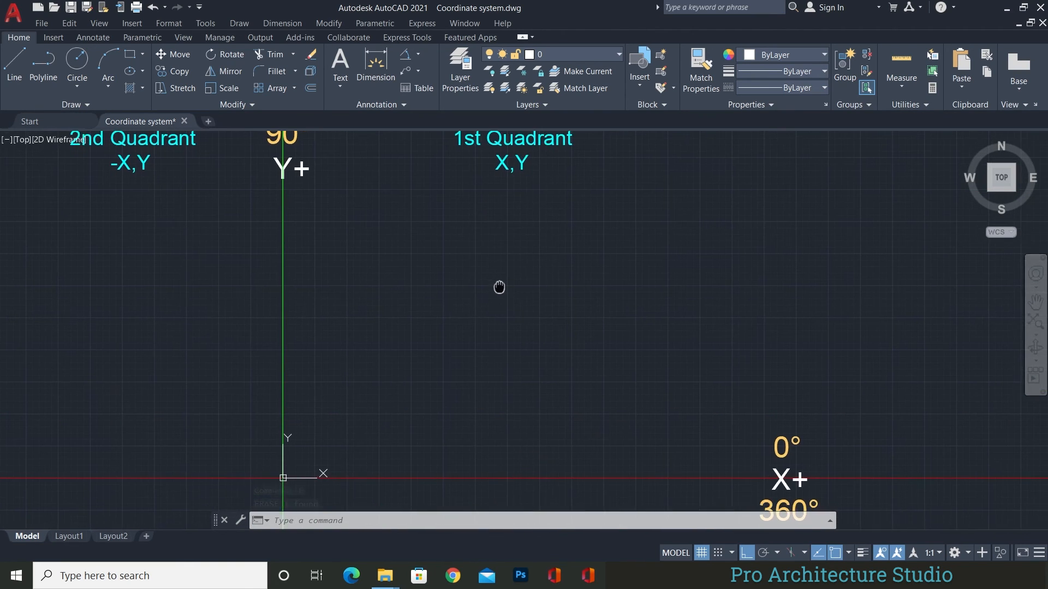
pyautogui.press('Escape')
pyautogui.press('Escape')
pyautogui.press('Escape')
pyautogui.moveTo(518, 304); pyautogui.dragTo(511, 264, button='middle')
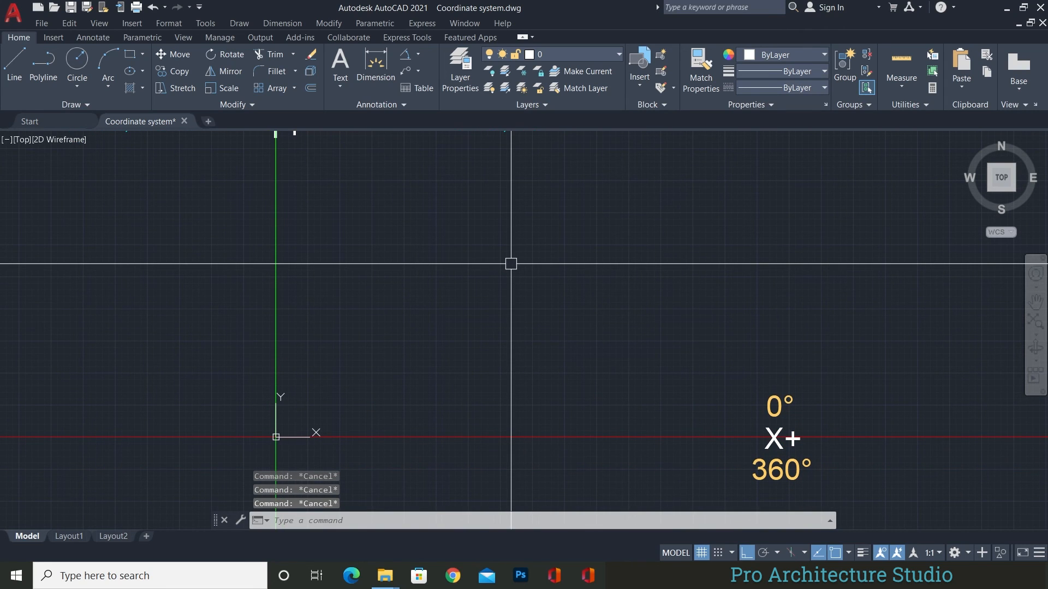
pyautogui.write('l')
pyautogui.press('Return')
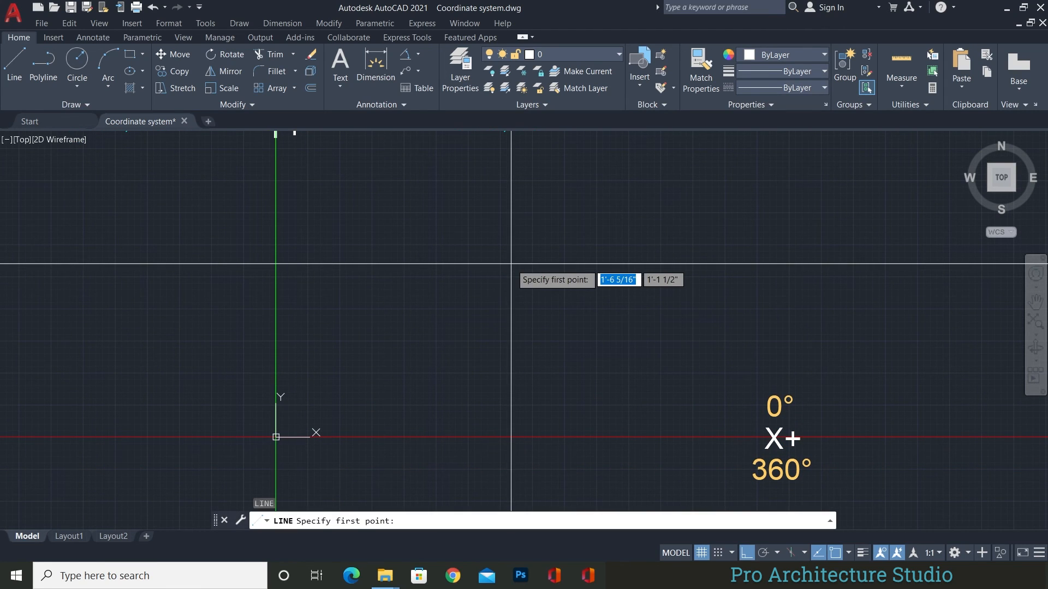
pyautogui.write('0,0')
pyautogui.press('Return')
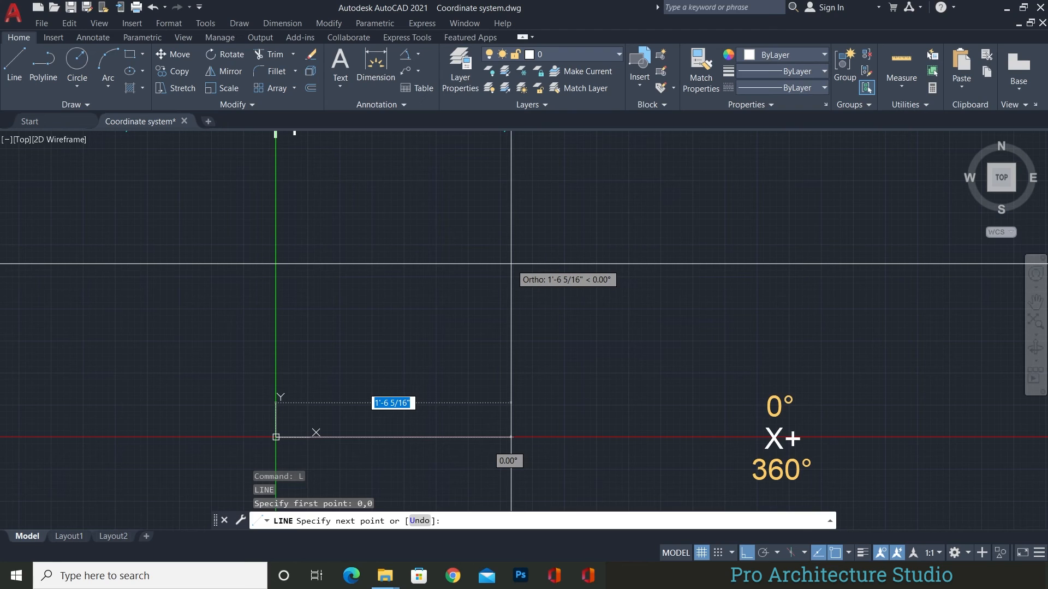
pyautogui.write('@')
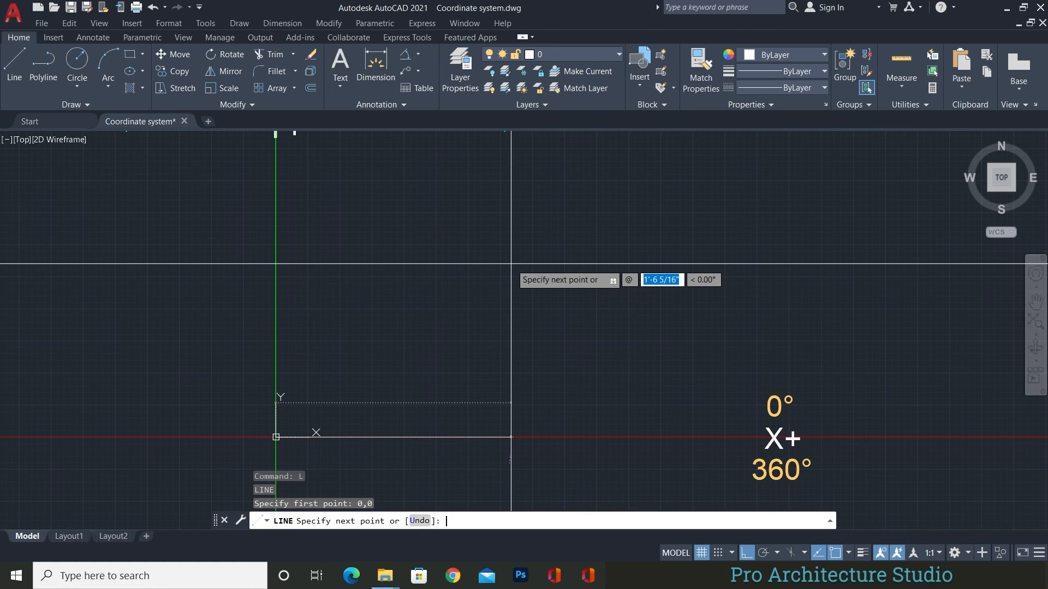
pyautogui.write('30')
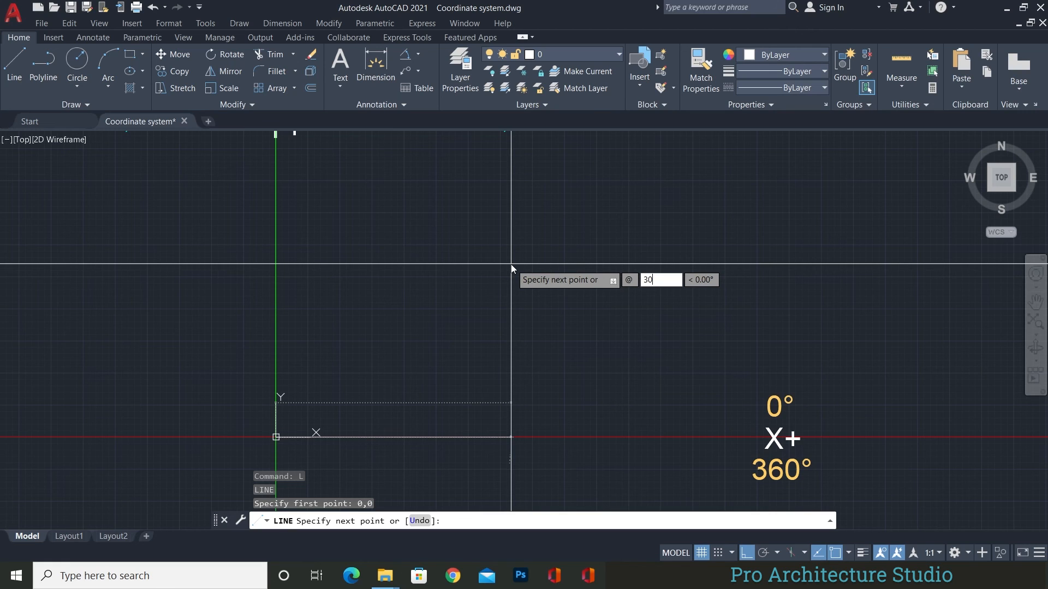
pyautogui.press('Tab')
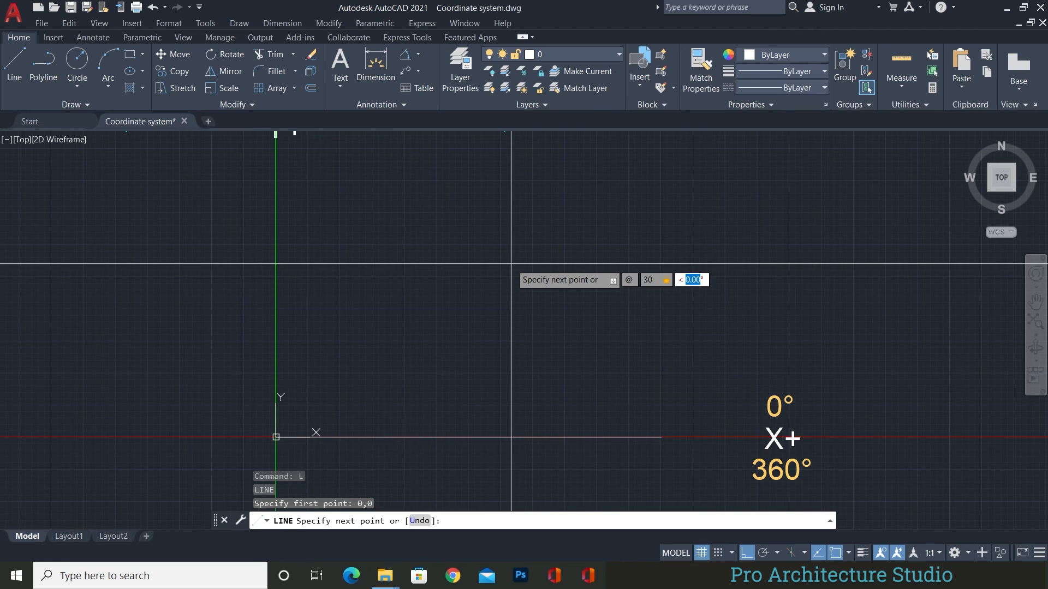
pyautogui.write('0')
pyautogui.press('Return')
pyautogui.moveTo(750, 199); pyautogui.dragTo(744, 244, button='middle')
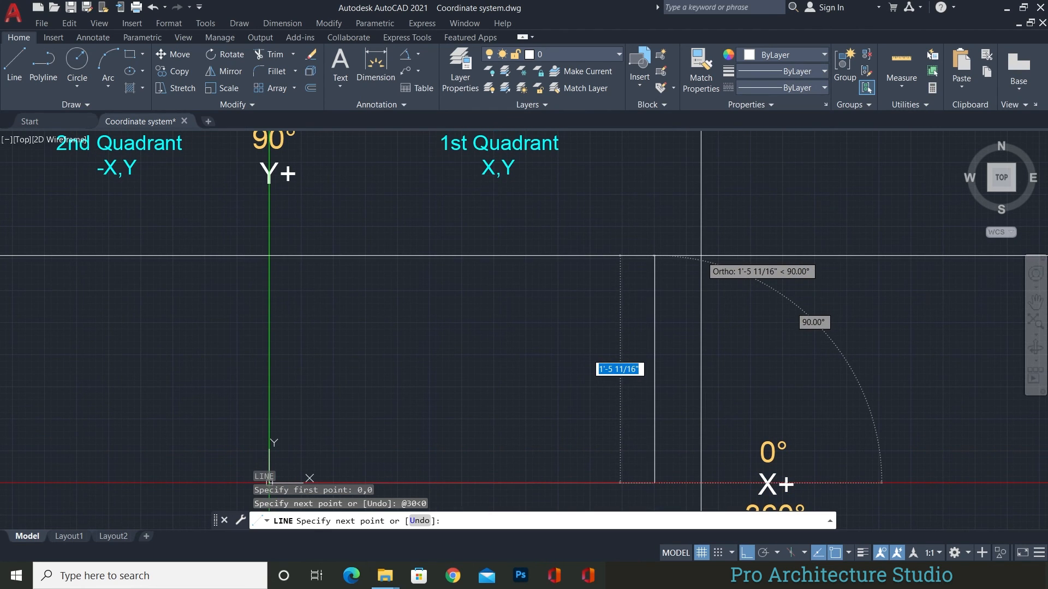
pyautogui.write('@')
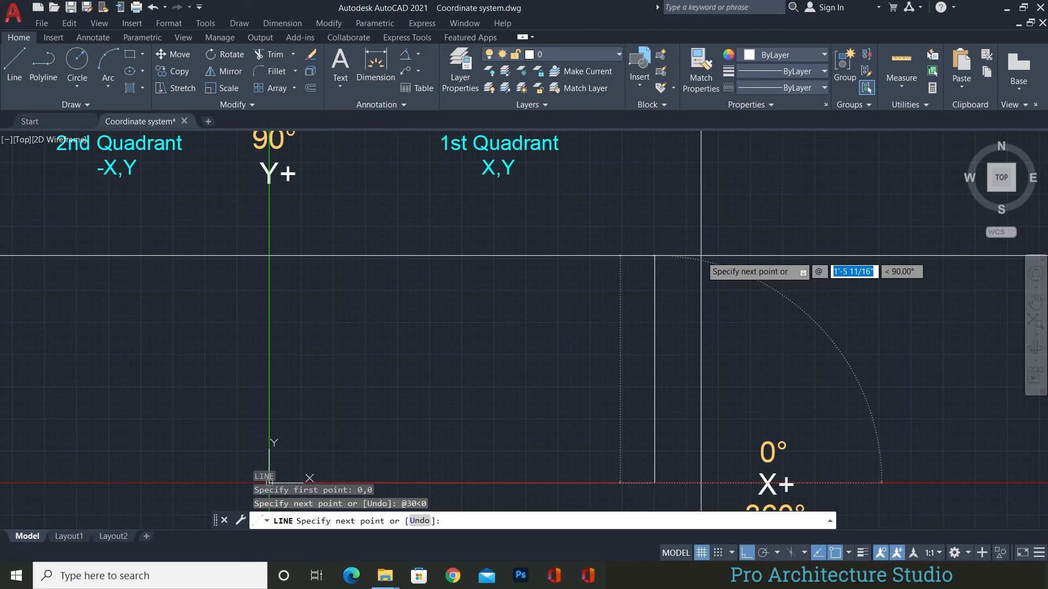
pyautogui.write('20')
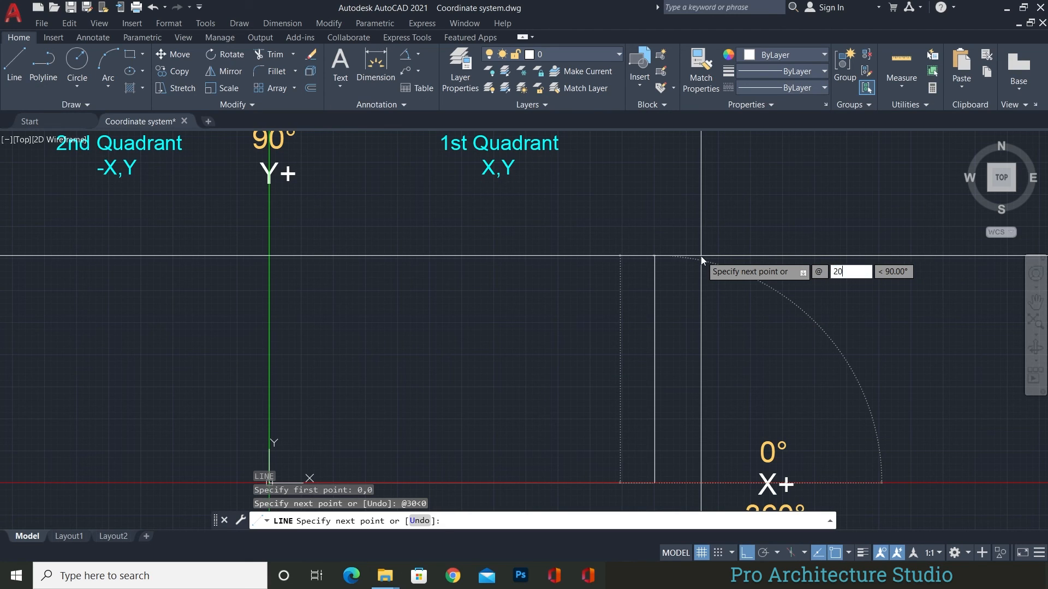
pyautogui.press('Tab')
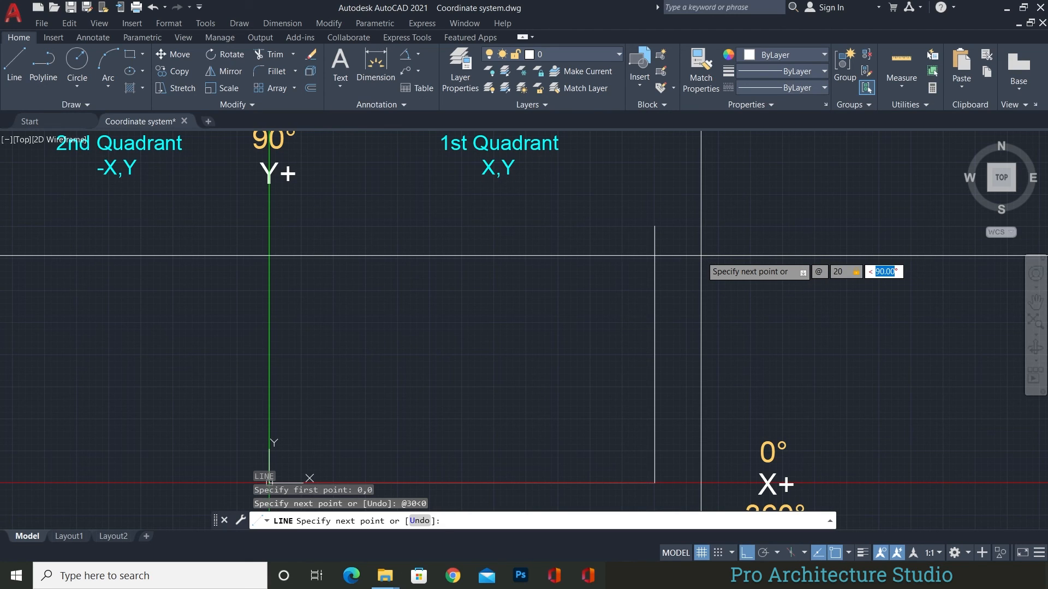
pyautogui.write('90')
pyautogui.press('Return')
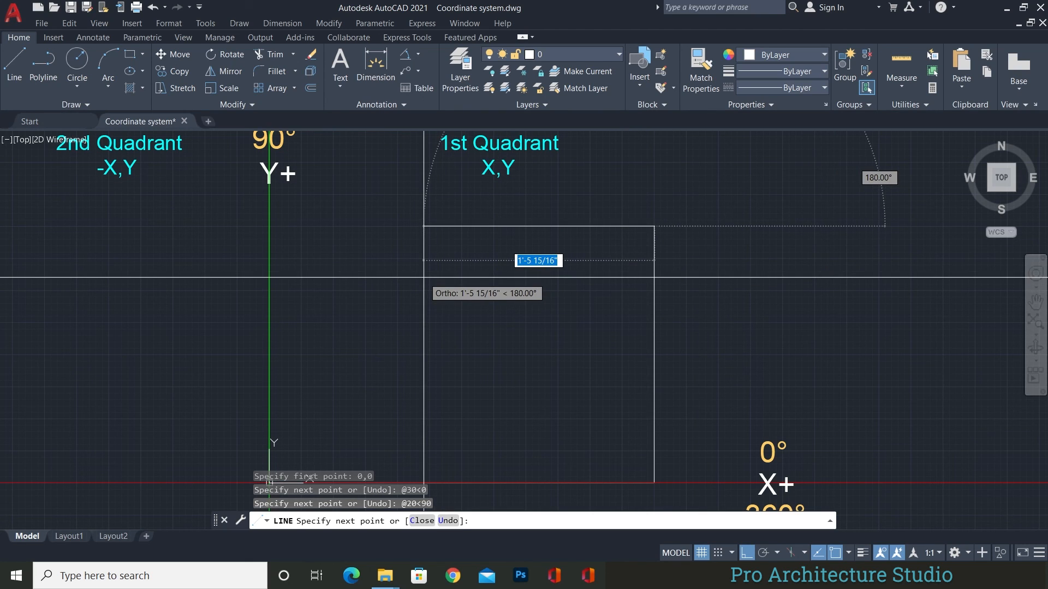
pyautogui.write('@')
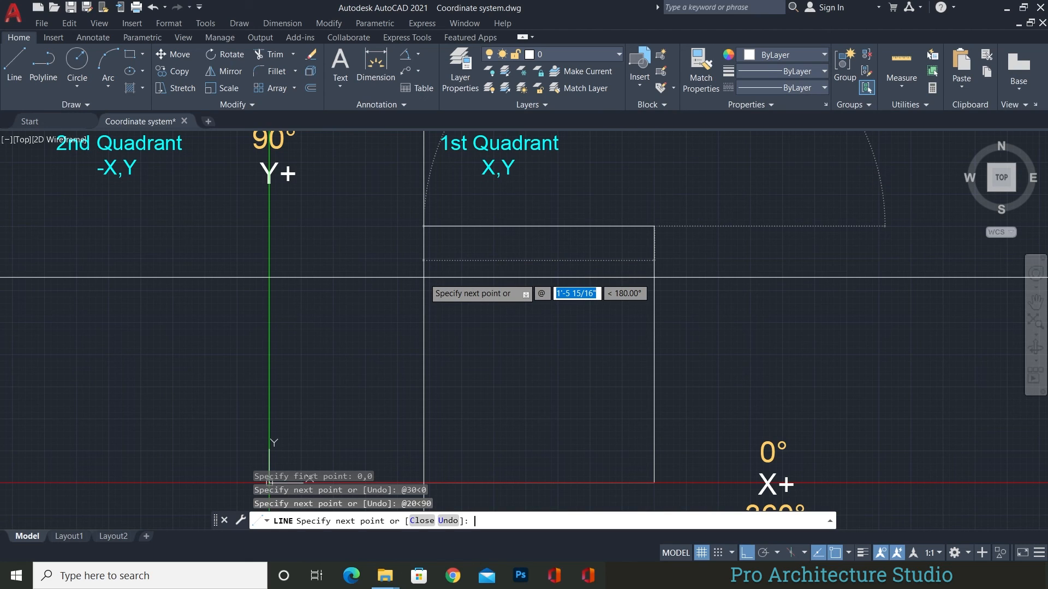
pyautogui.write('30')
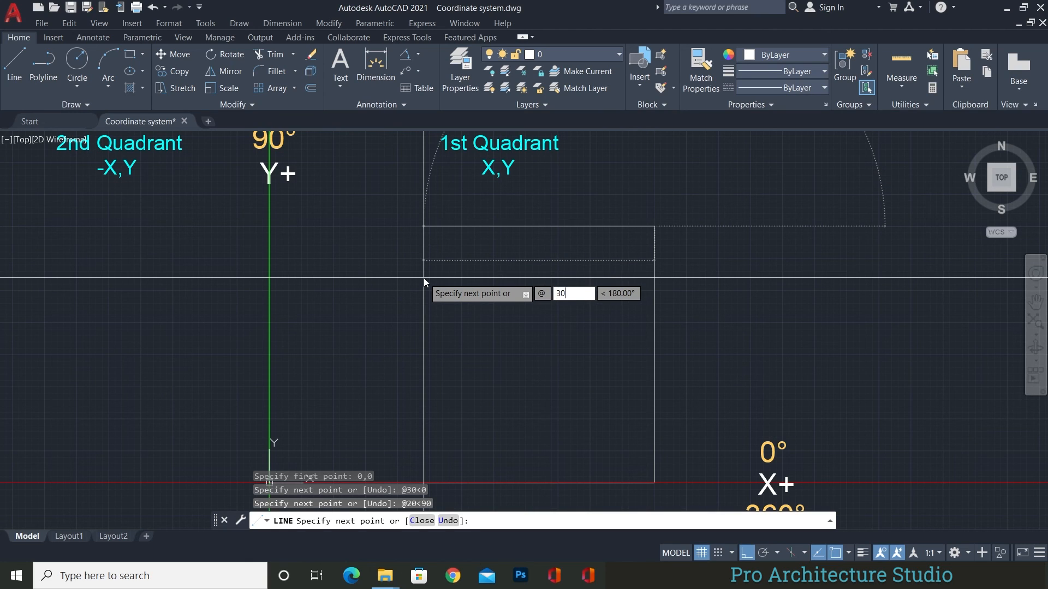
pyautogui.press('Tab')
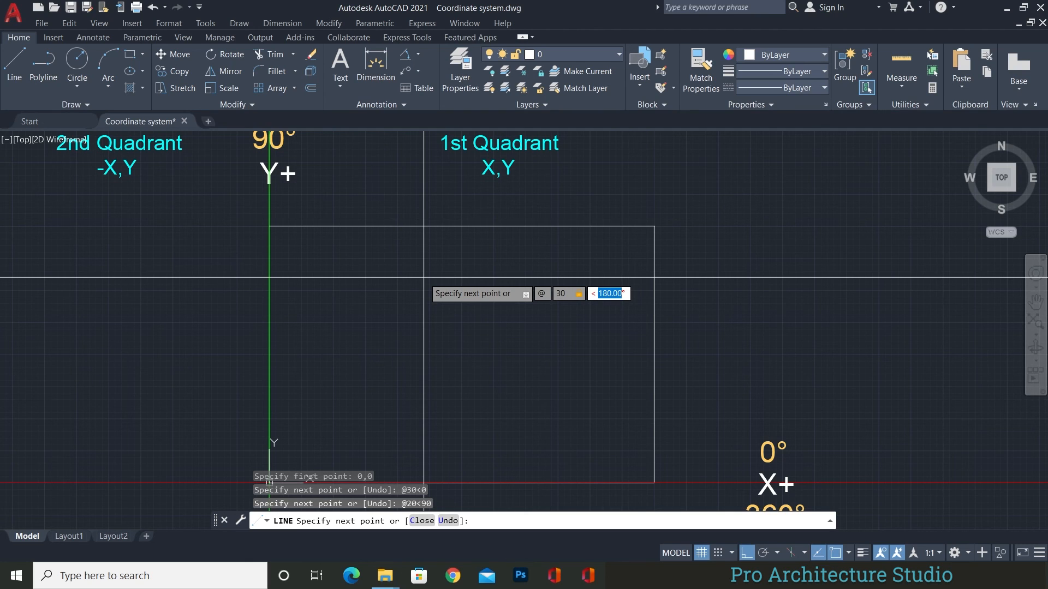
pyautogui.scroll(-2, 424, 277)
pyautogui.scroll(2, 340, 397)
pyautogui.moveTo(339, 396); pyautogui.dragTo(528, 360, button='middle')
pyautogui.scroll(-2, 517, 388)
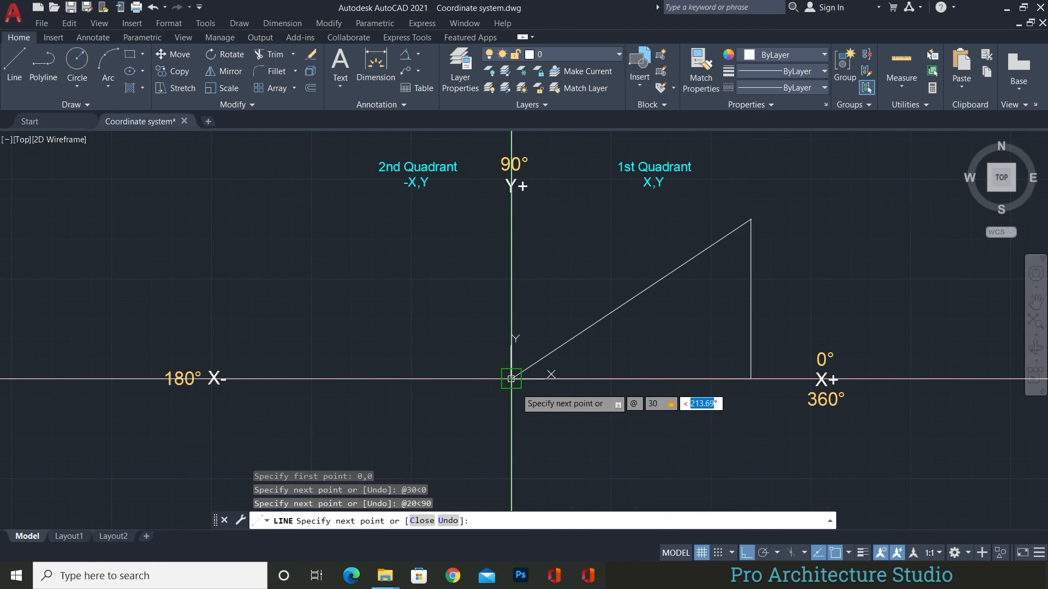
pyautogui.press('F12')
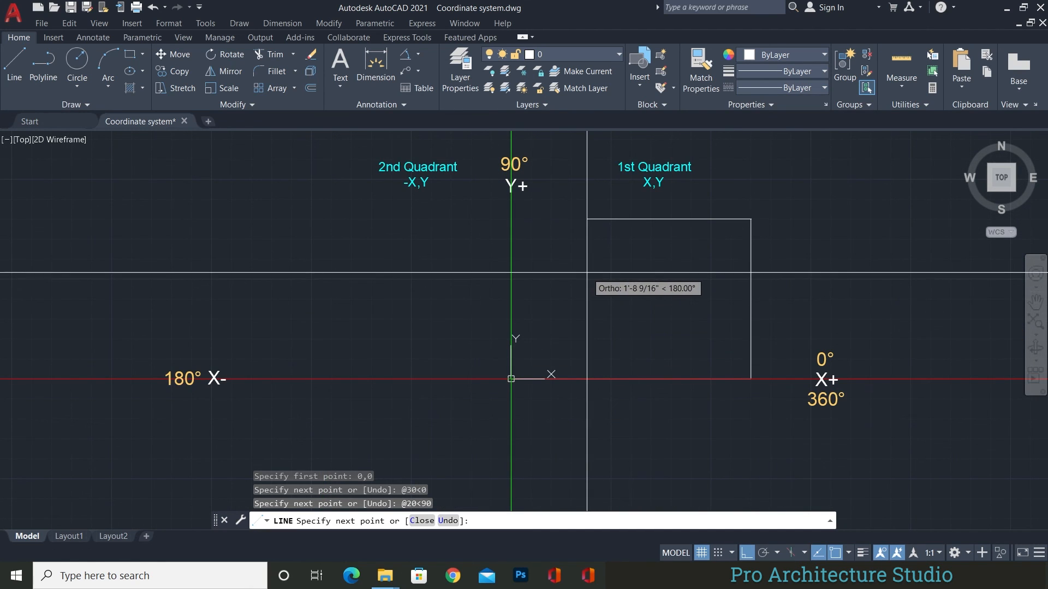
pyautogui.write('@30<180')
pyautogui.press('Return')
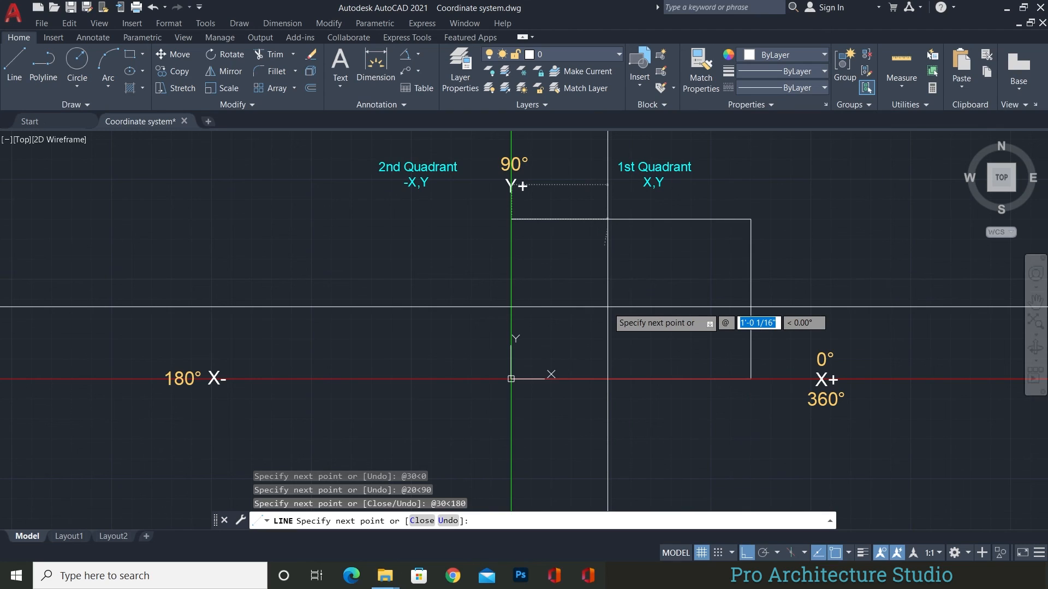
pyautogui.write('20')
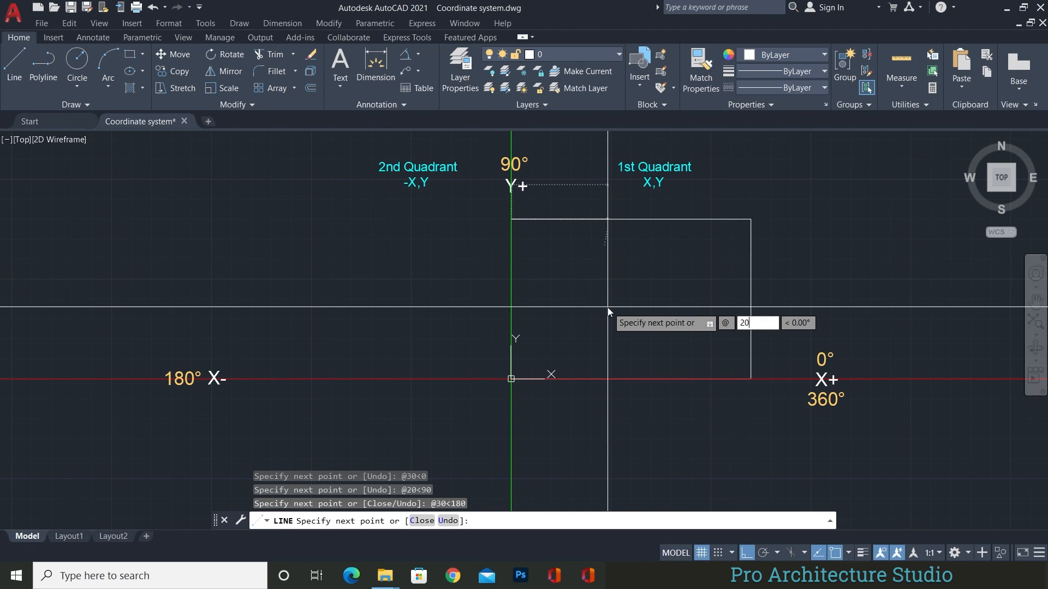
pyautogui.press('Tab')
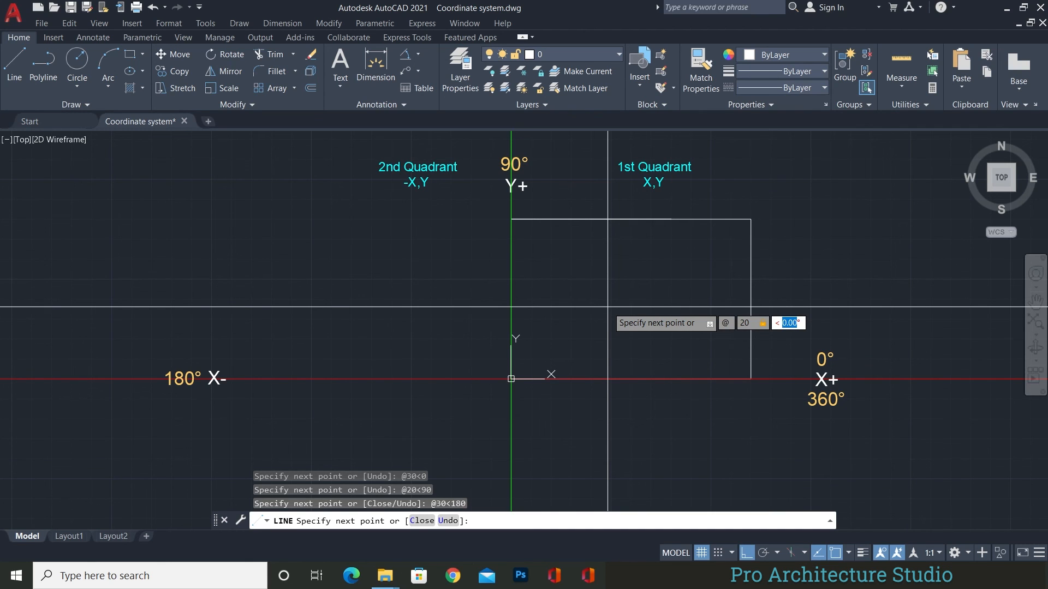
pyautogui.moveTo(511, 405); pyautogui.dragTo(508, 447, button='middle')
pyautogui.write('@20<270')
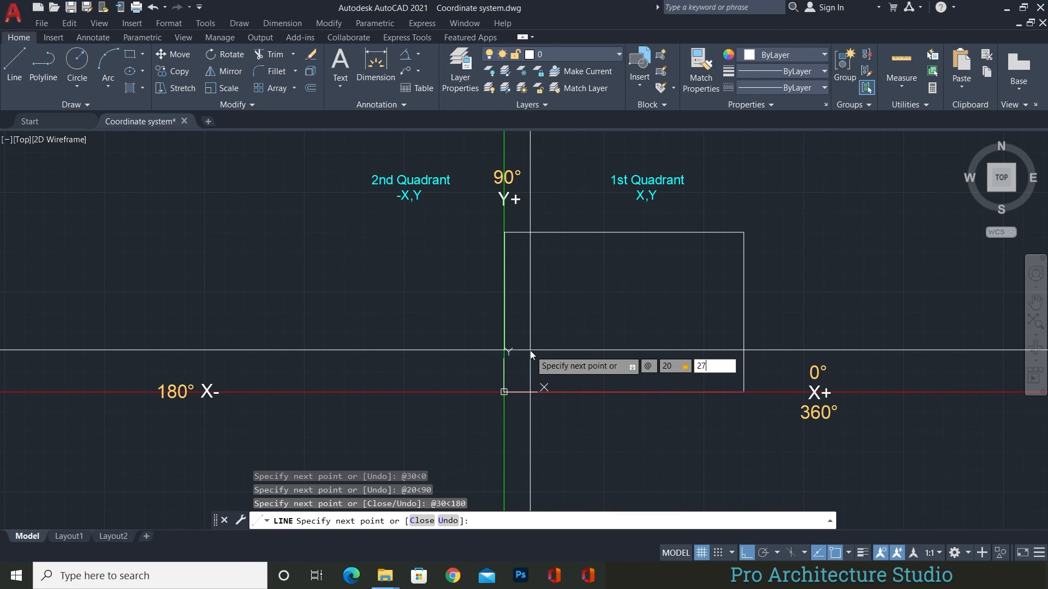
pyautogui.press('Return')
pyautogui.press('Escape')
# Step: Delete all lines of the rectangle in the first quadrant
pyautogui.click(768, 220)
pyautogui.click(431, 404)
pyautogui.press('Escape')
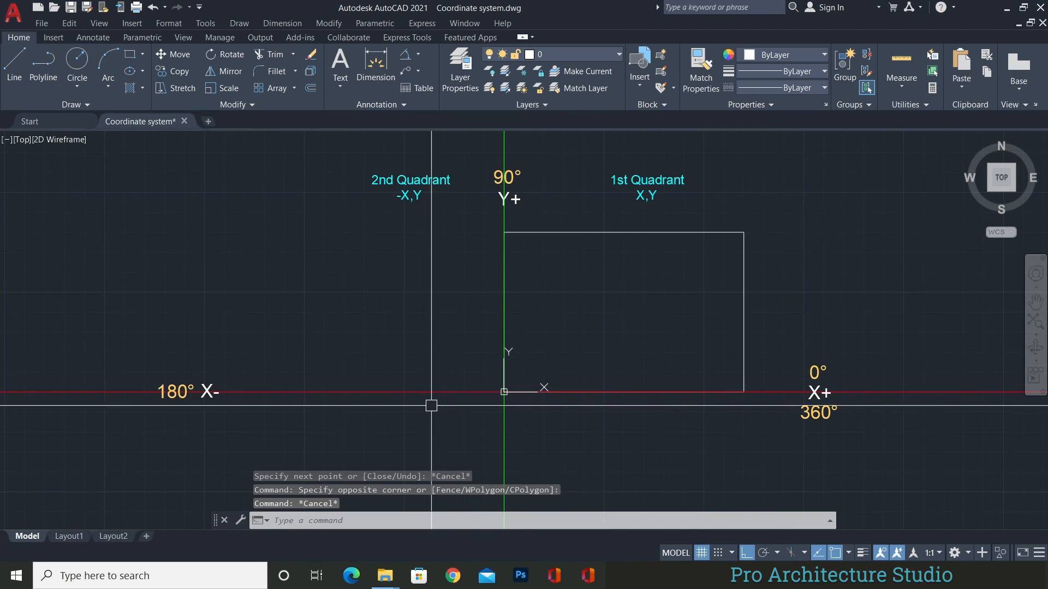
pyautogui.click(431, 405)
pyautogui.click(770, 218)
pyautogui.press('Delete')
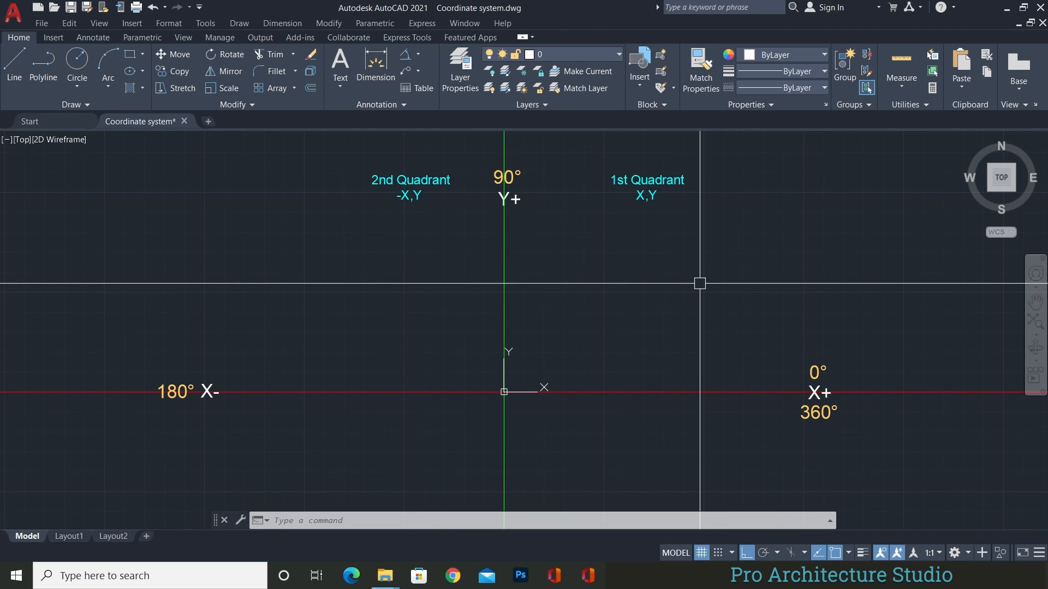
pyautogui.write('l')
pyautogui.press('Return')
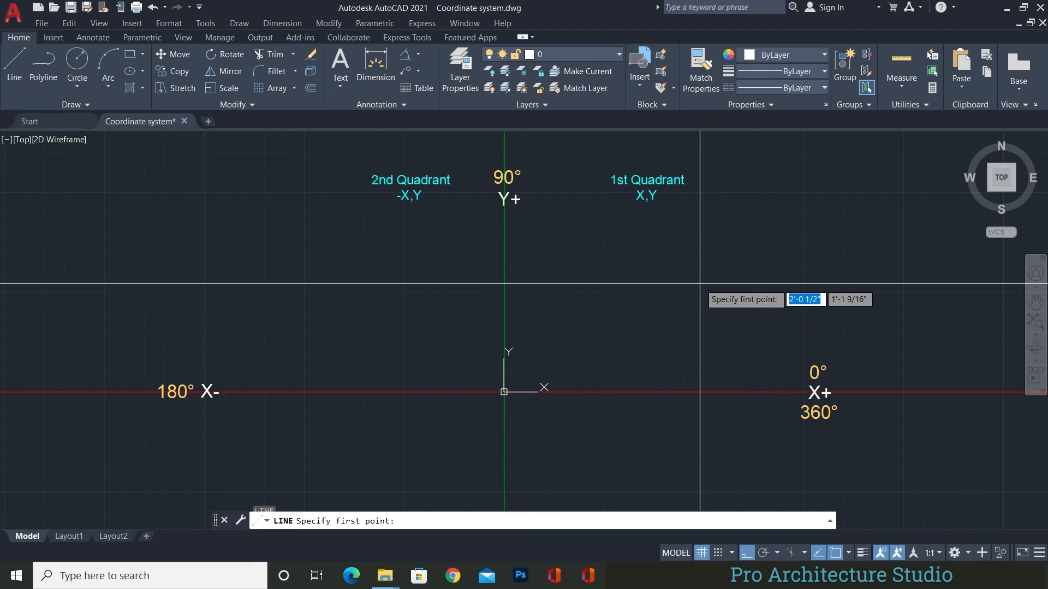
pyautogui.write('0,0')
pyautogui.press('Return')
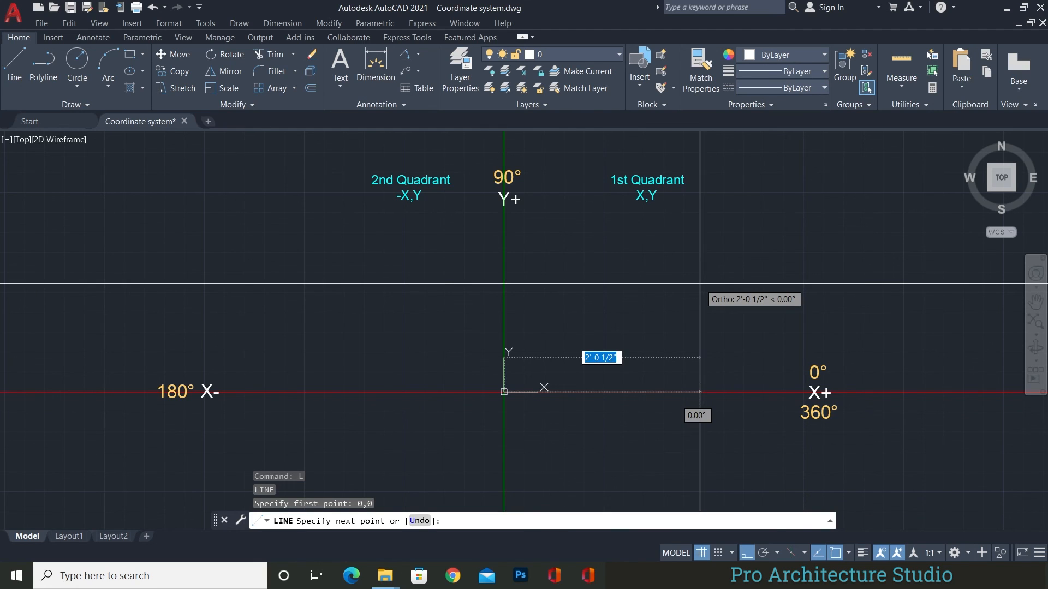
pyautogui.write('30')
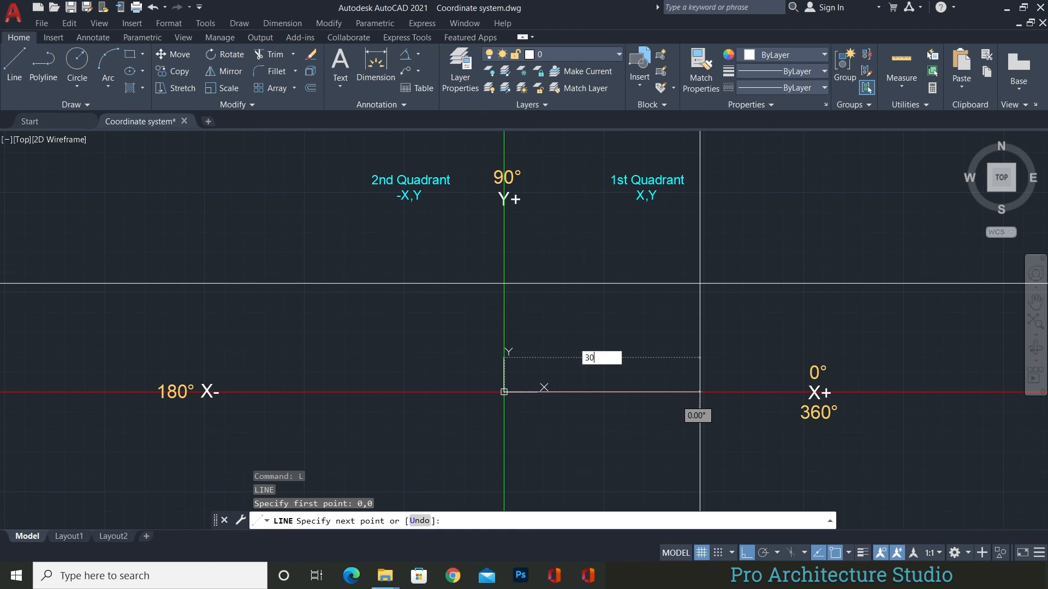
pyautogui.press('Tab')
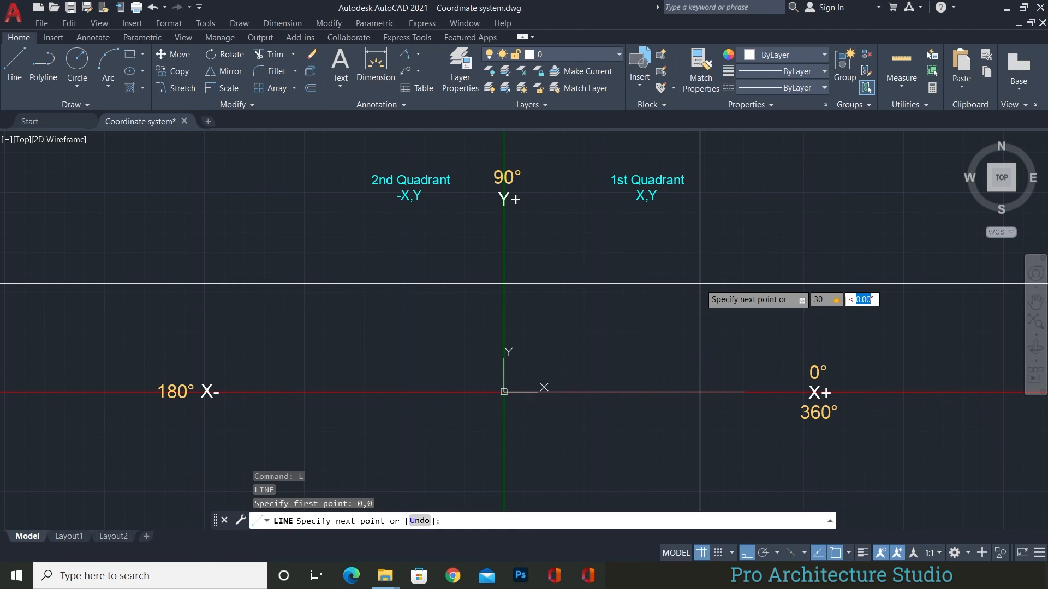
pyautogui.write('0')
pyautogui.press('Return')
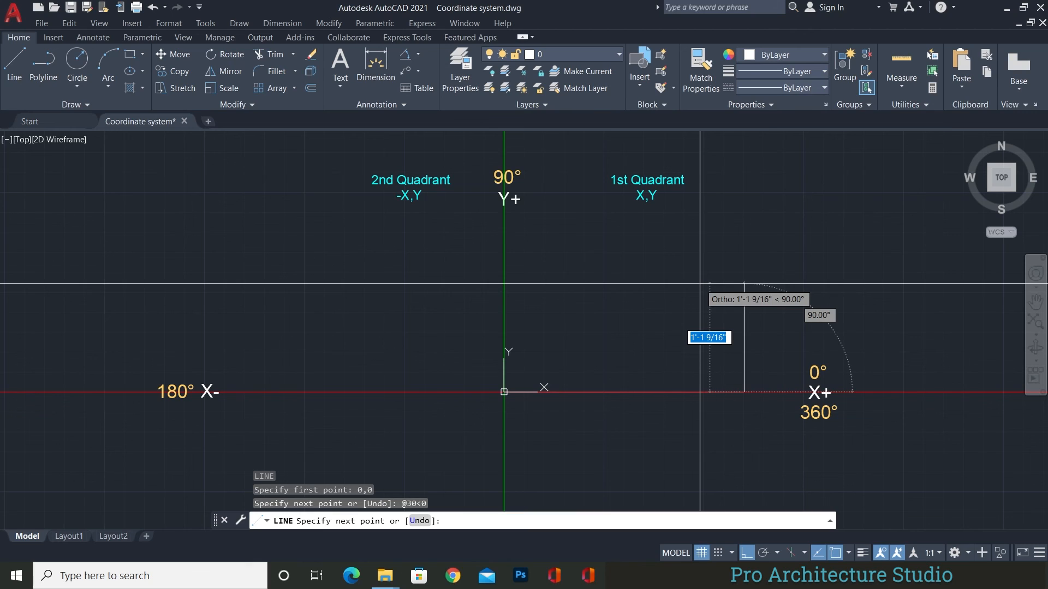
pyautogui.write('@30<30')
pyautogui.press('Return')
pyautogui.hotkey('ctrl', 'z')
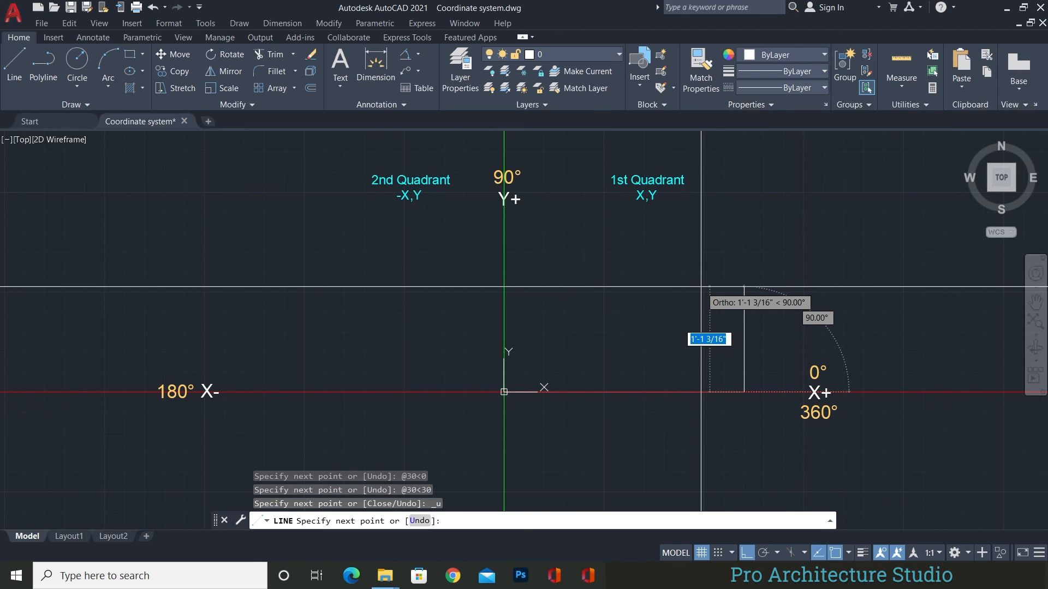
pyautogui.press('F8')
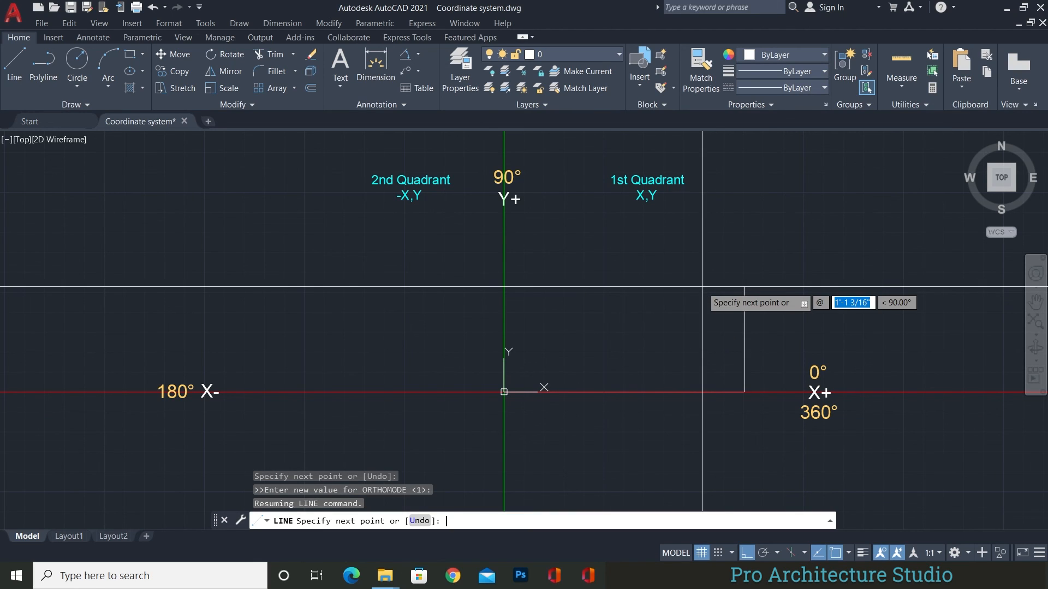
pyautogui.write('30')
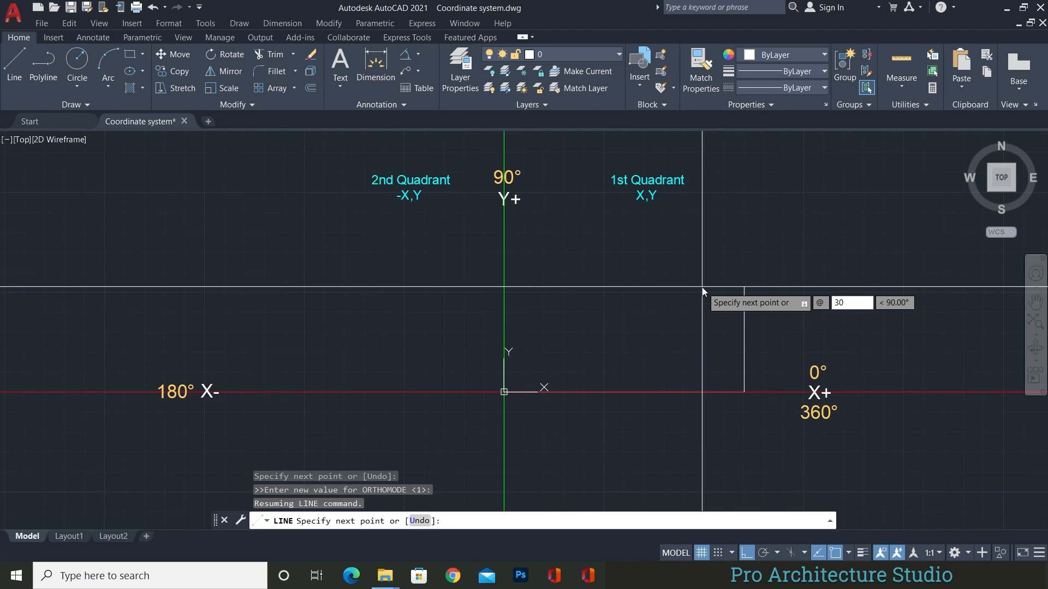
pyautogui.press('Tab')
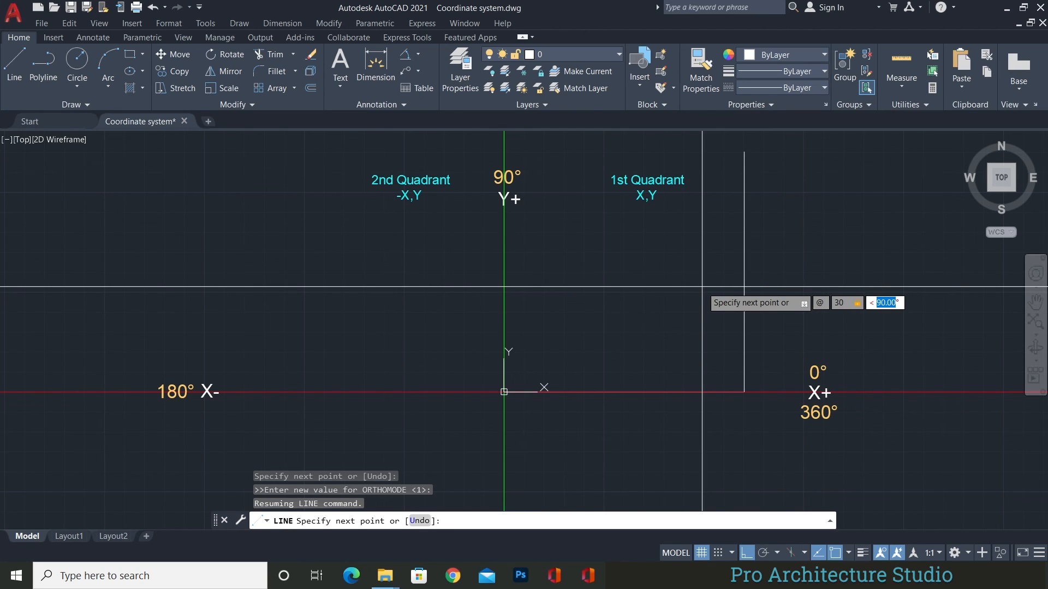
pyautogui.write('120')
pyautogui.press('Return')
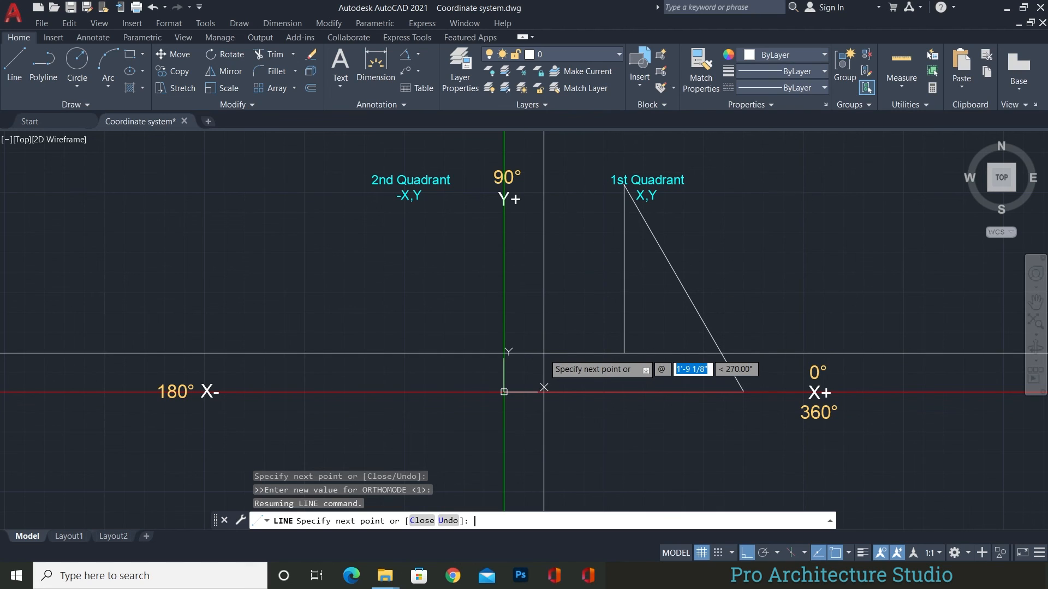
pyautogui.write('30')
pyautogui.press('Tab')
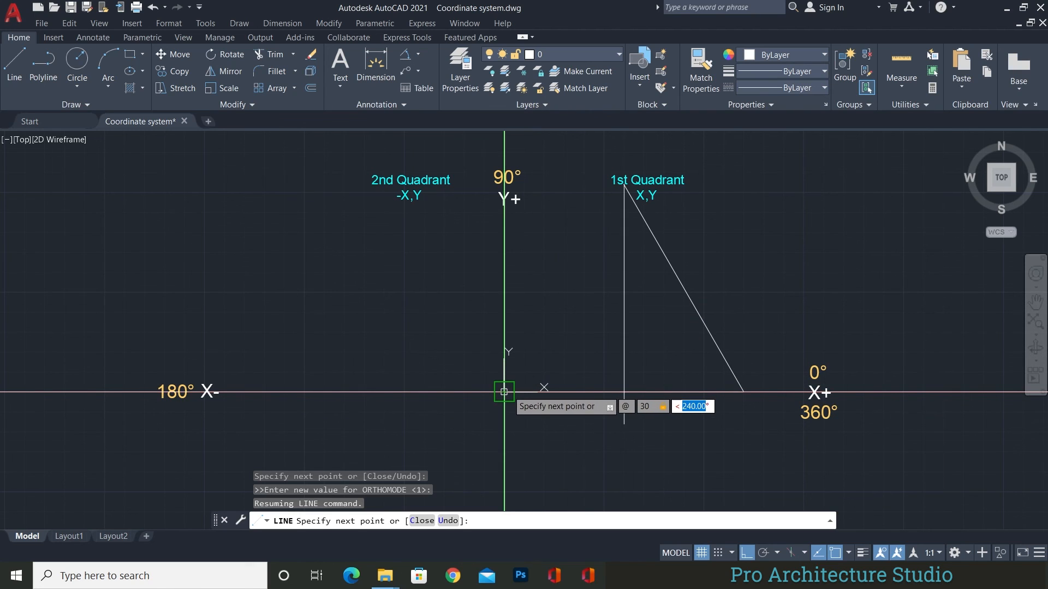
pyautogui.write('240')
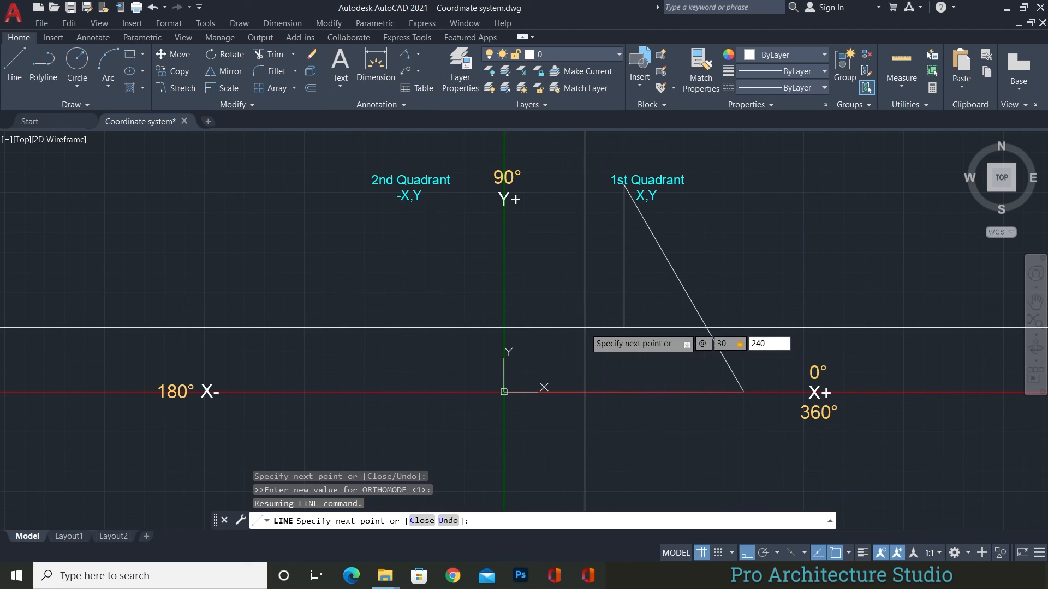
pyautogui.press('Return')
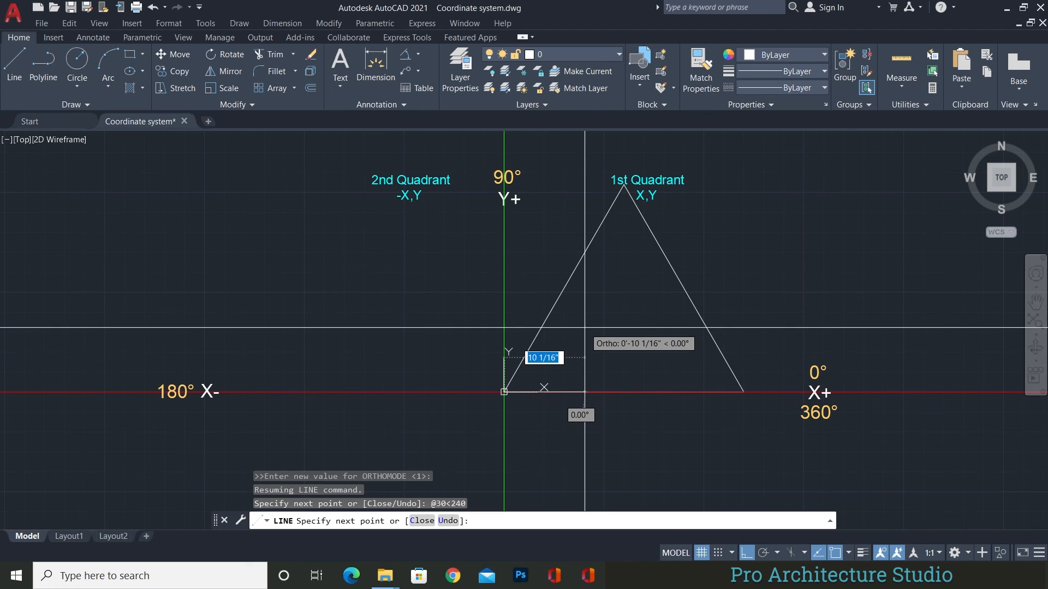
pyautogui.press('Return')
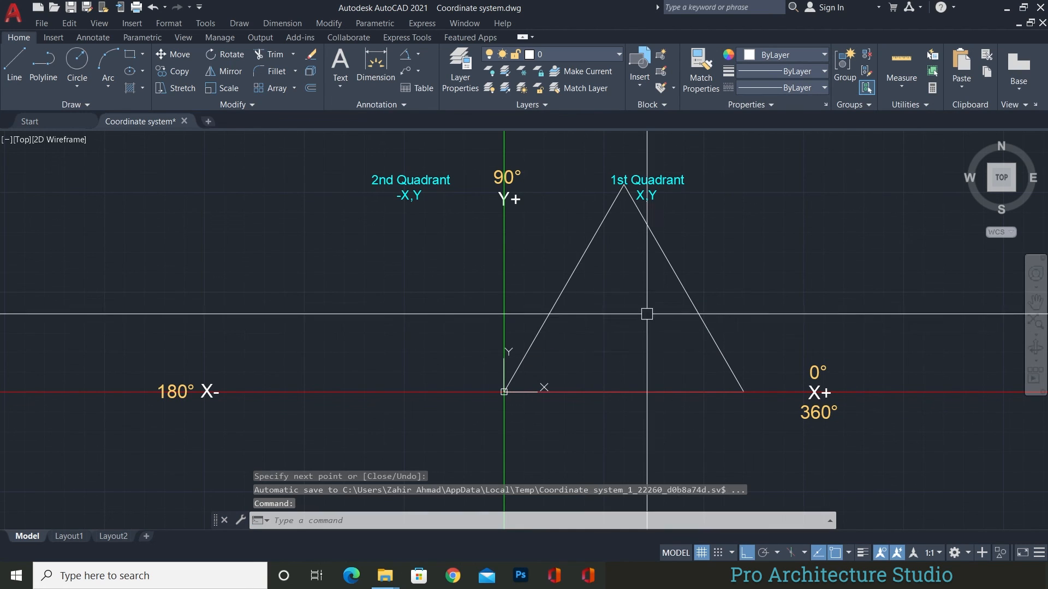
# Step: Erase the triangle's base line and both sloping sides in the first quadrant
pyautogui.click(667, 260)
pyautogui.click(578, 270)
pyautogui.press('Escape')
pyautogui.click(447, 440)
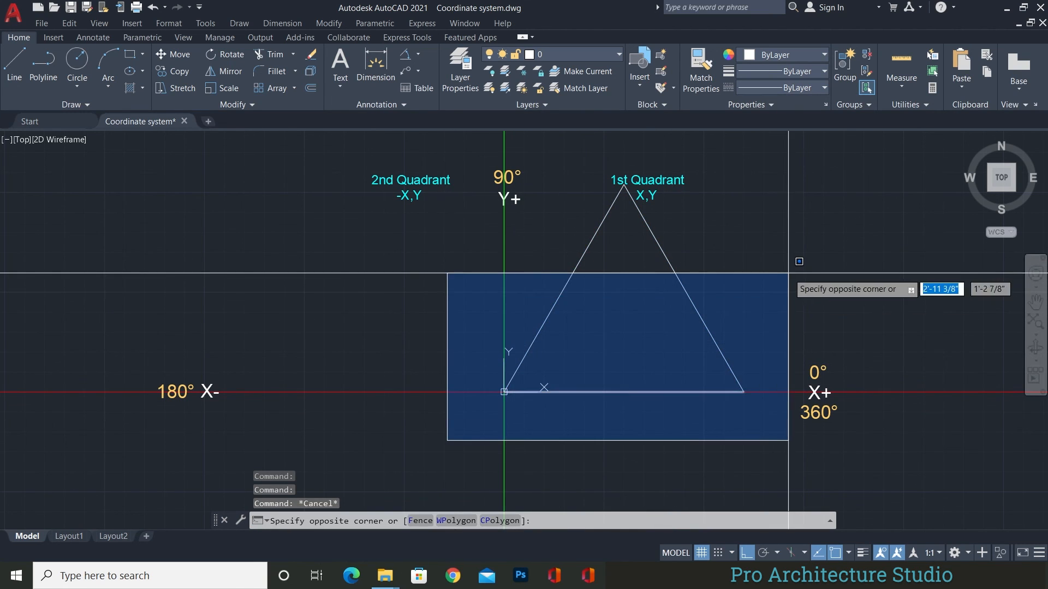
pyautogui.click(787, 271)
pyautogui.write('e')
pyautogui.press('Return')
pyautogui.click(735, 271)
pyautogui.click(564, 288)
pyautogui.write('e')
pyautogui.press('Return')
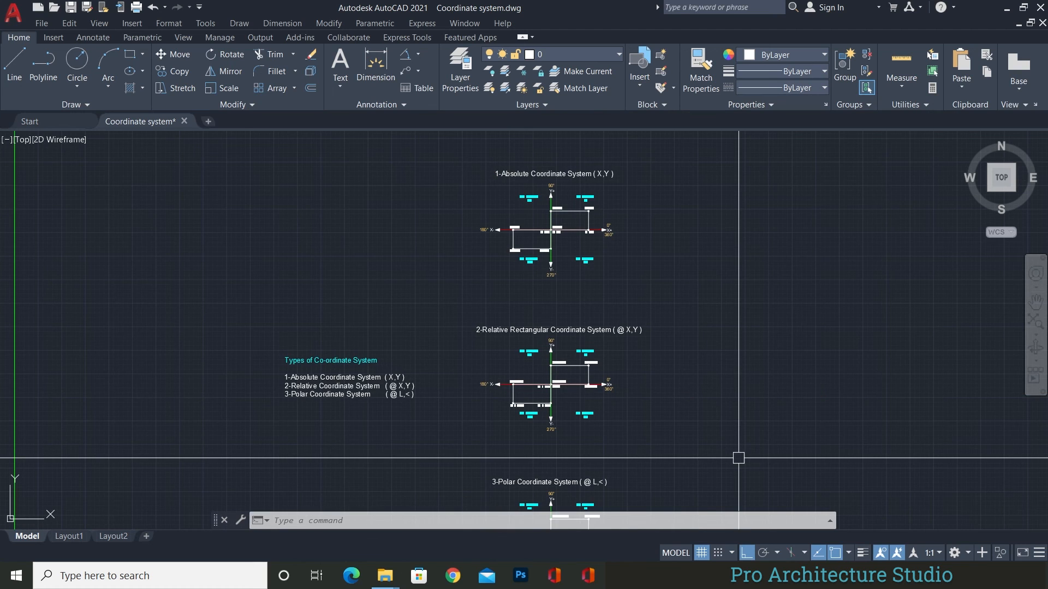